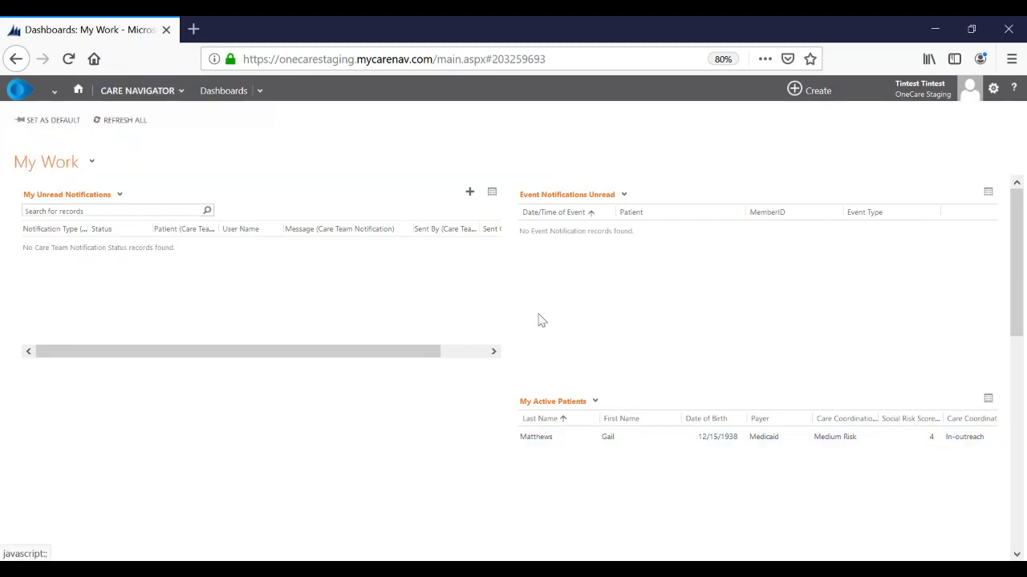
- Open the patient's record from My Active Patients and start a new Care Team Conference encounter
double_click(579, 442)
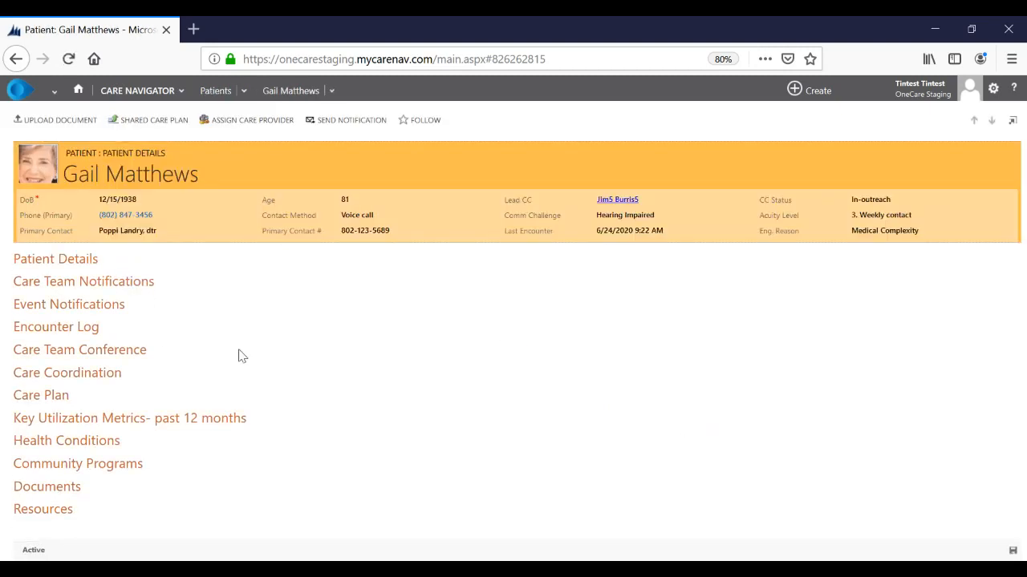
click(128, 353)
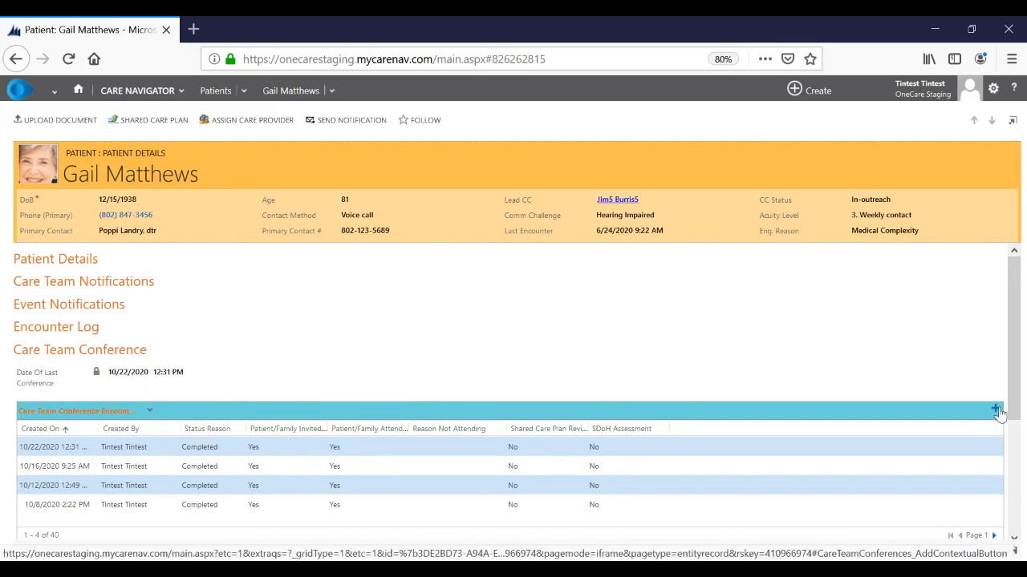
click(995, 410)
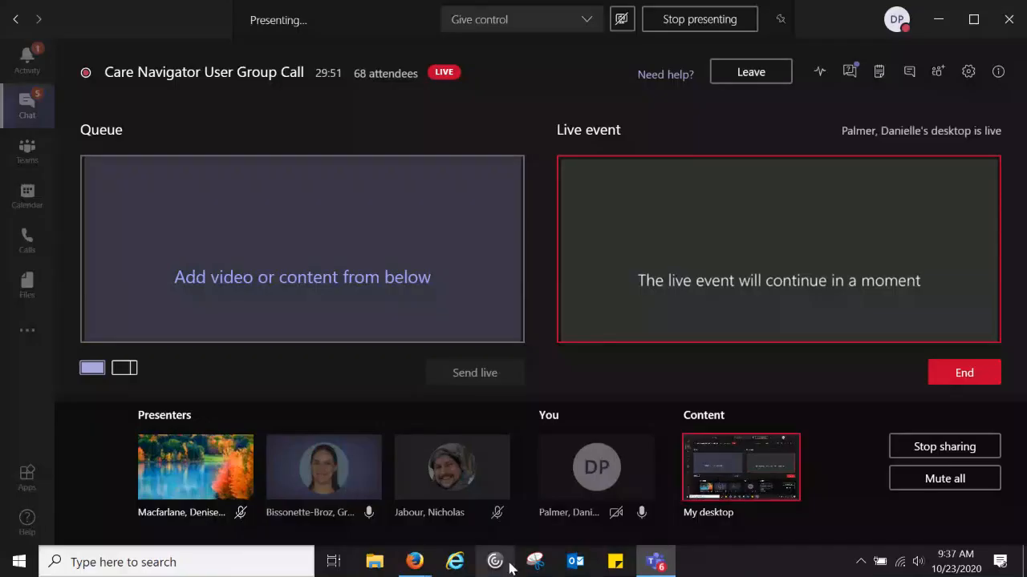
- Bring the new Patient Encounter Log window back in front of the patient record
mouse_move(426, 569)
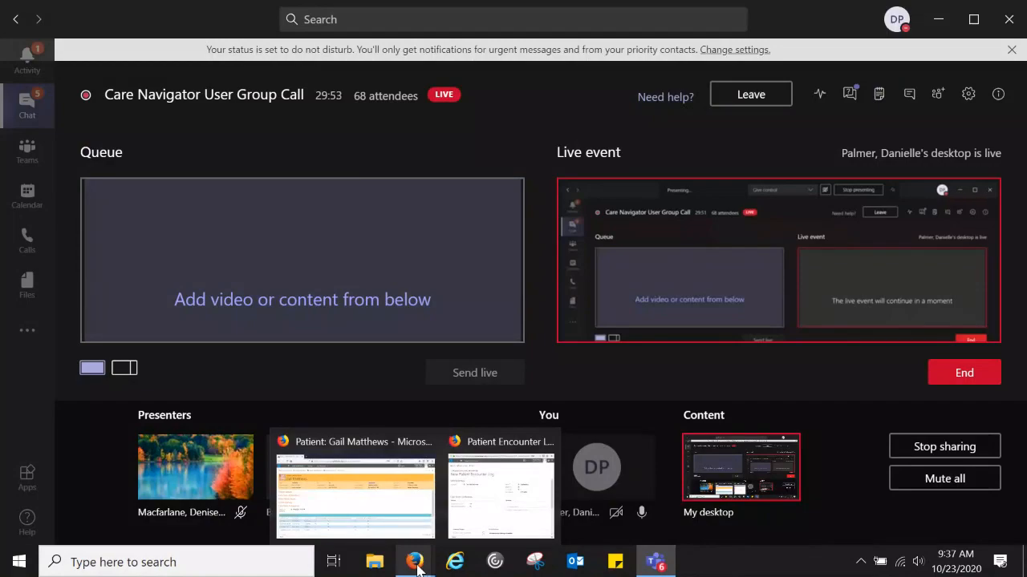
click(401, 513)
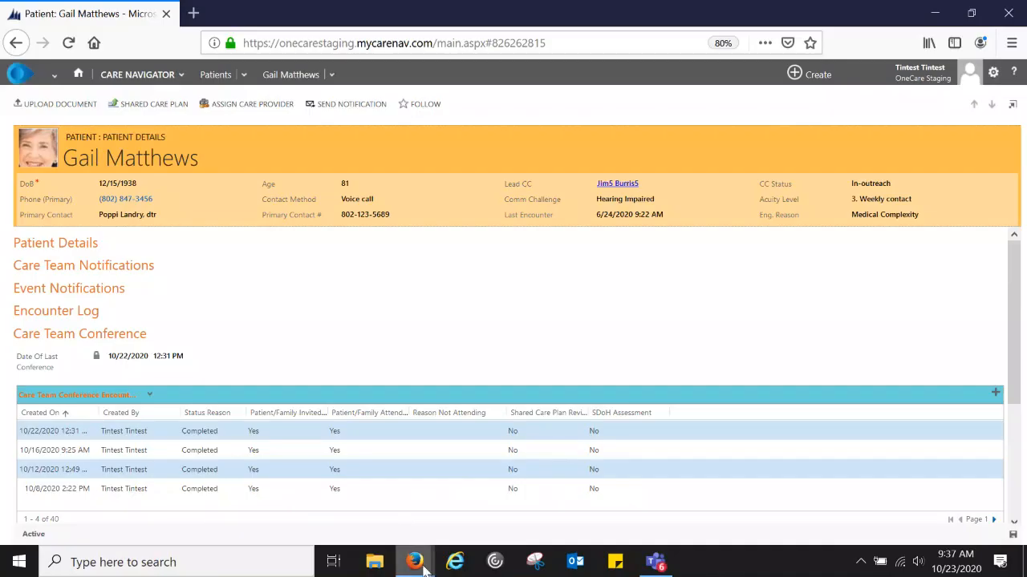
click(513, 525)
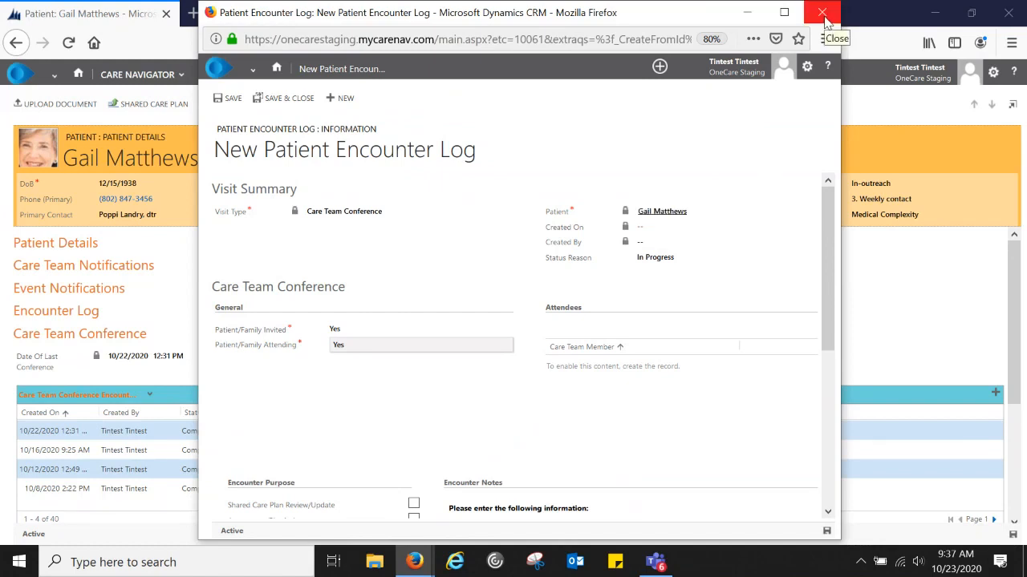
- Discard the unsaved encounter log and start a fresh Care Team Conference encounter
click(823, 13)
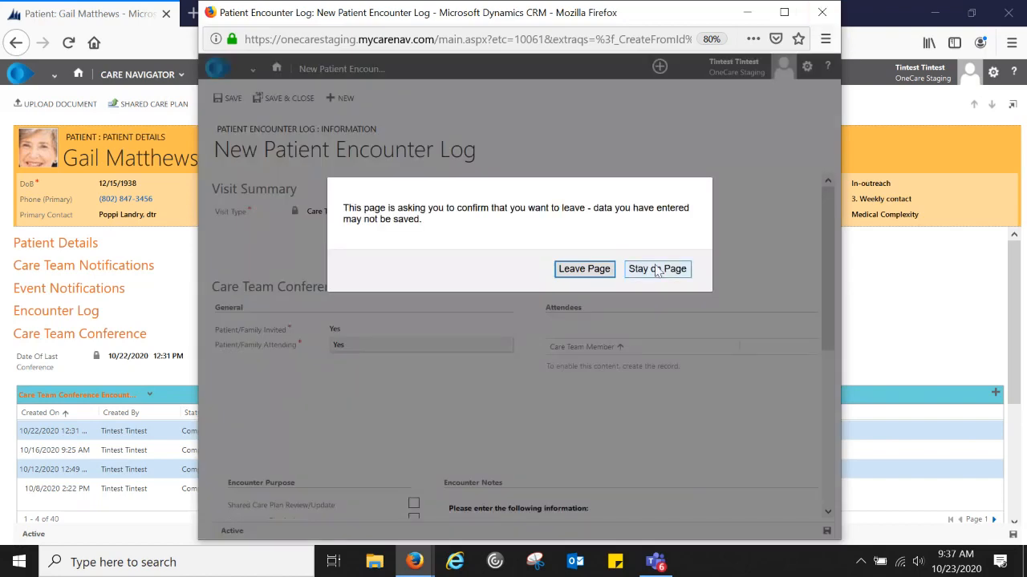
key(Return)
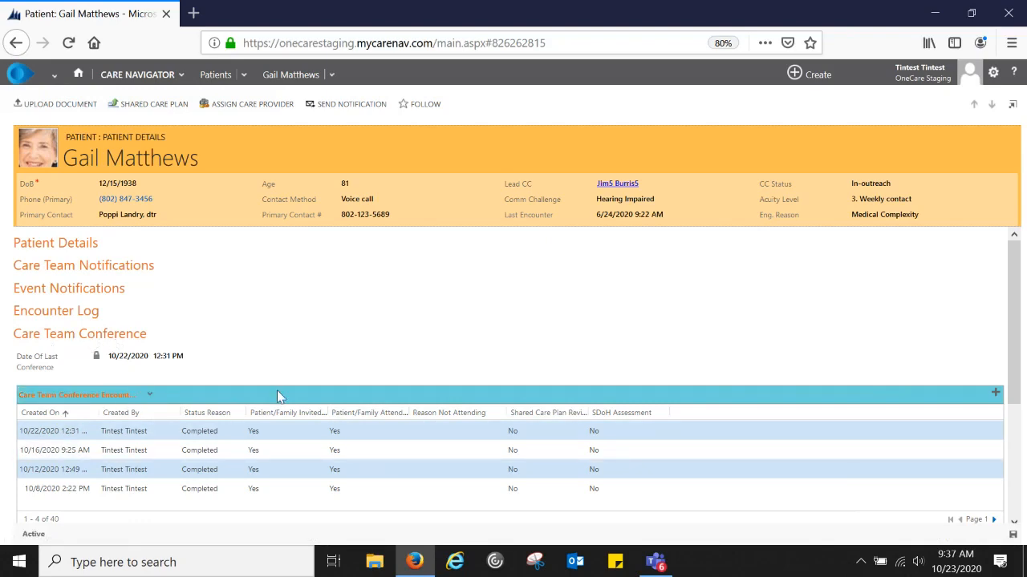
click(995, 393)
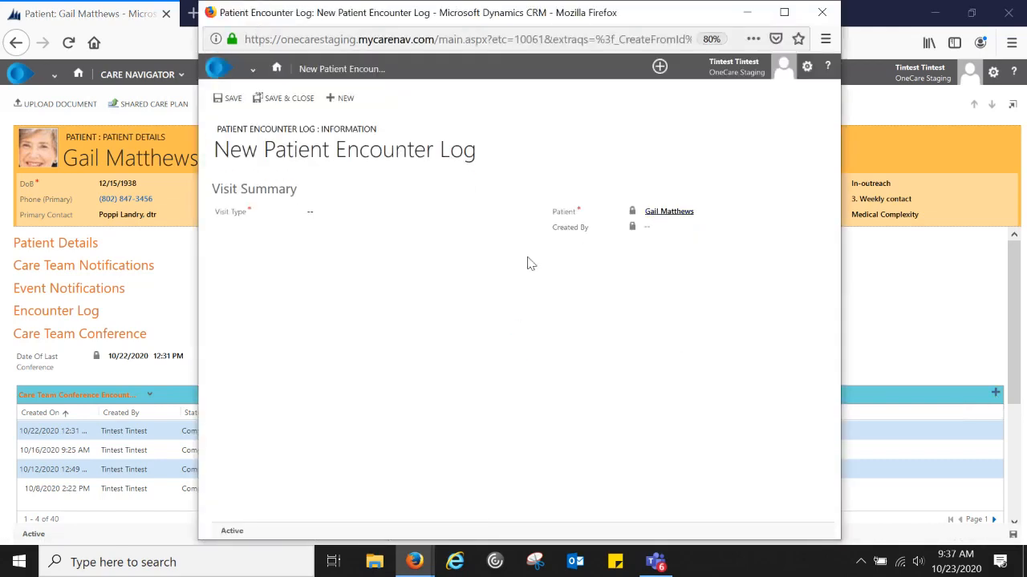
- Set Visit Type to Care Team Conference and Patient/Family Invited and Attending both to Yes
click(337, 213)
click(346, 231)
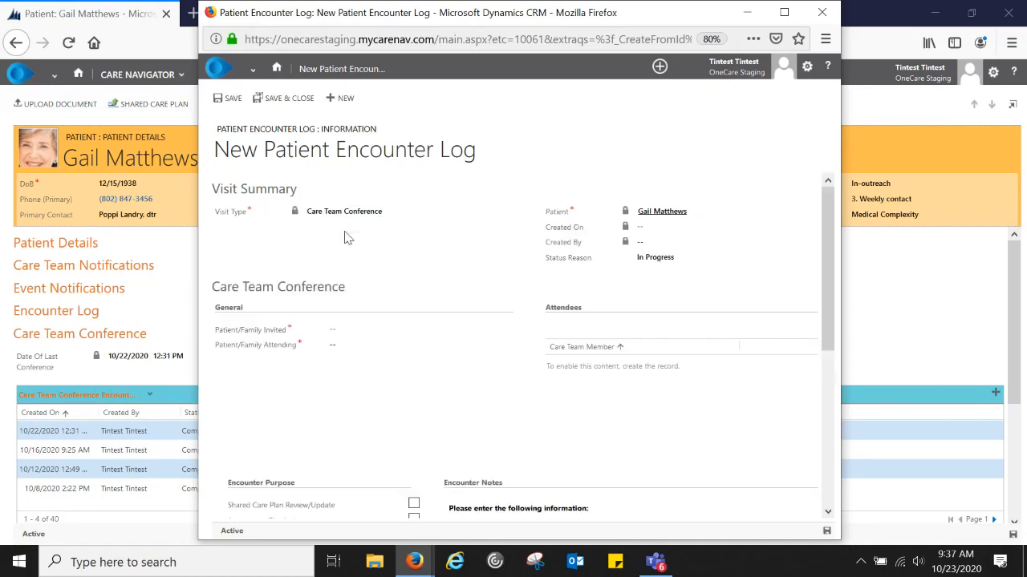
click(357, 332)
click(371, 347)
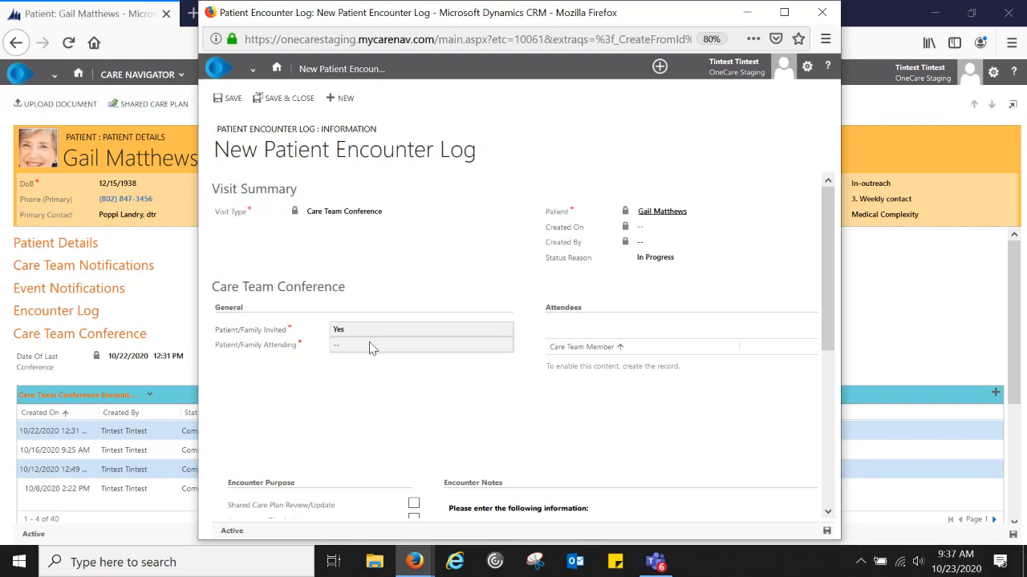
click(372, 346)
click(361, 354)
click(363, 349)
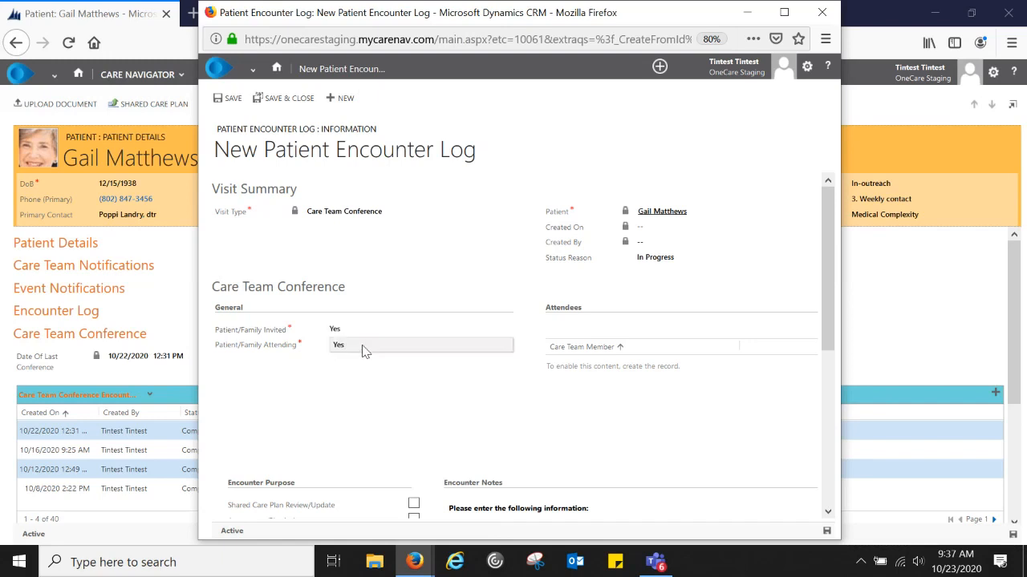
click(360, 362)
click(355, 351)
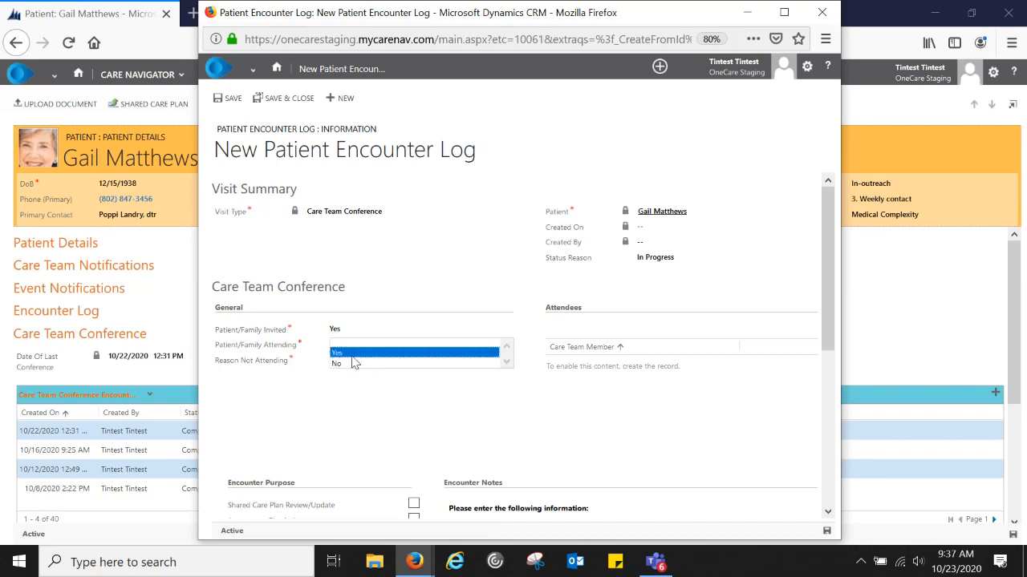
click(356, 359)
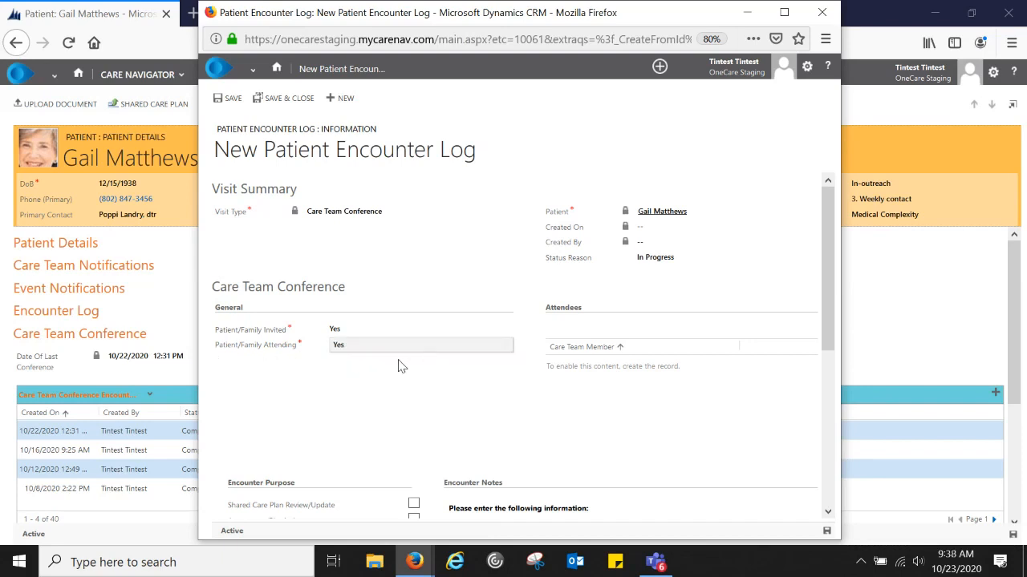
scroll(402, 367, down, 3)
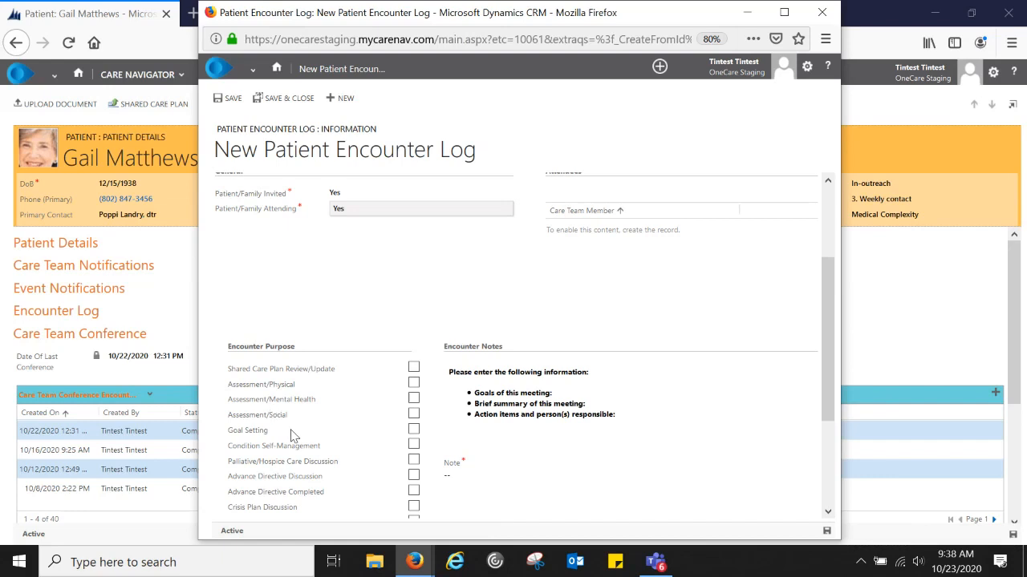
- Tick Shared Care Plan Review/Update as the purpose and place the cursor in Note
click(413, 370)
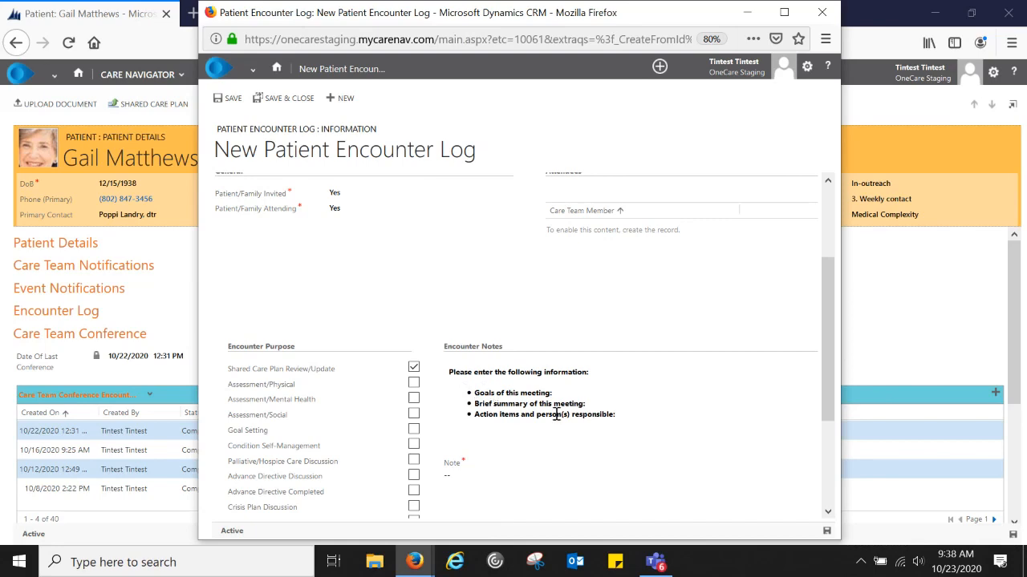
scroll(562, 457, down, 2)
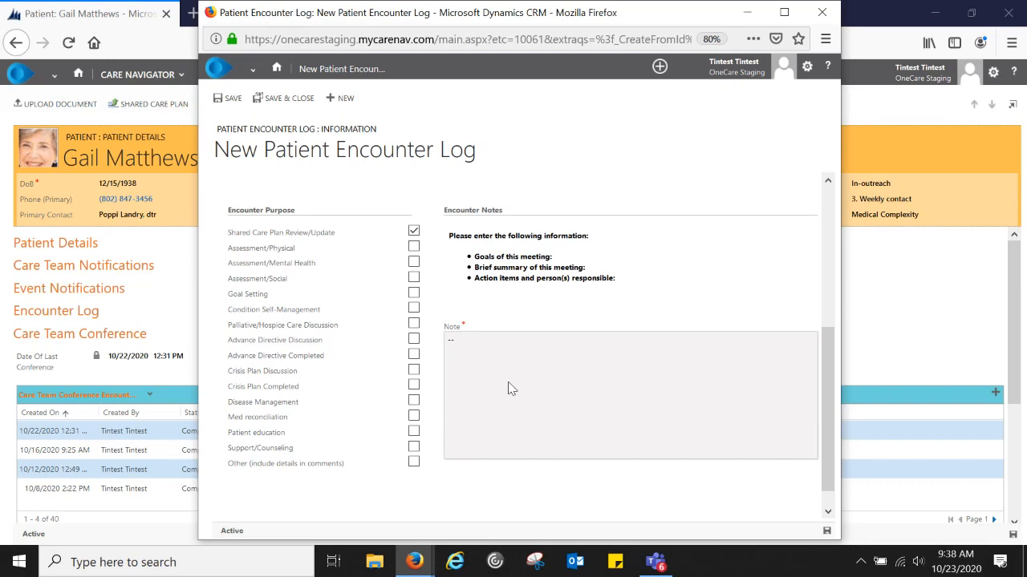
click(510, 382)
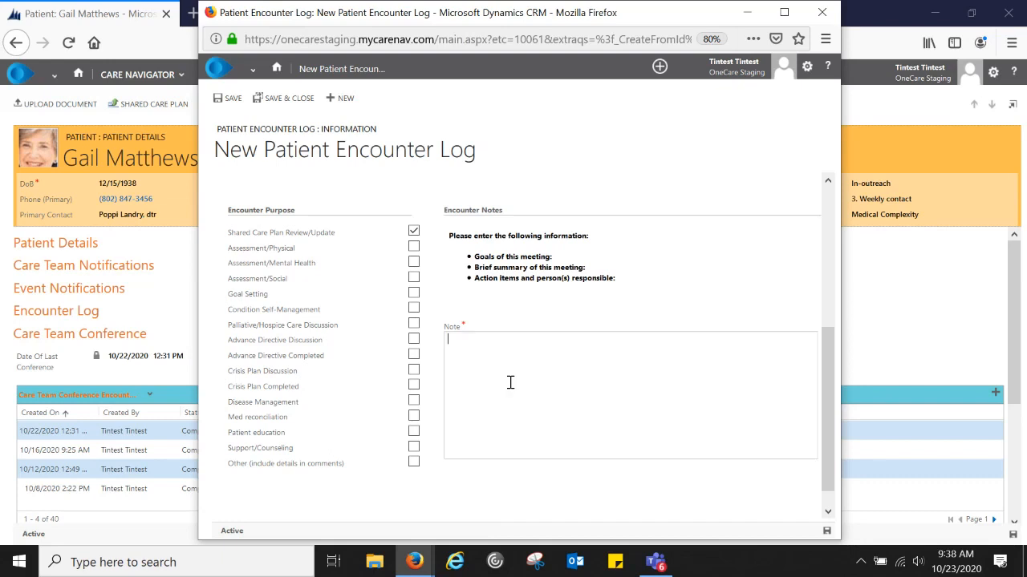
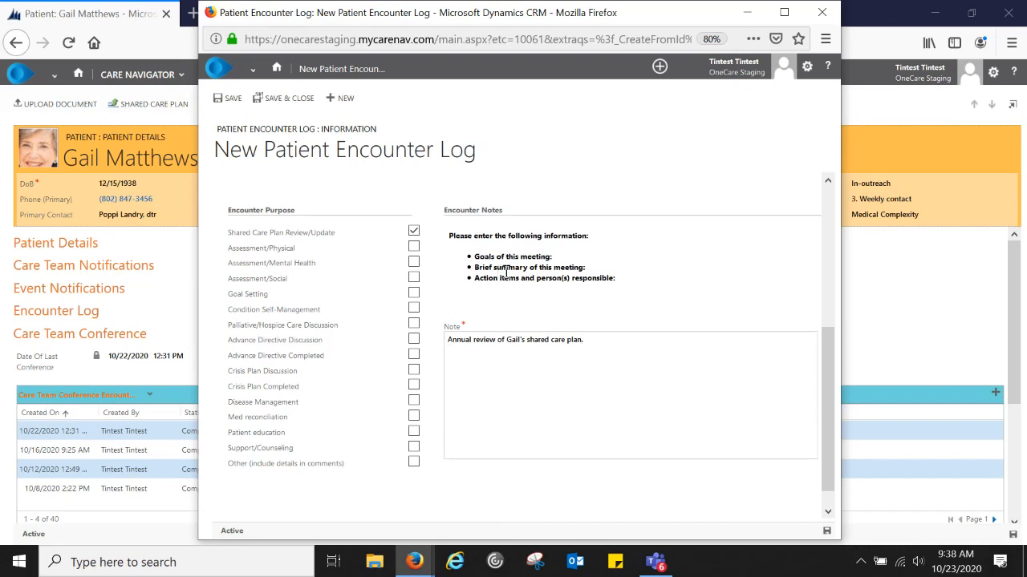
- Type the note's annual care plan review opening, covering prescribed medication and home exercises three times weekly
key(Return)
text(n)
text(ne)
text(ues to tk)
key(BackSpace)
text(ake her medicaltion as prescribed and d)
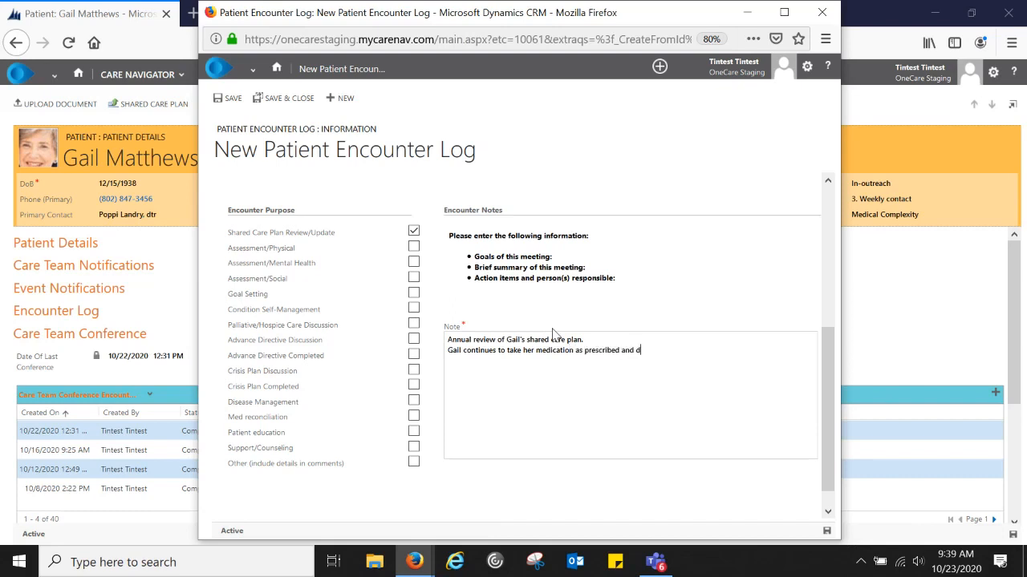
text(oes her exercises at home three times a week)
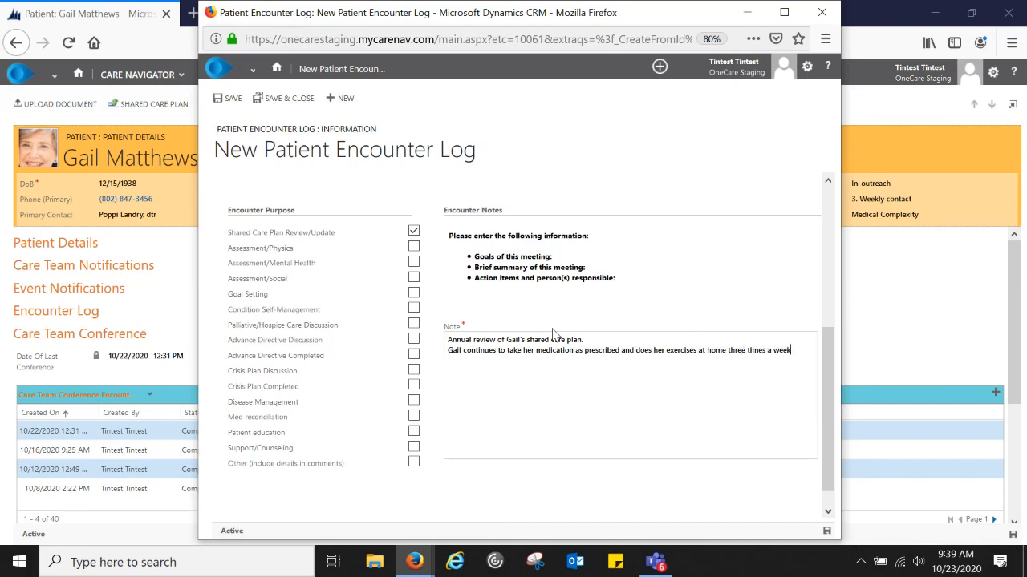
text(. She is having some difficulty following her meal plan)
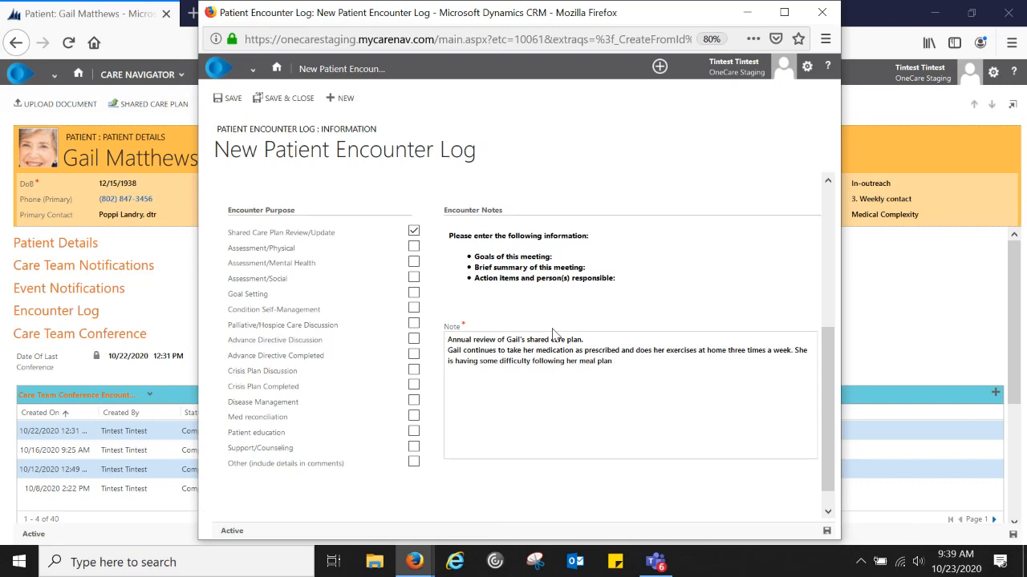
text( and would like toc continue to improver her)
key(BackSpace)
key(BackSpace)
key(BackSpace)
key(BackSpace)
key(BackSpace)
- Add the diet and isolation concerns, then Next steps: nutritionist referral and home menu planning
text(her diet.)
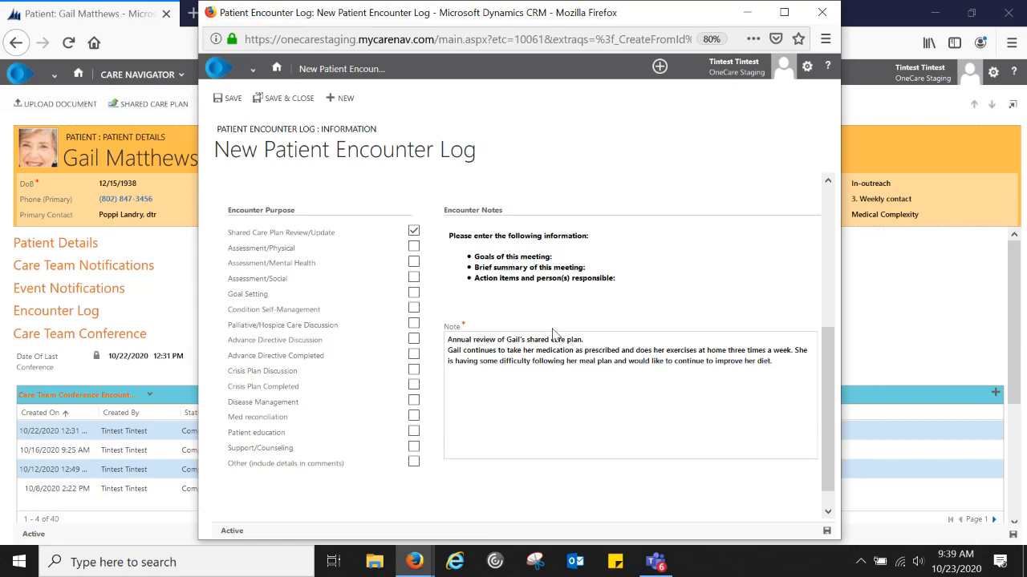
text( She talked about feeling isolaed in her)
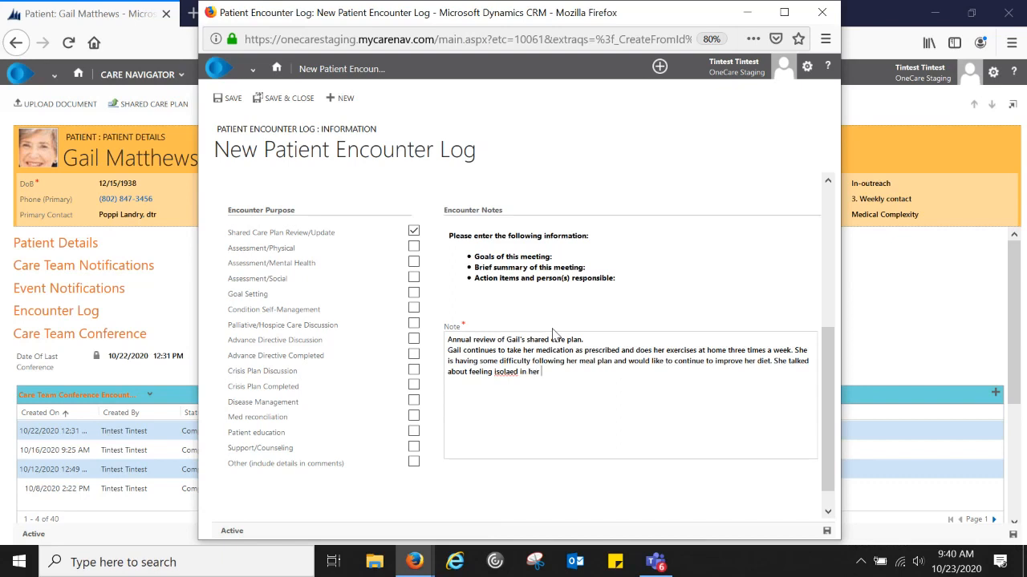
key(BackSpace)
key(BackSpace)
key(BackSpace)
key(BackSpace)
key(BackSpace)
key(BackSpace)
key(BackSpace)
key(BackSpace)
key(BackSpace)
key(BackSpace)
text(ted her apartment and would like to get out more.)
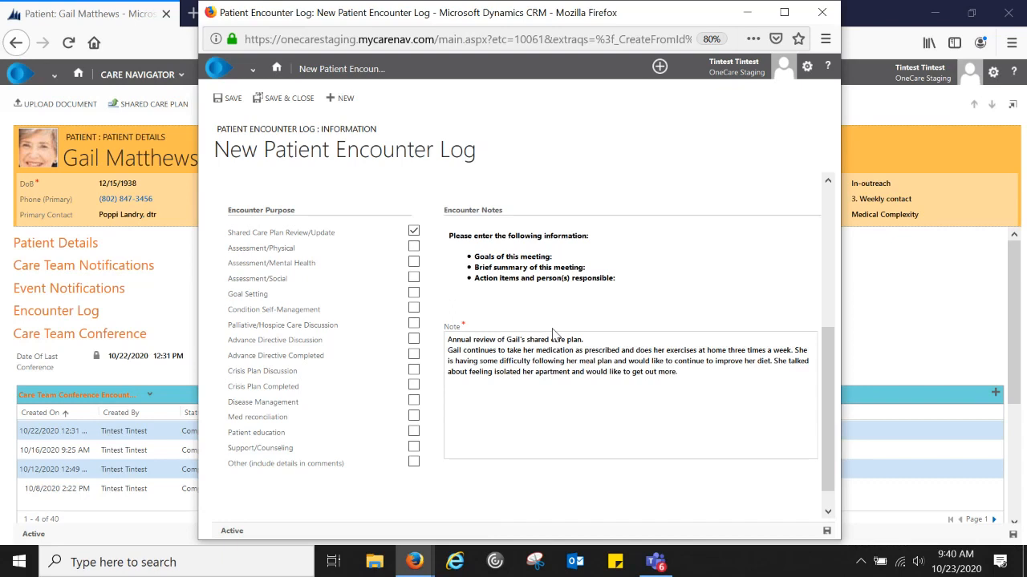
key(Return)
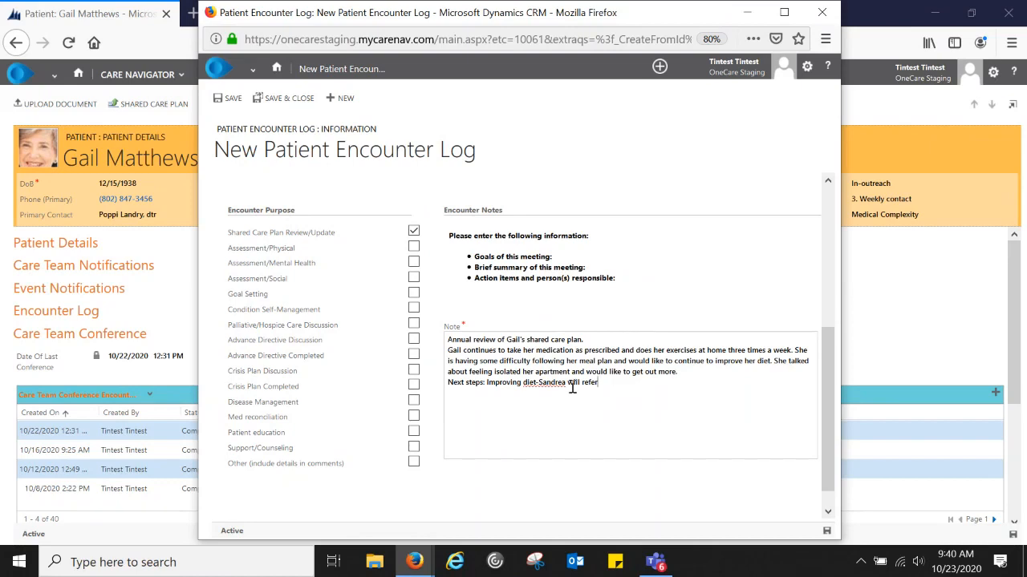
click(570, 384)
key(BackSpace)
key(BackSpace)
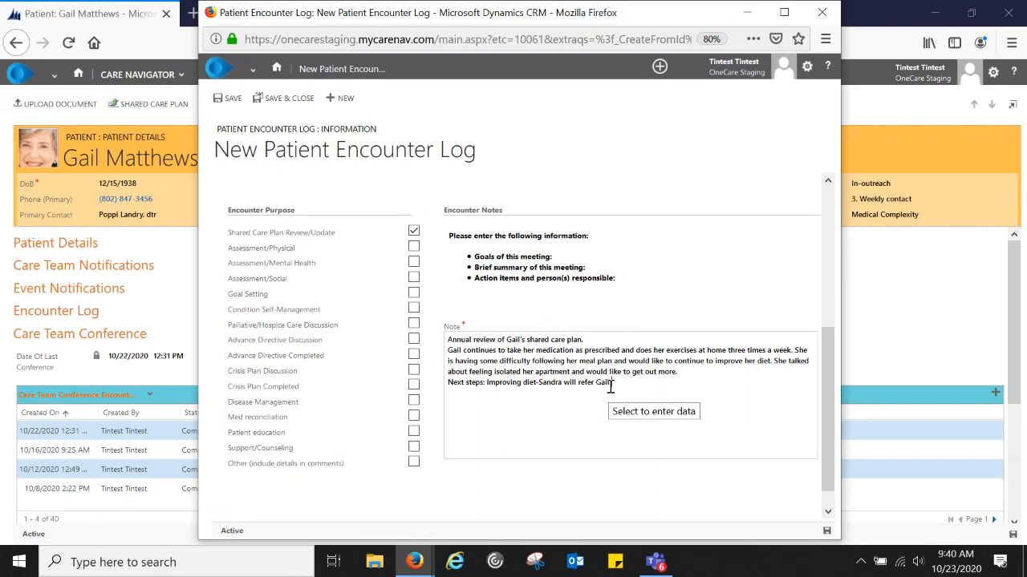
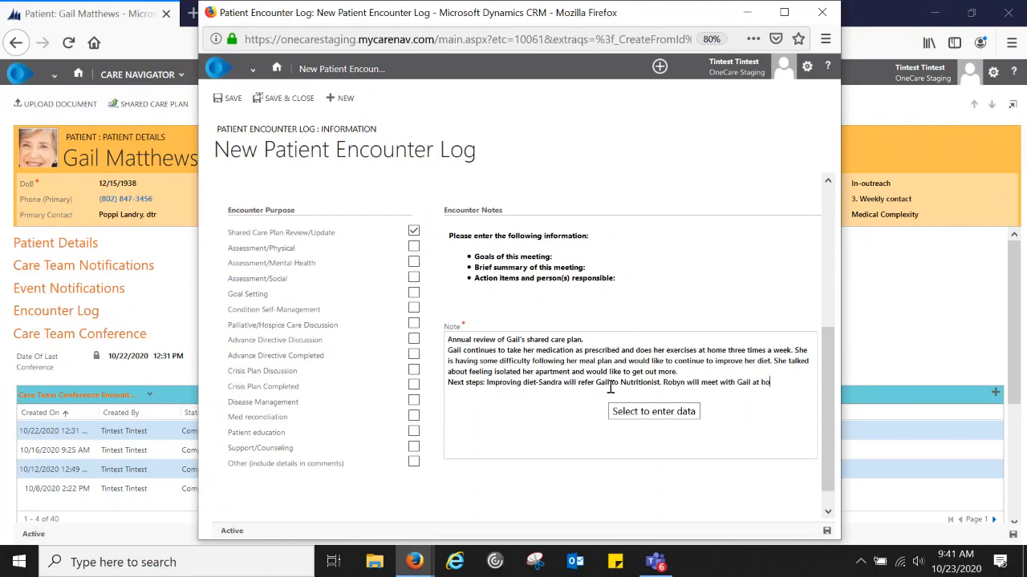
text(me for menu plan)
text(ning.)
- Finish the note with 'Shared Care Plan was updated' and 'Next meeting scheduled with full team in 6 months'
text(Shared )
text(Care Plane)
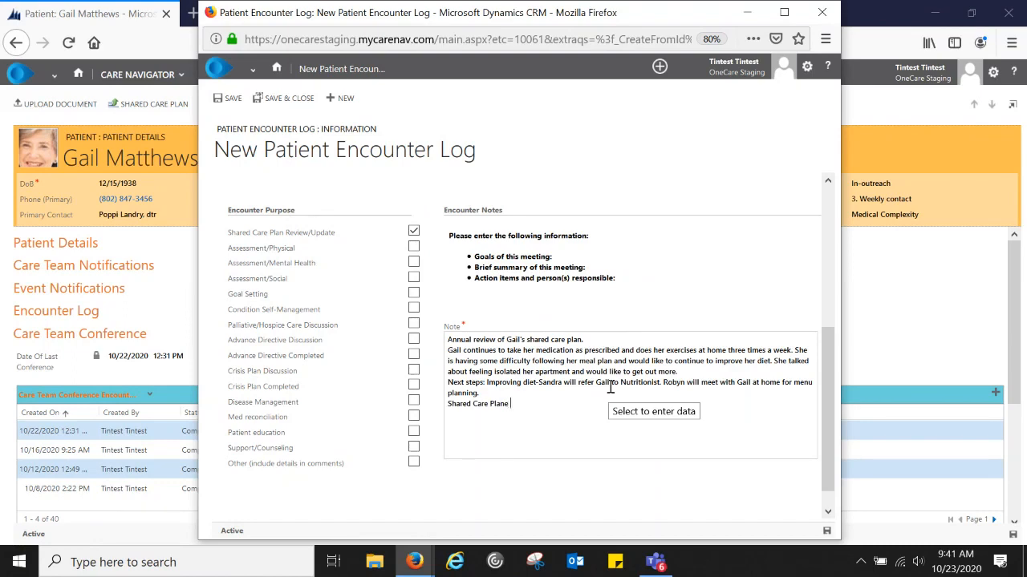
key(BackSpace)
key(BackSpace)
text(was updated)
key(Return)
text(Next meeting sche)
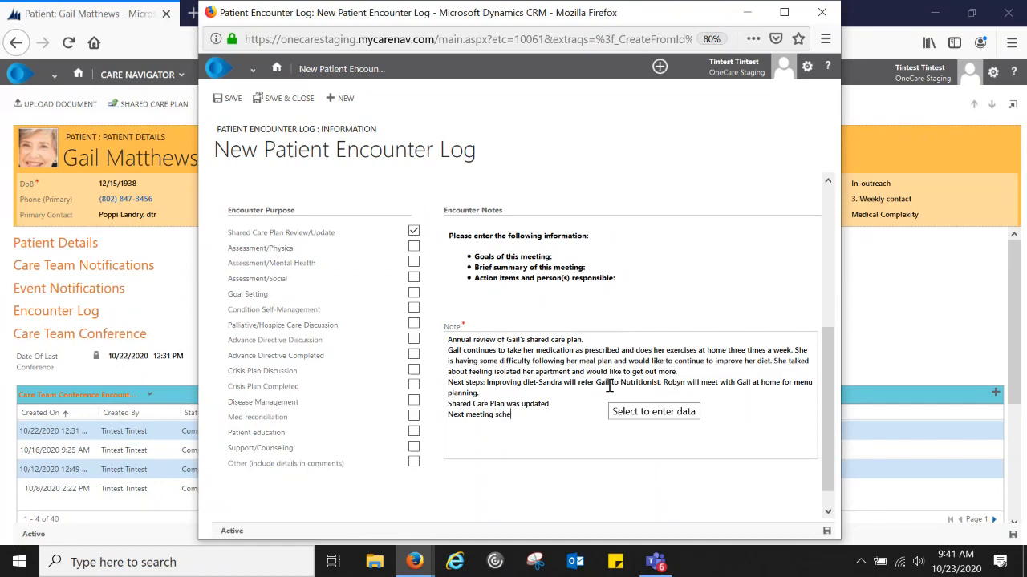
text(duled with full team in 6 months)
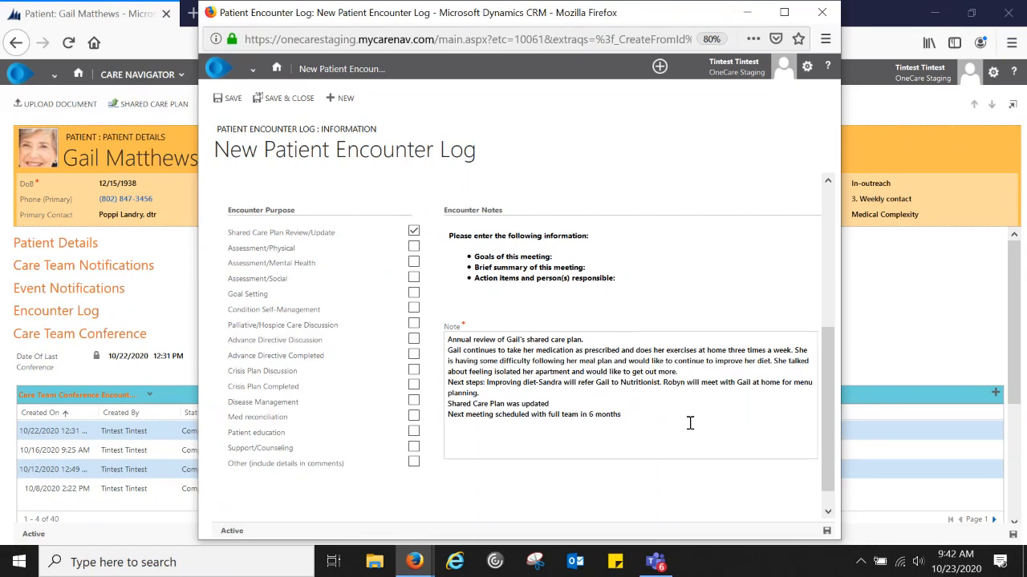
- Insert a blank line after the note's opening line, removing the extra one before Next steps
click(592, 340)
key(Return)
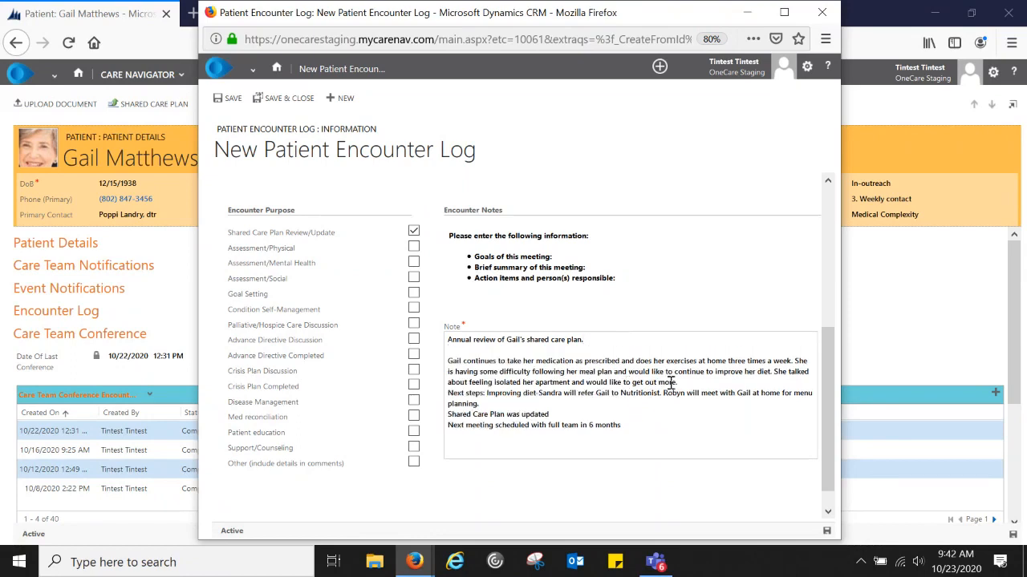
click(672, 383)
key(Return)
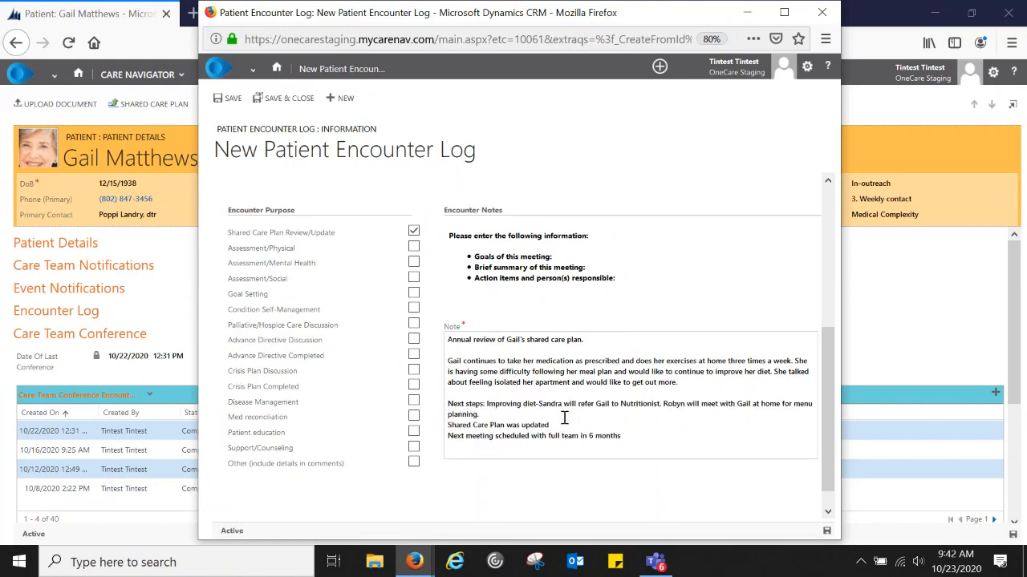
click(698, 384)
key(Delete)
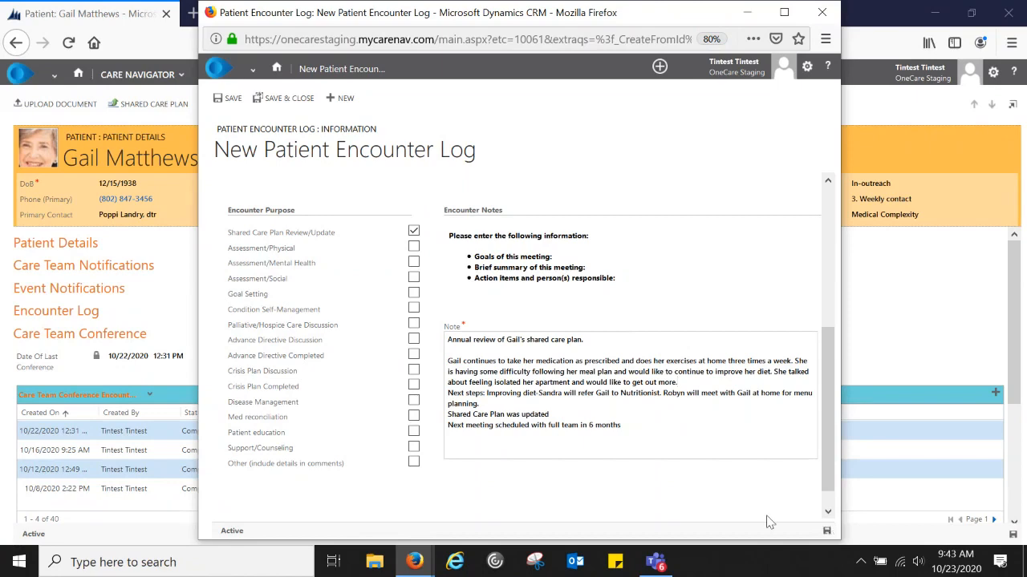
- Save the new Care Team Conference encounter log
click(828, 532)
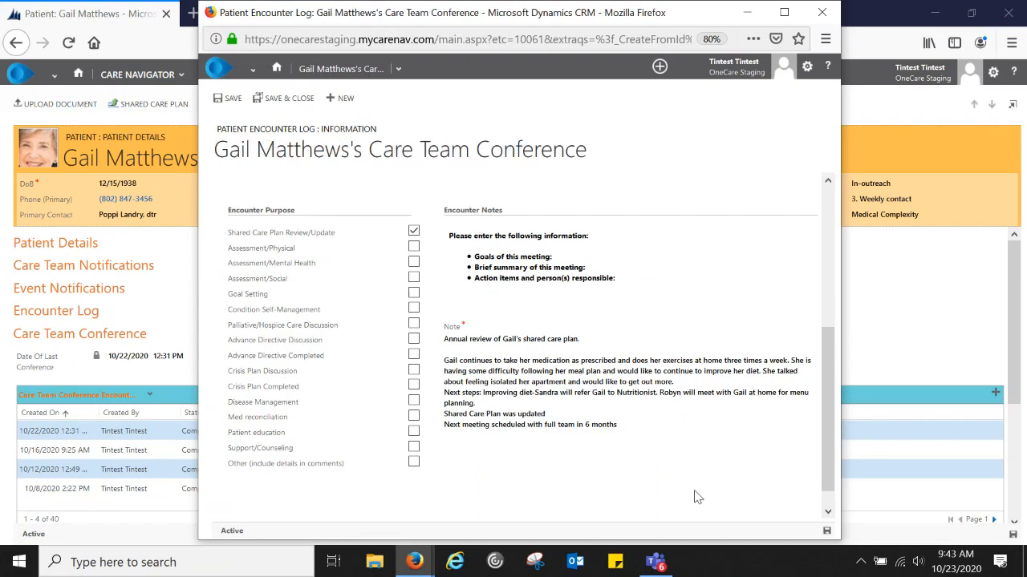
scroll(695, 492, up, 8)
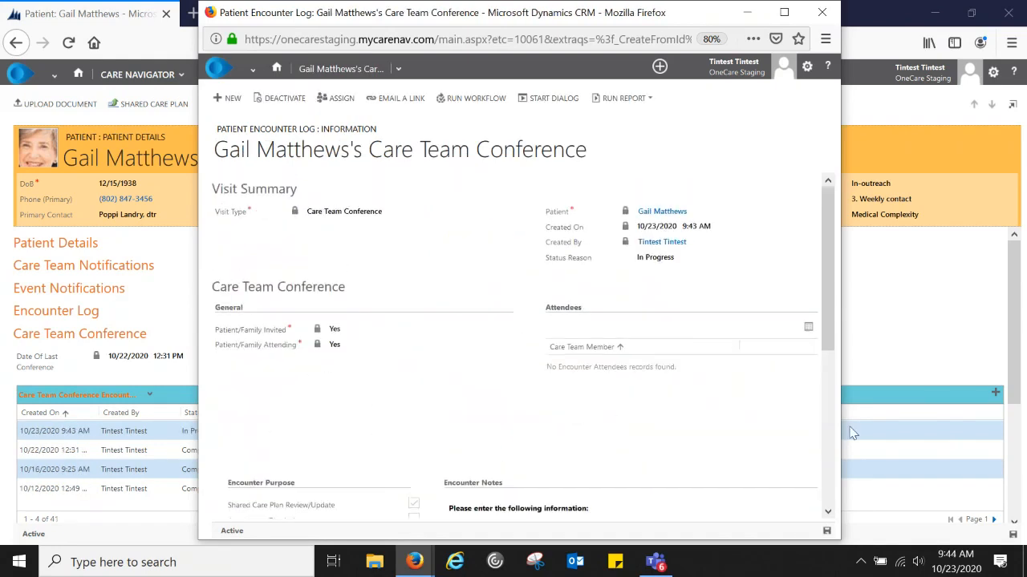
- Open the Encounter Attendees list and choose Add Attendees
click(808, 330)
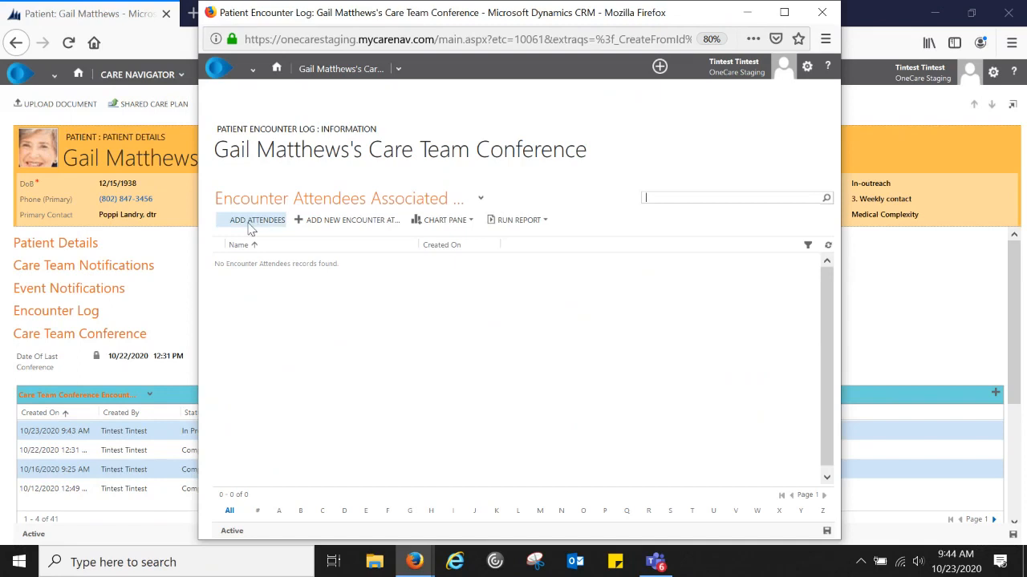
click(251, 228)
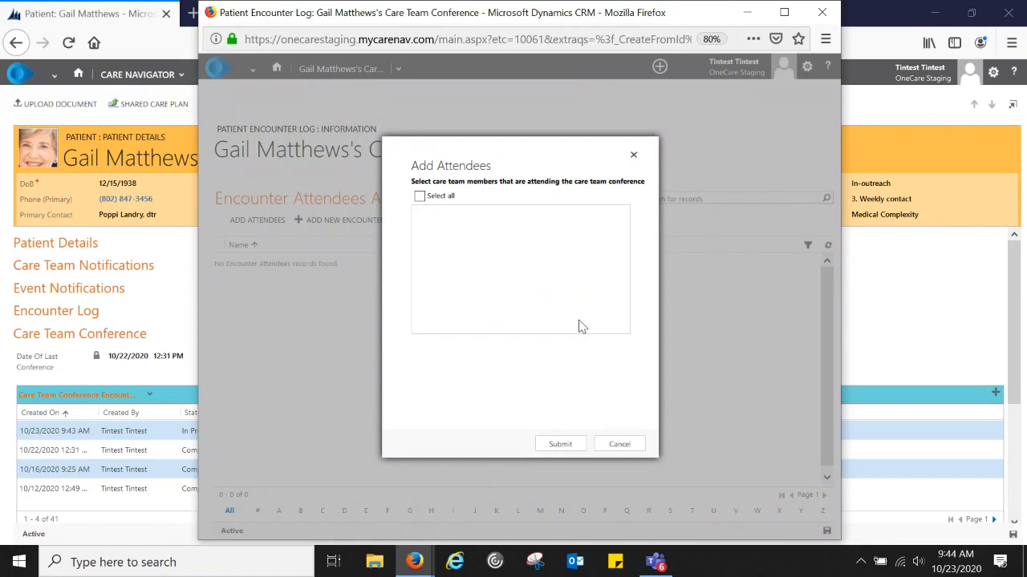
- Add a single chosen care team member as an attendee of the Care Team Conference
click(419, 195)
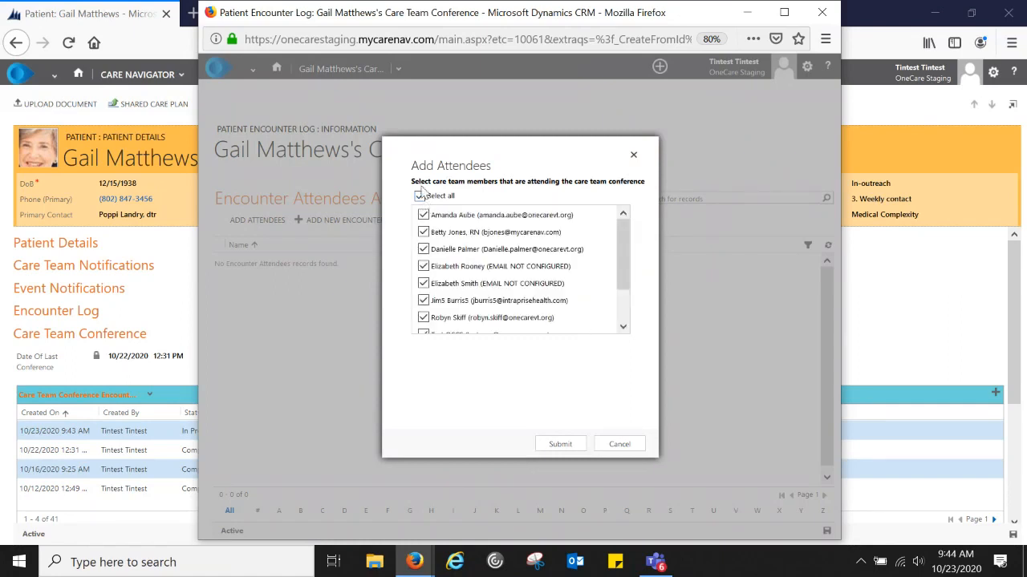
click(420, 195)
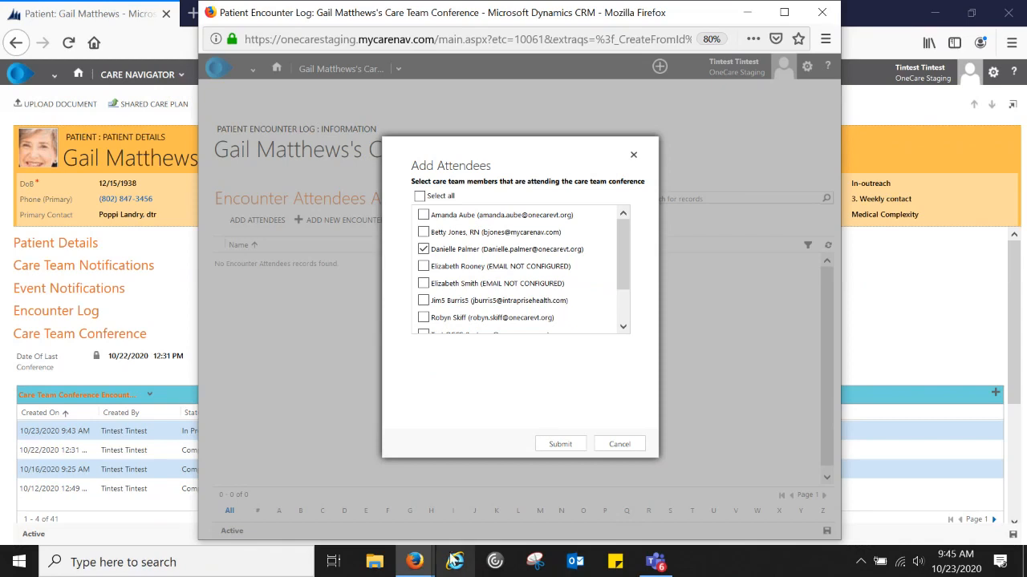
click(561, 446)
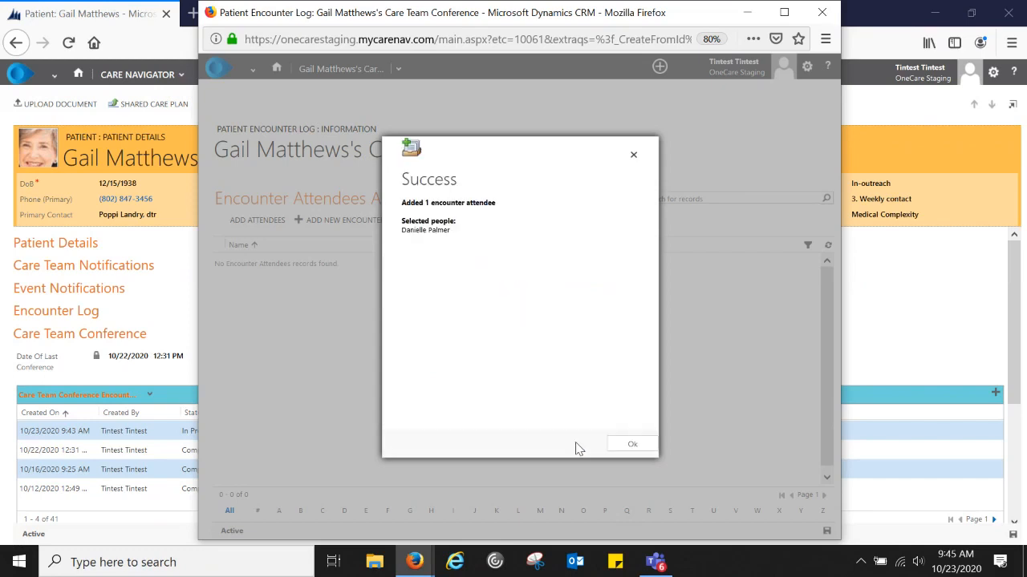
- Dismiss the Success confirmation to return to the encounter's attendees list
click(613, 447)
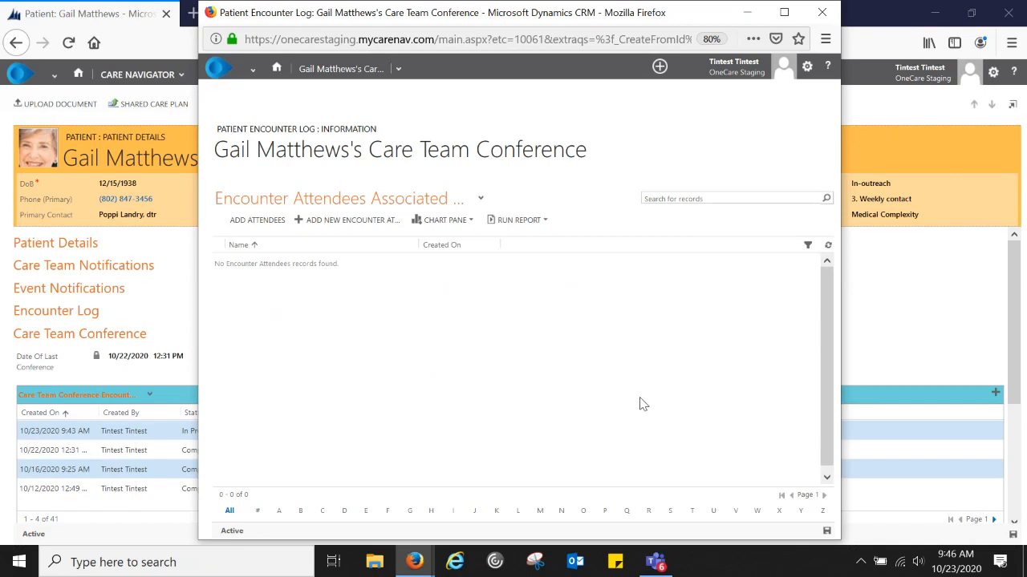
- Reopen the Care Team Conference form and refresh its Attendees grid to show the new member
click(340, 70)
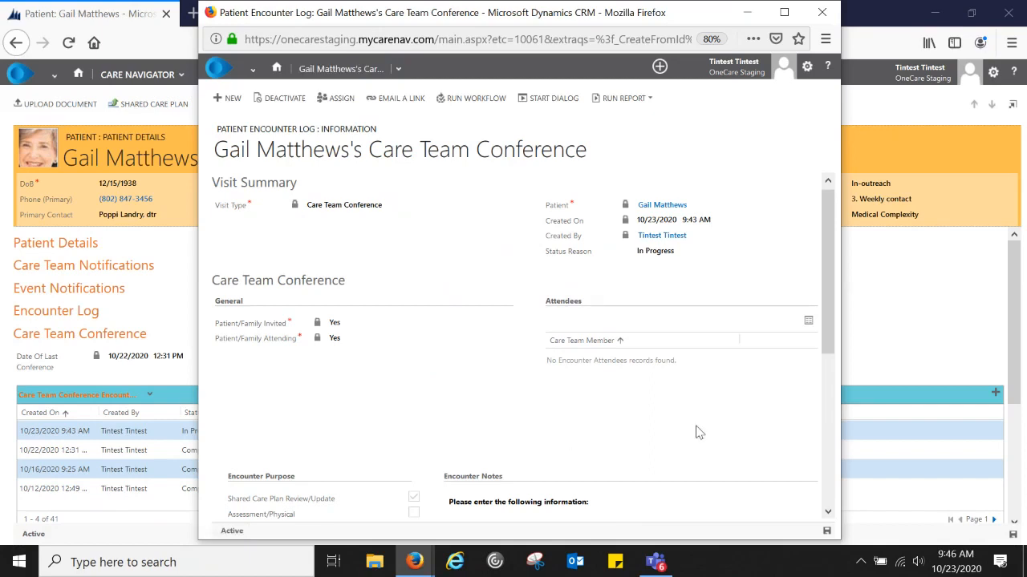
right_click(609, 366)
click(640, 440)
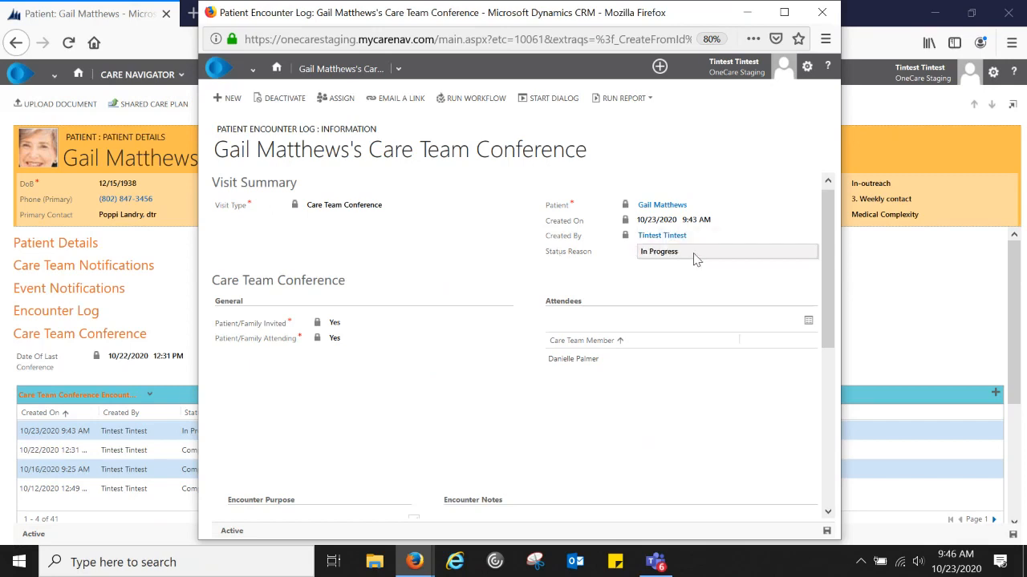
- Set the 10/23/2020 Care Team Conference encounter's status reason to Completed, save, and close it
click(699, 257)
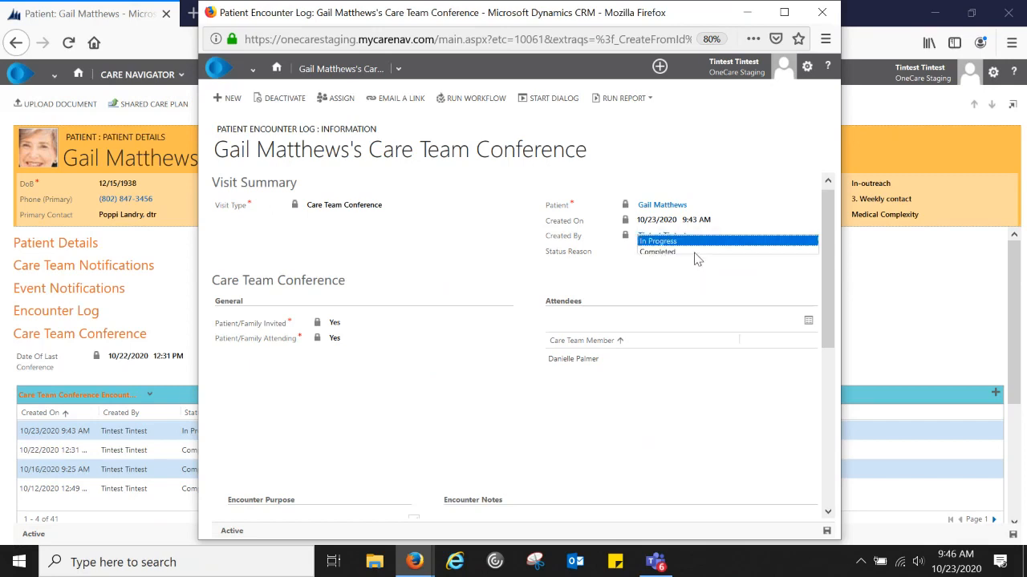
click(667, 250)
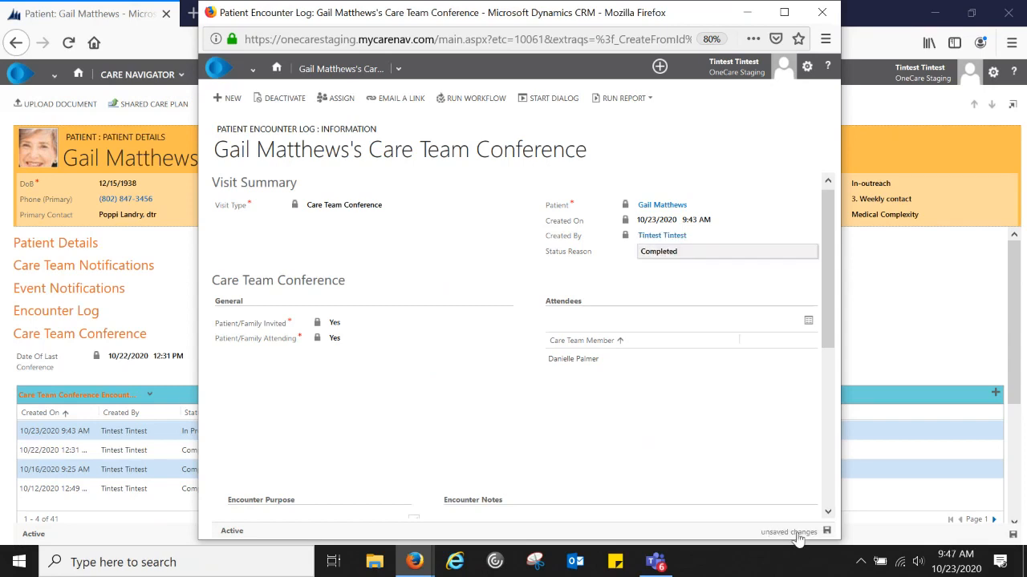
click(827, 533)
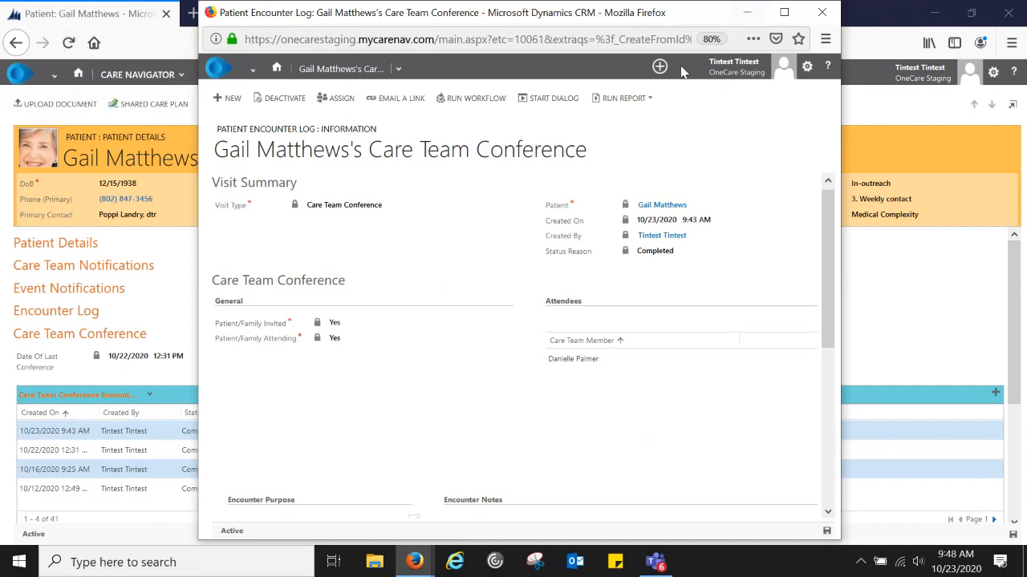
click(822, 12)
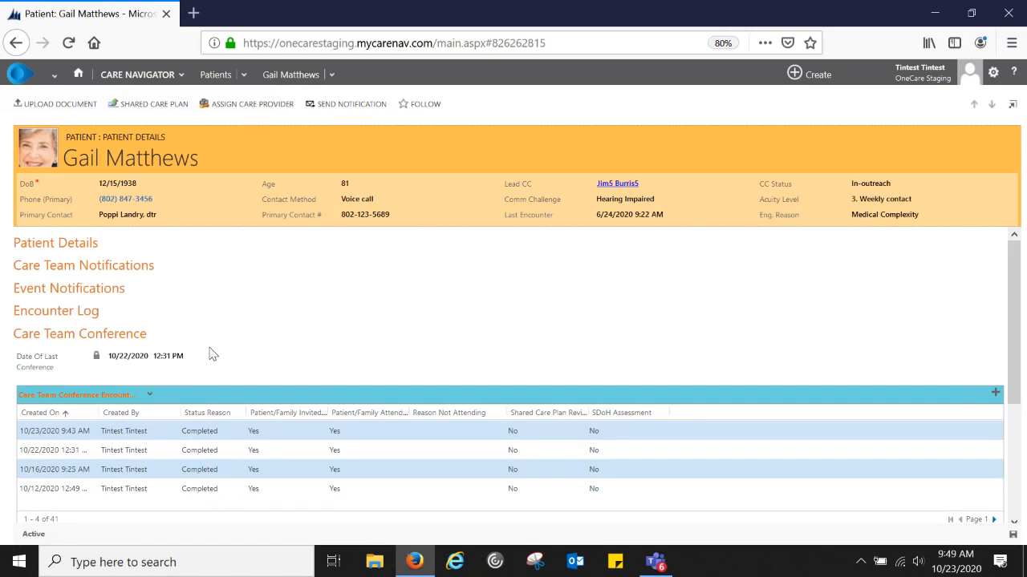
- Collapse Care Team Conference and expand Care Coordination, showing Medium Risk and In-outreach status
click(122, 337)
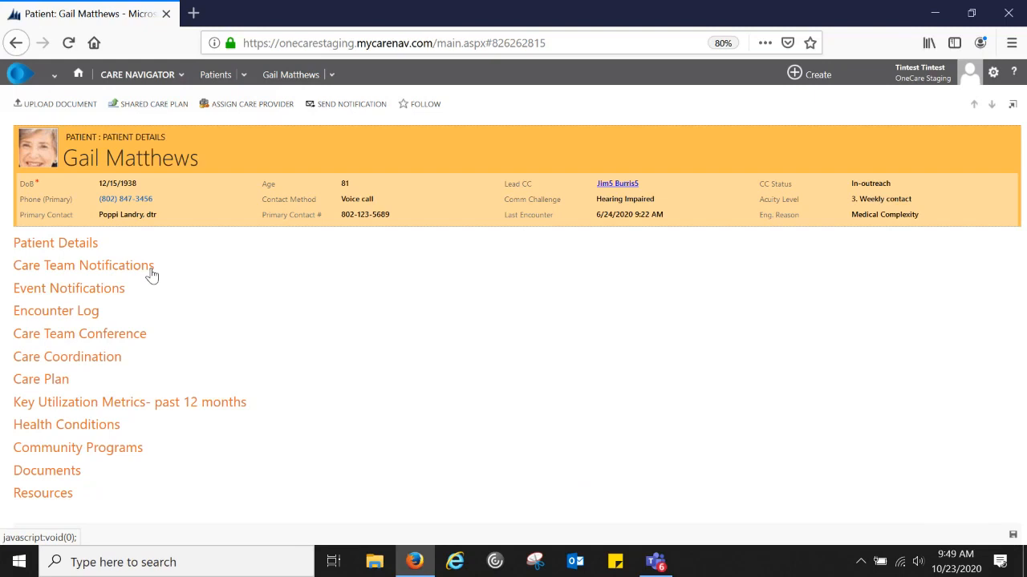
click(86, 363)
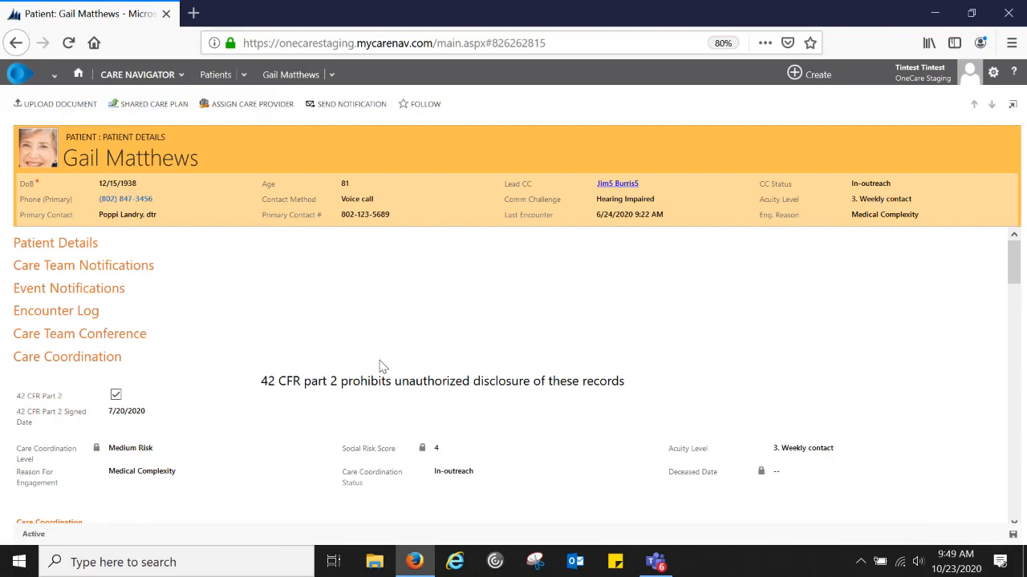
- Open the full Active Connections list of all 10 care team connections from Care Team Members
scroll(381, 367, down, 1)
scroll(382, 366, down, 2)
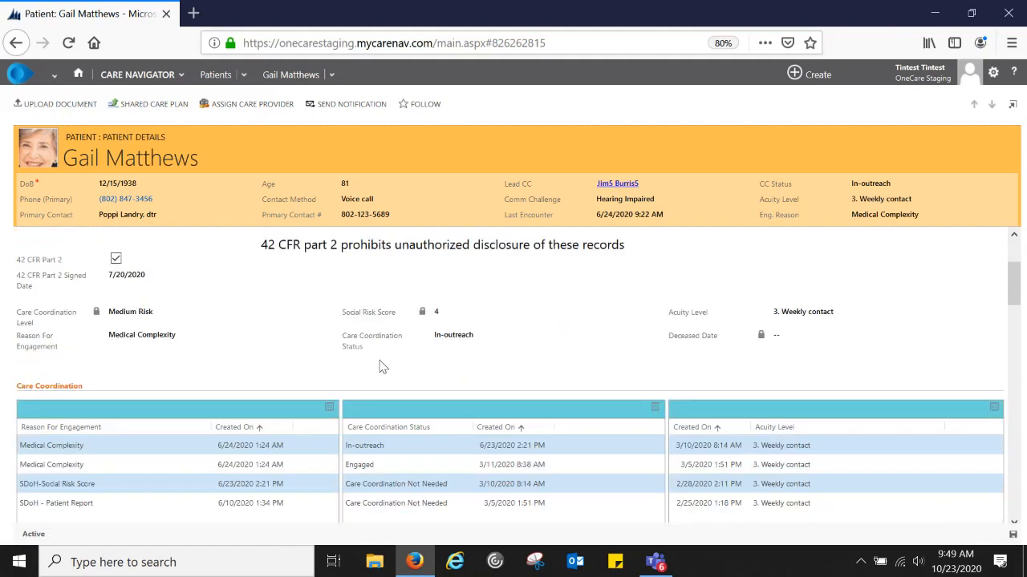
scroll(382, 366, down, 5)
scroll(381, 367, down, 6)
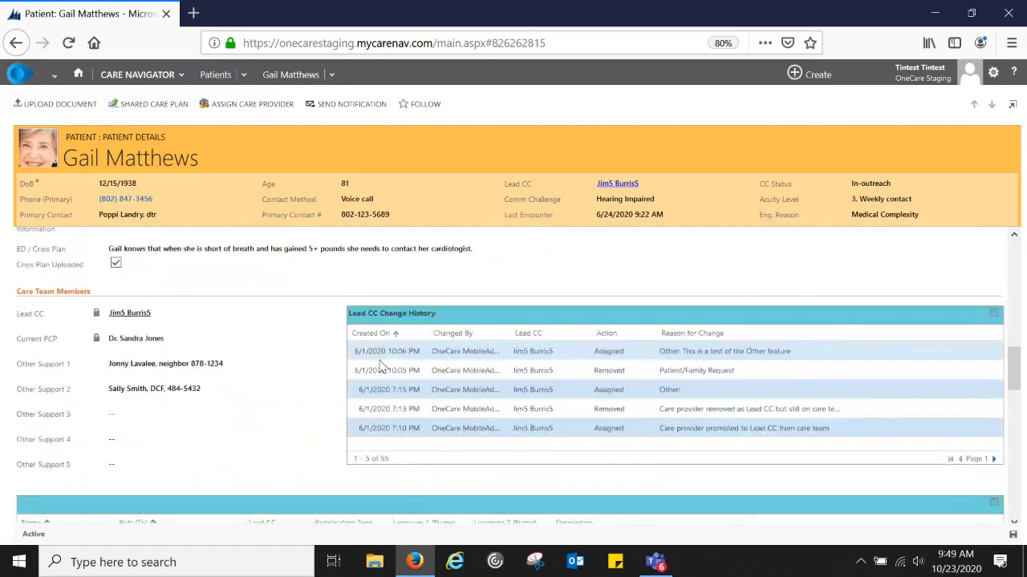
scroll(382, 366, down, 3)
scroll(382, 366, up, 3)
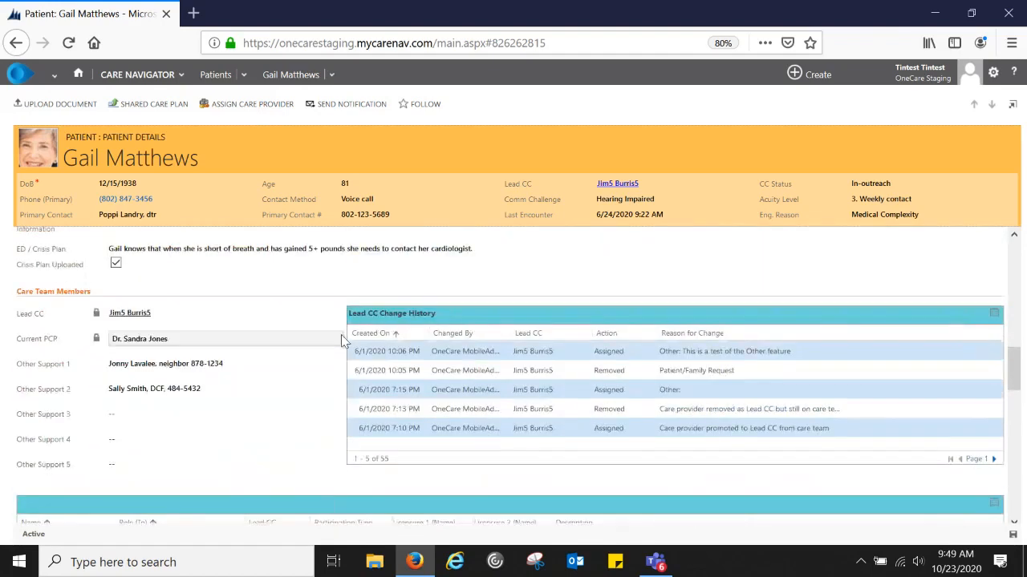
scroll(341, 334, down, 5)
scroll(340, 341, up, 2)
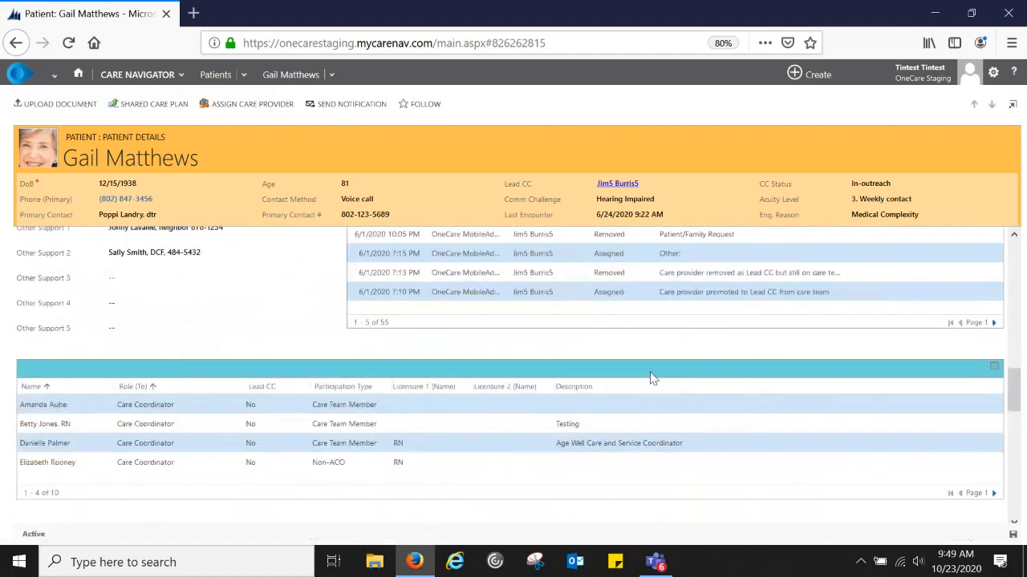
click(993, 370)
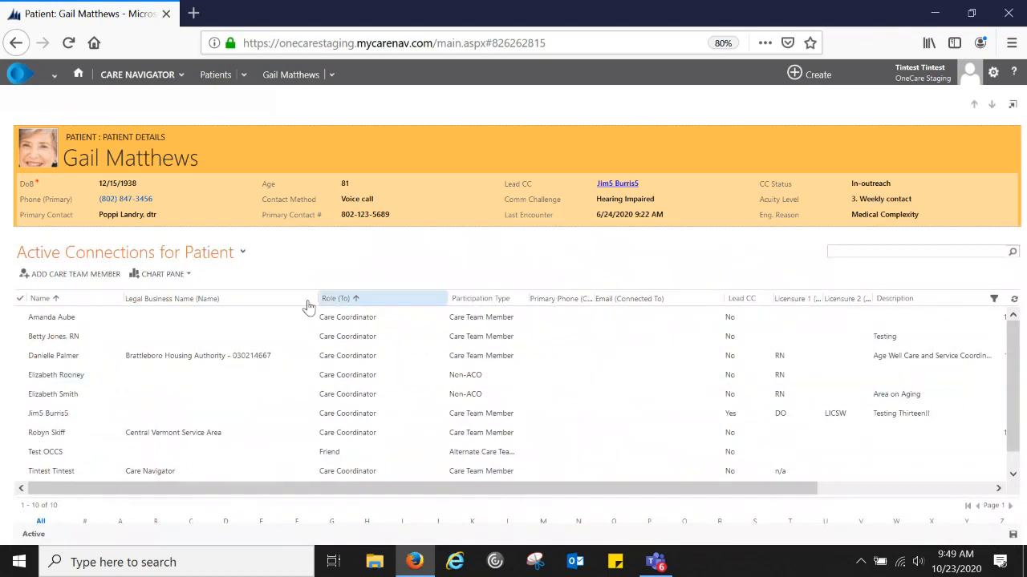
- Start a new care team member connection and look up the provider by name
click(69, 277)
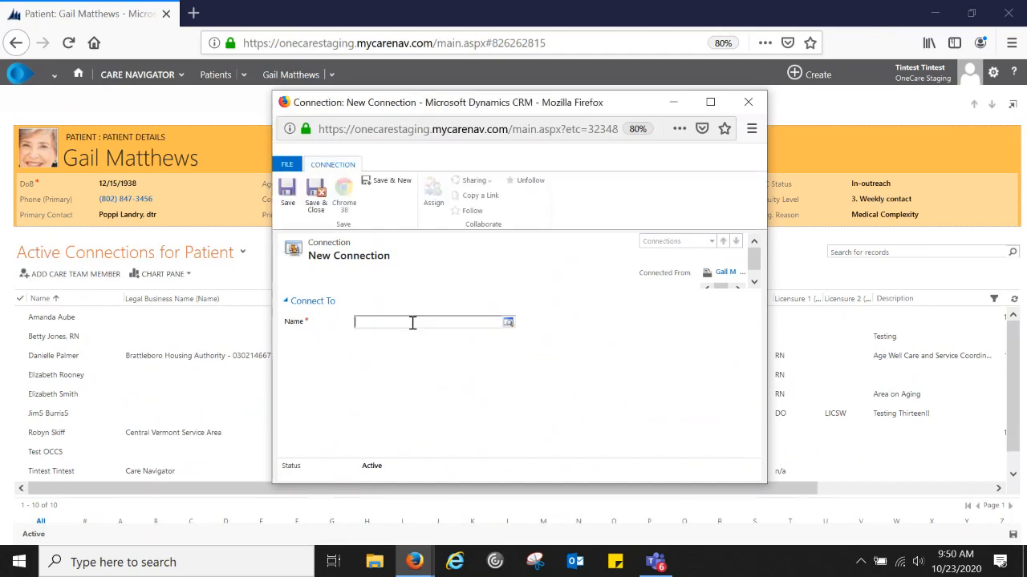
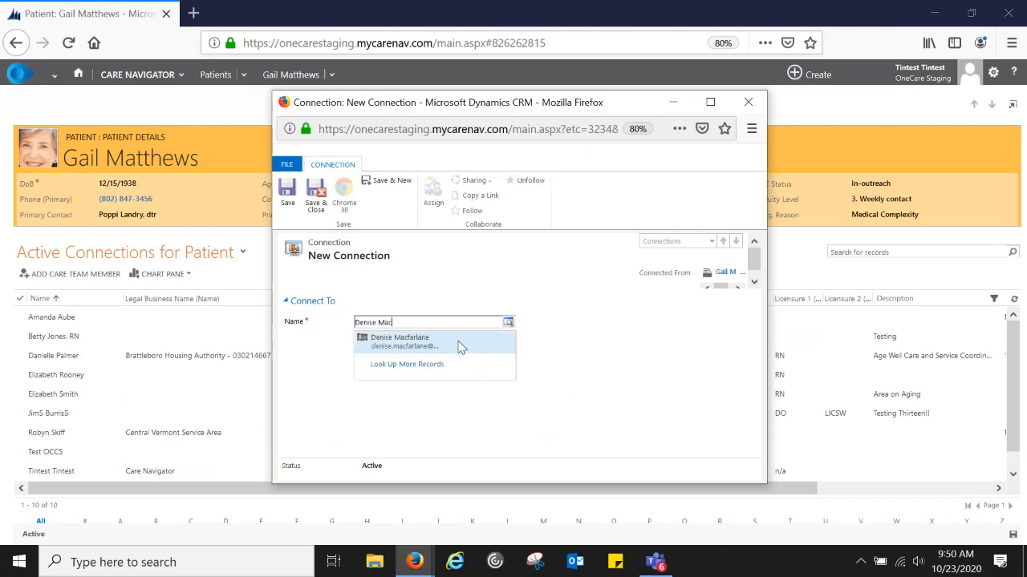
click(423, 346)
click(500, 340)
- Set role Care Coordinator and participation type Care Team Member, keep Lead CC unchanged, and save
click(401, 323)
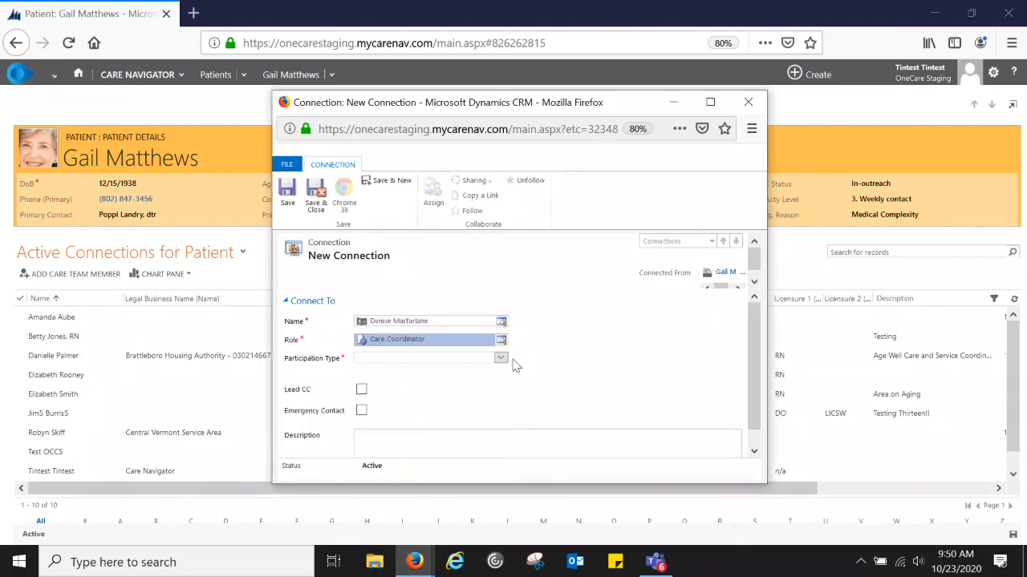
click(500, 360)
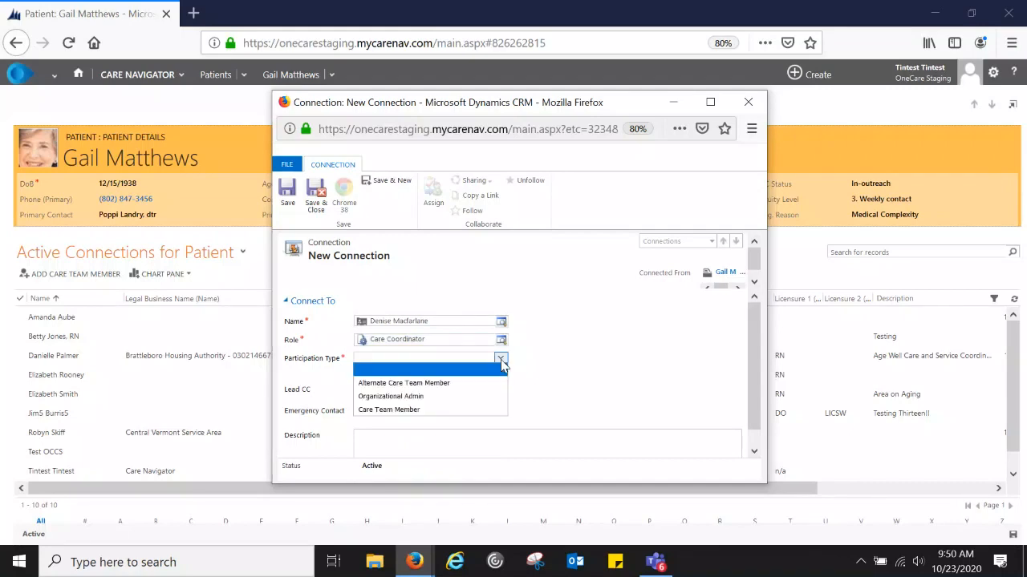
click(459, 410)
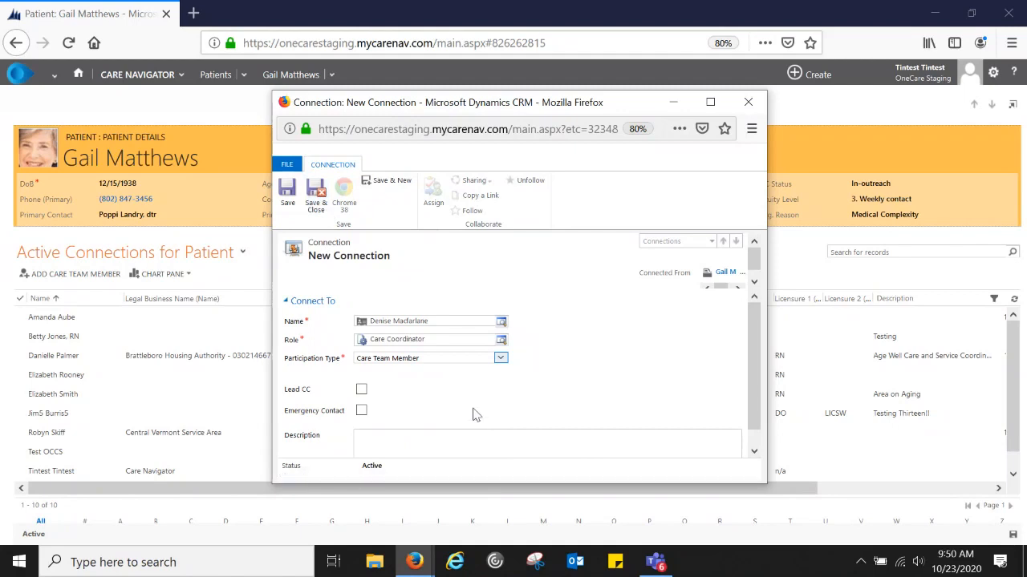
click(362, 390)
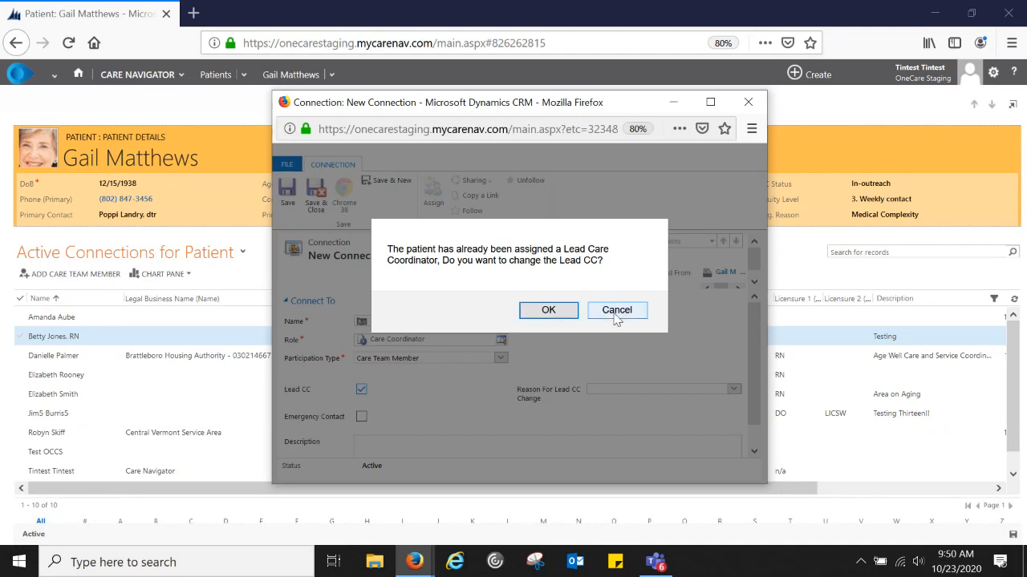
click(618, 314)
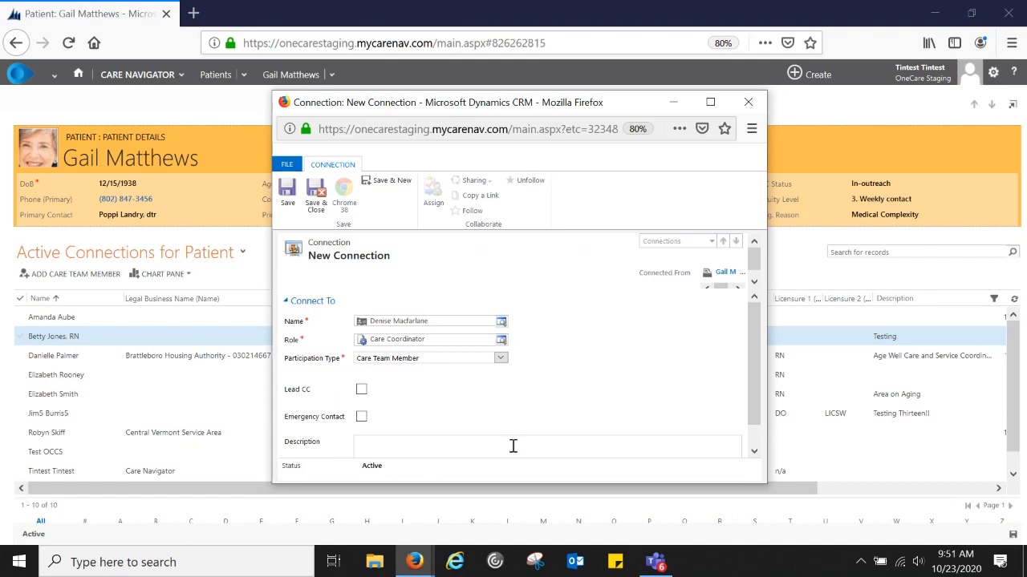
click(318, 196)
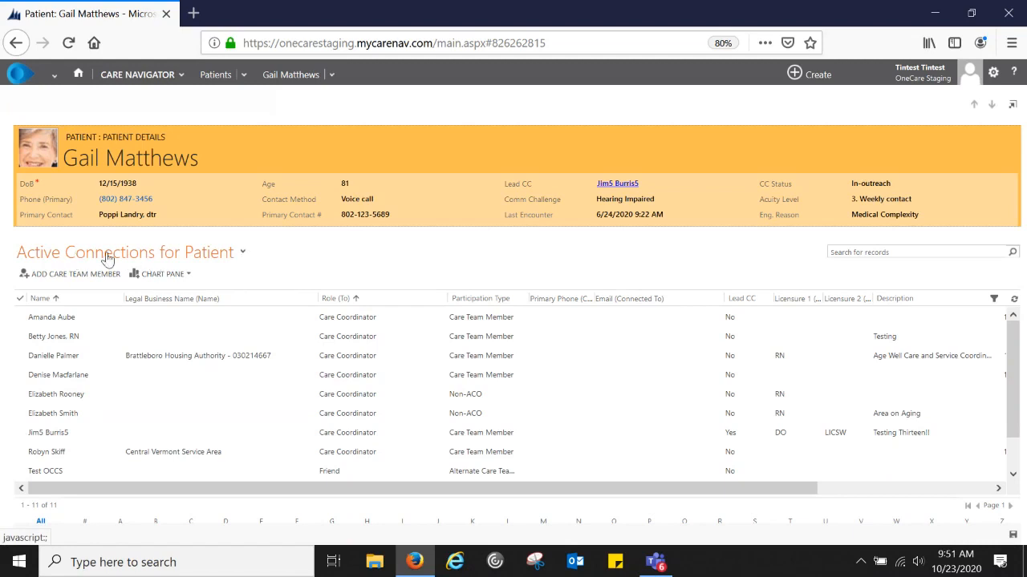
- Switch to the Inactive Connection Associated View and select the inactive care coordinator connection
click(243, 255)
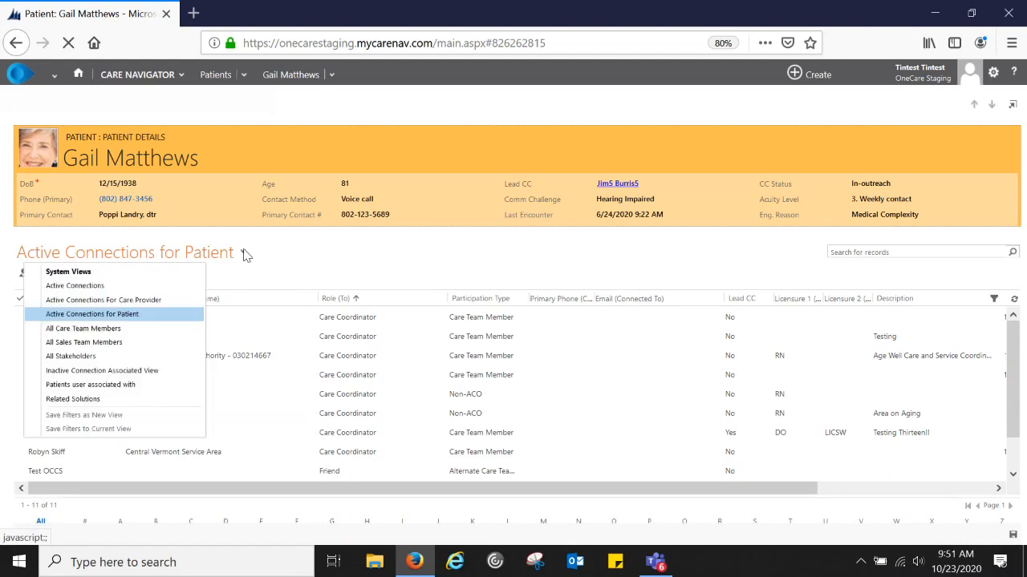
click(75, 374)
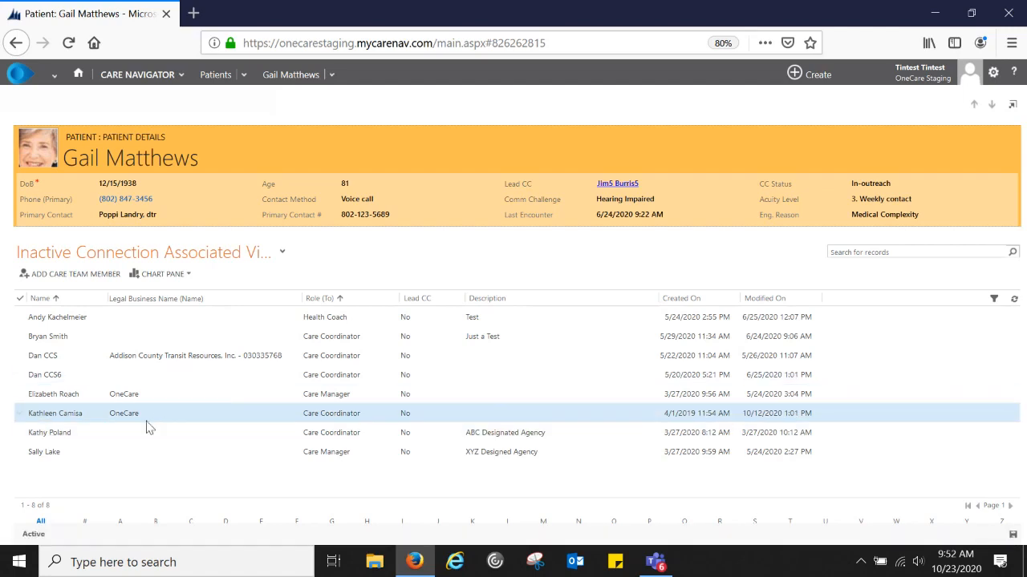
click(20, 414)
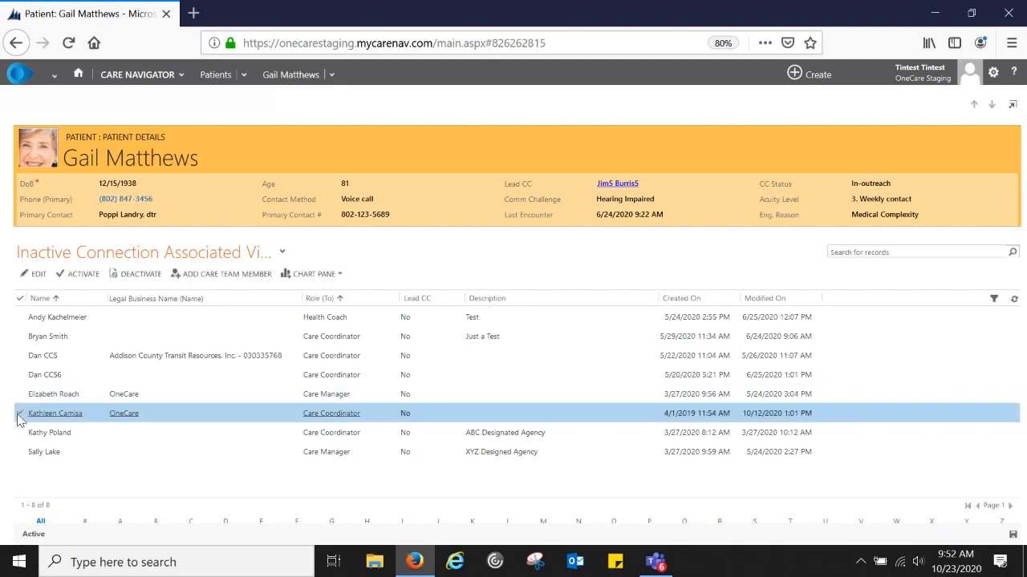
- Activate the selected care coordinator connection, leaving 7 inactive connections
click(84, 275)
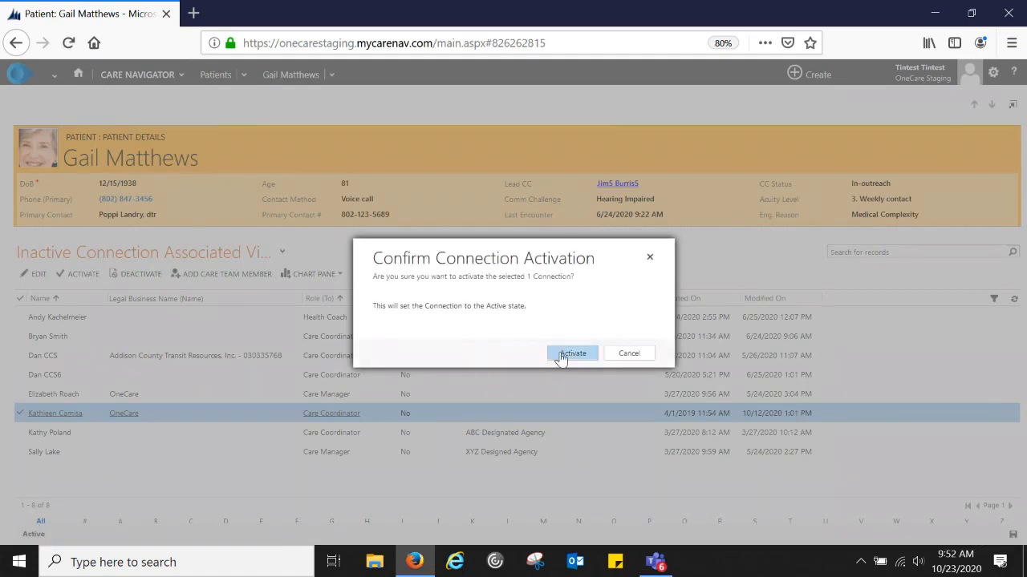
click(571, 353)
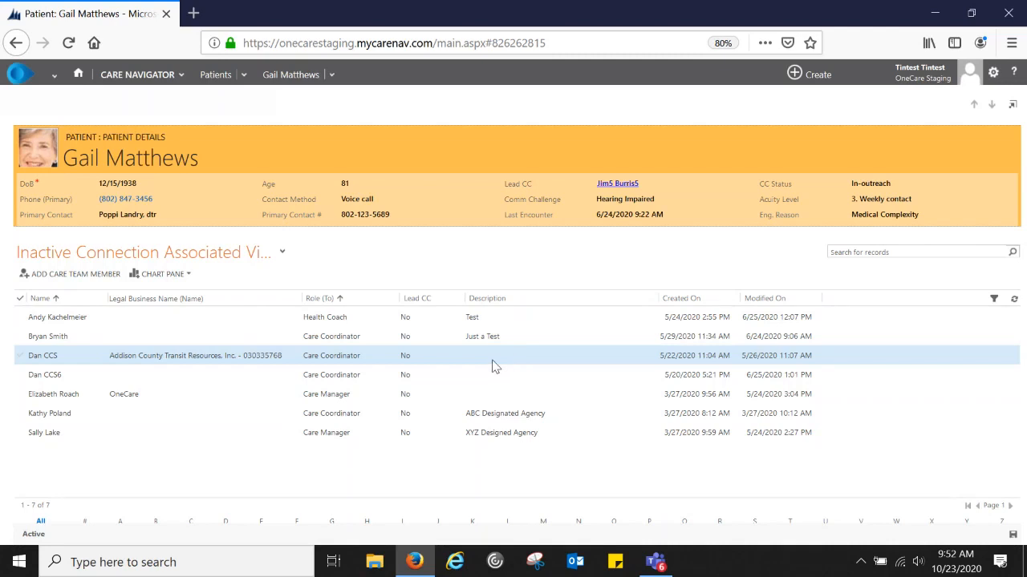
click(283, 254)
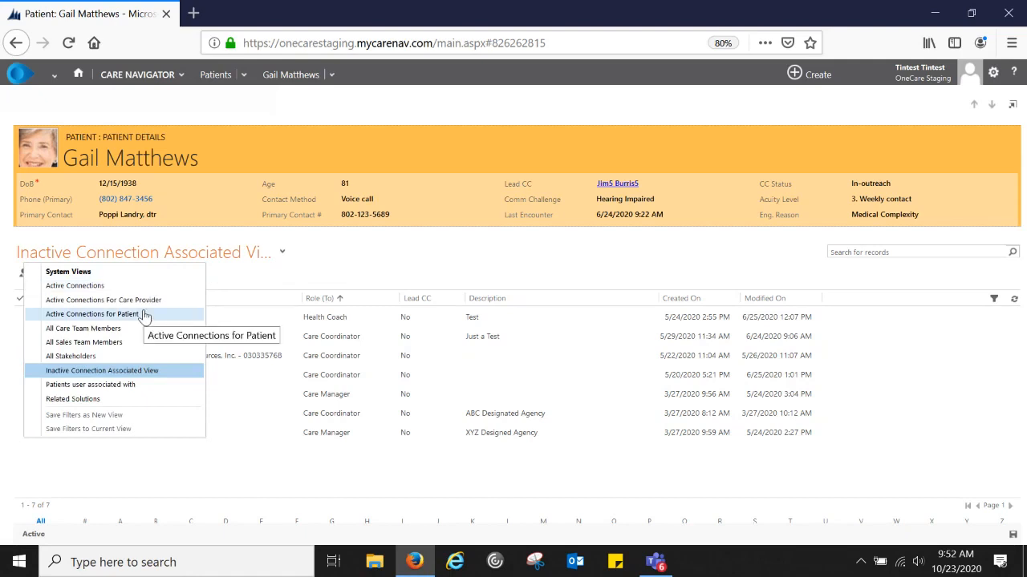
- Switch the connections list to the Active Connections for Patient view
click(144, 314)
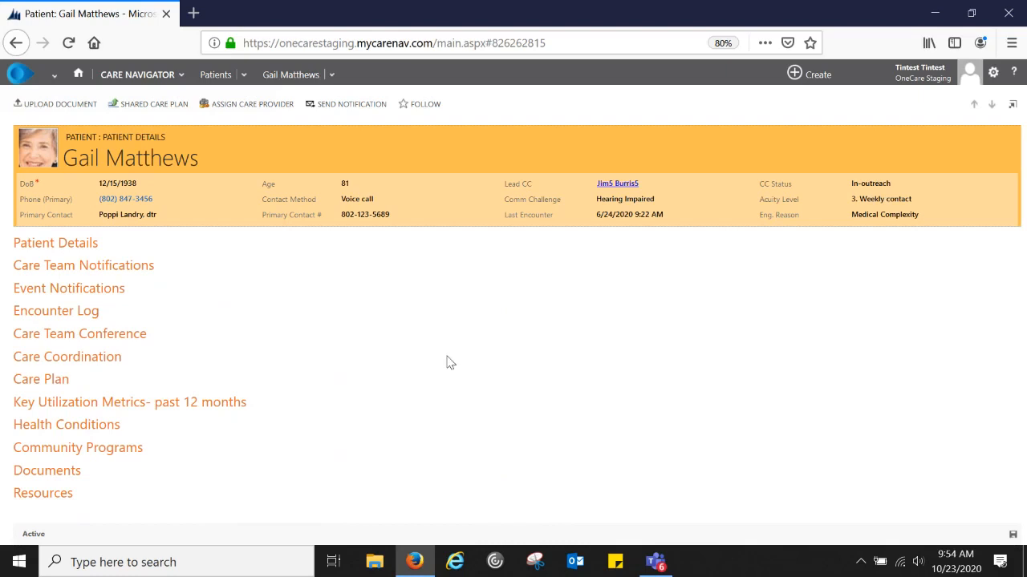
- Open the full list of the patient's 12 care team connections from Care Coordination
click(92, 365)
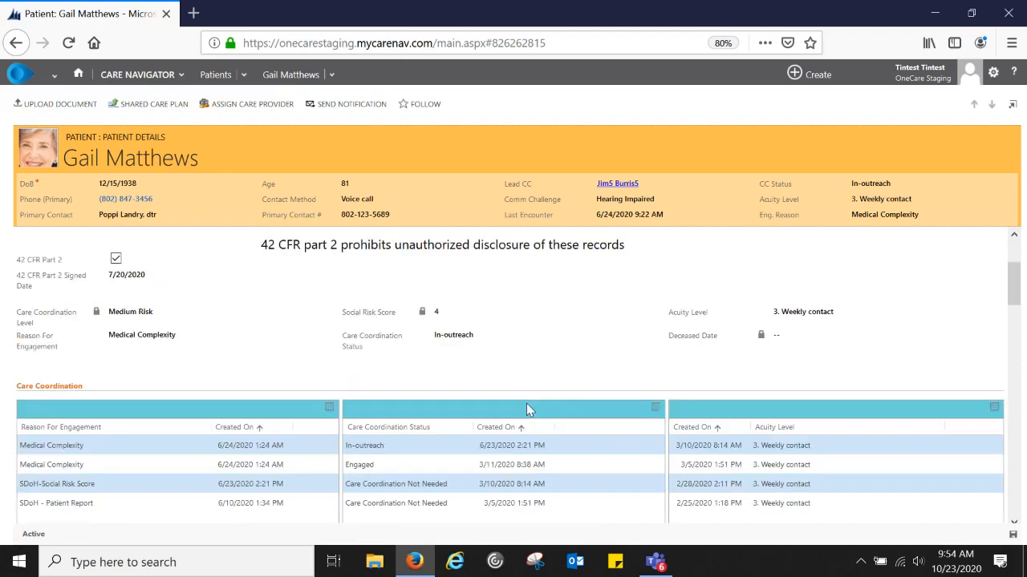
scroll(529, 409, down, 5)
scroll(528, 410, down, 10)
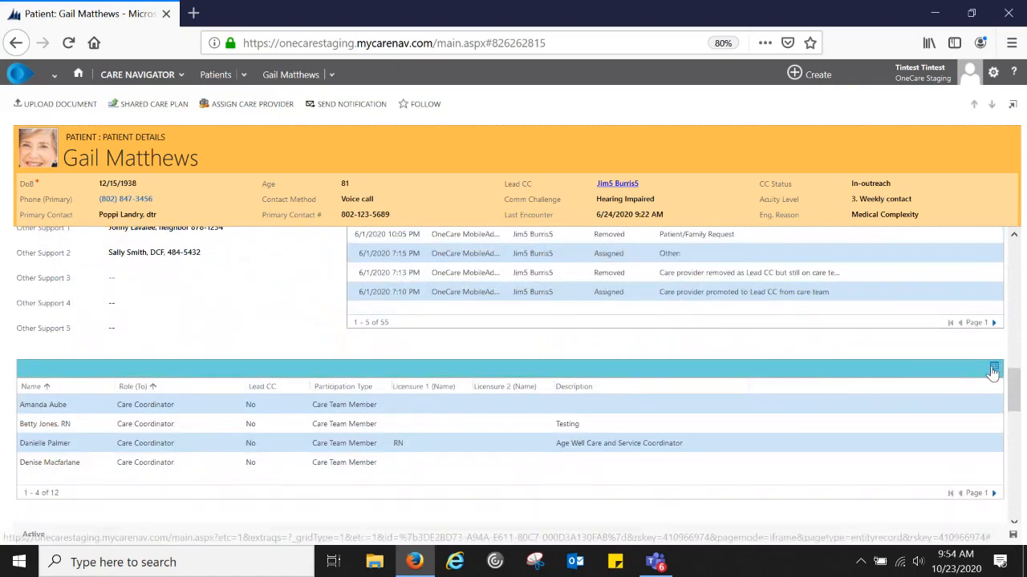
click(993, 370)
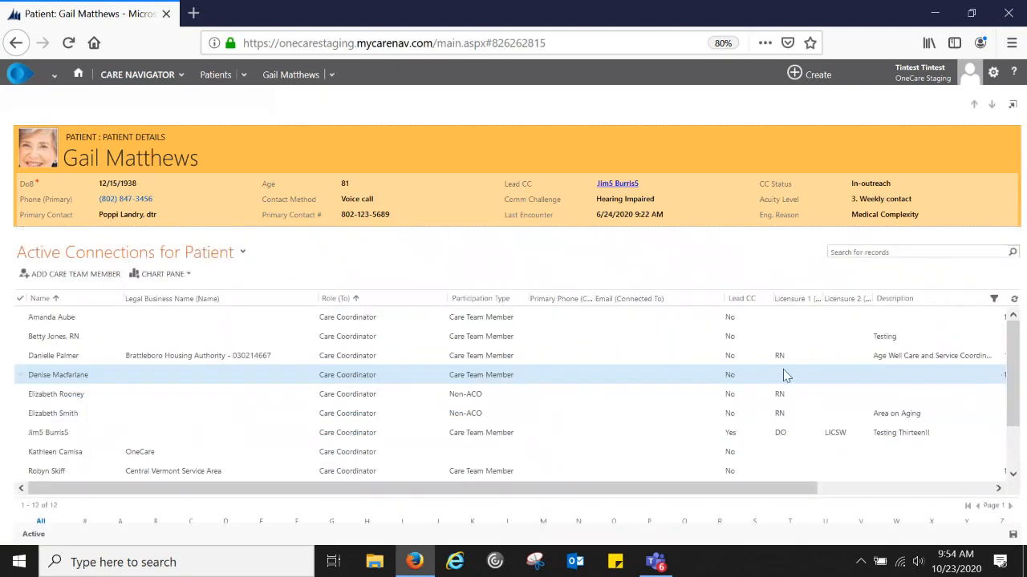
click(57, 277)
- Start a new care team connection and look up the new provider's name, finding no matches
click(56, 279)
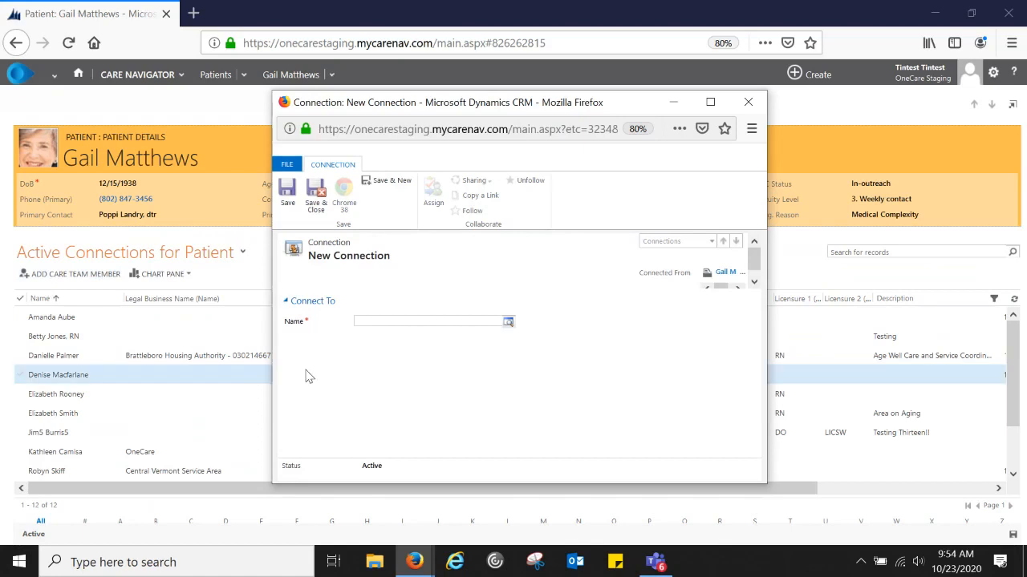
click(374, 323)
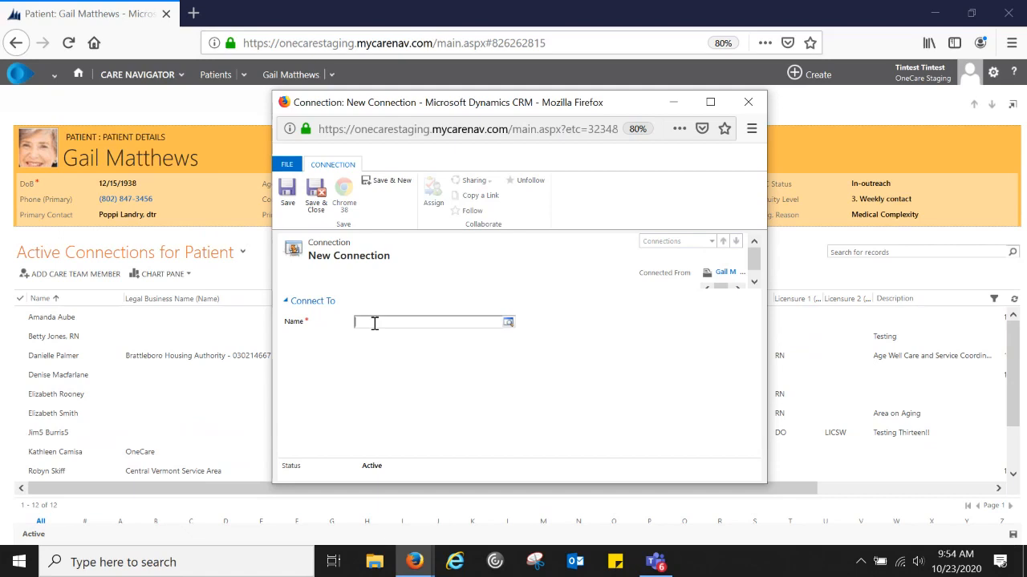
click(507, 323)
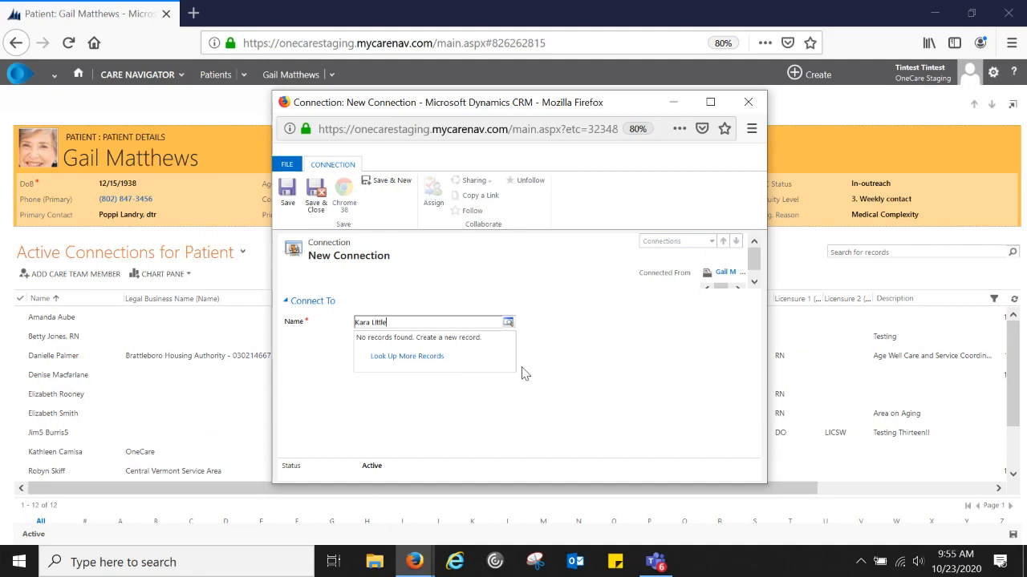
- Try creating a new care provider from Look Up More Records, dismissing the Bad Request error
click(427, 362)
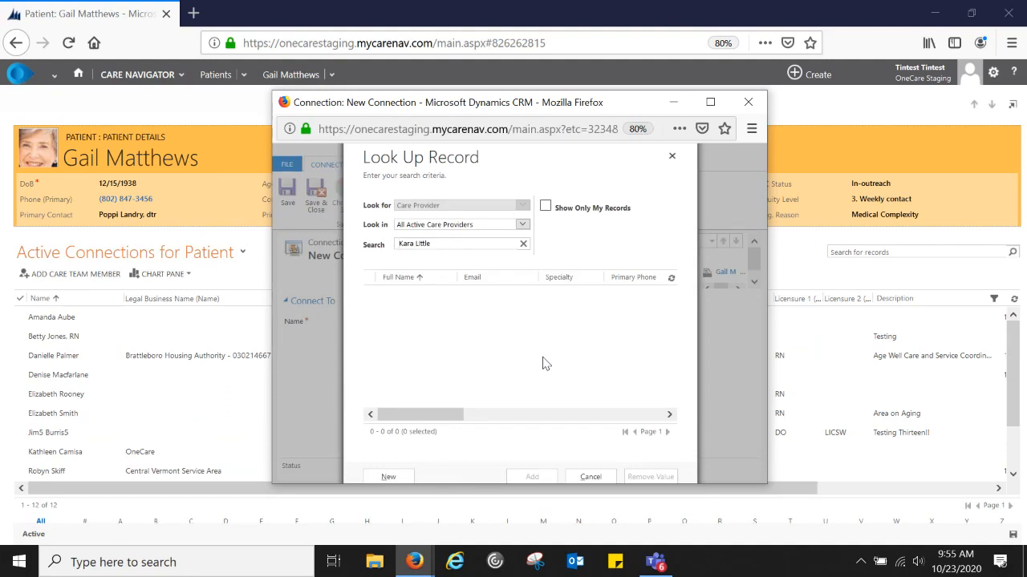
click(389, 477)
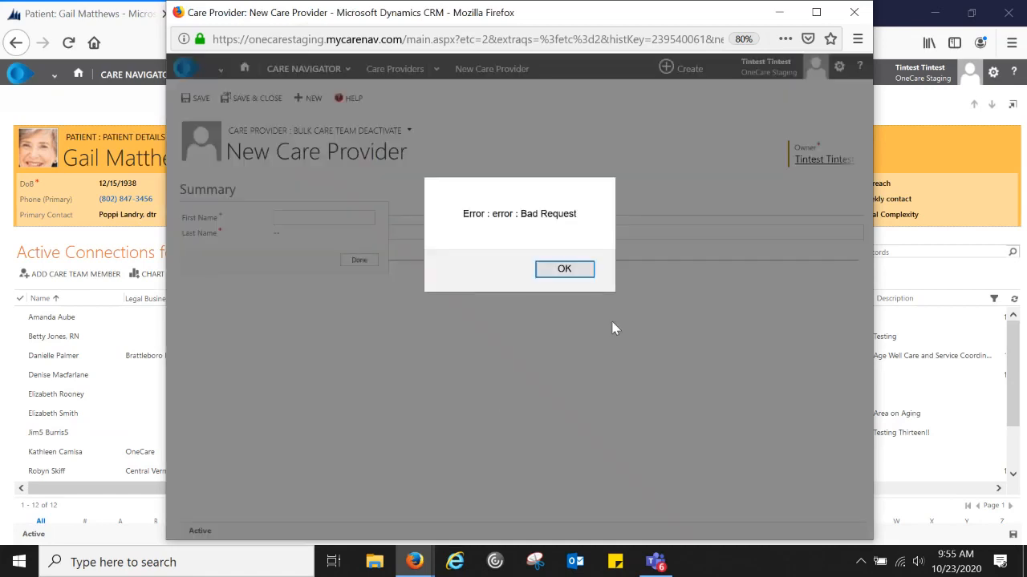
click(578, 270)
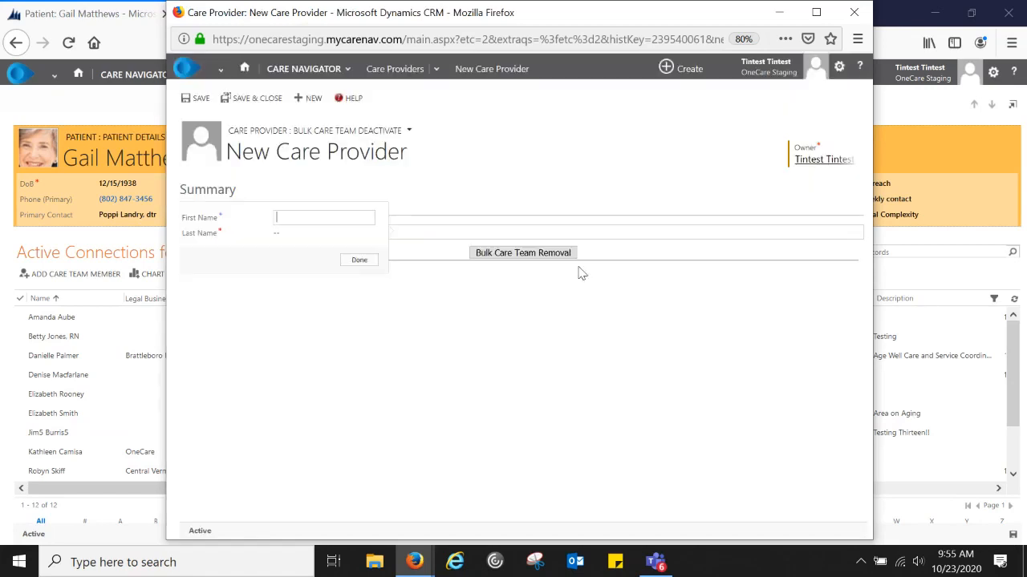
click(359, 260)
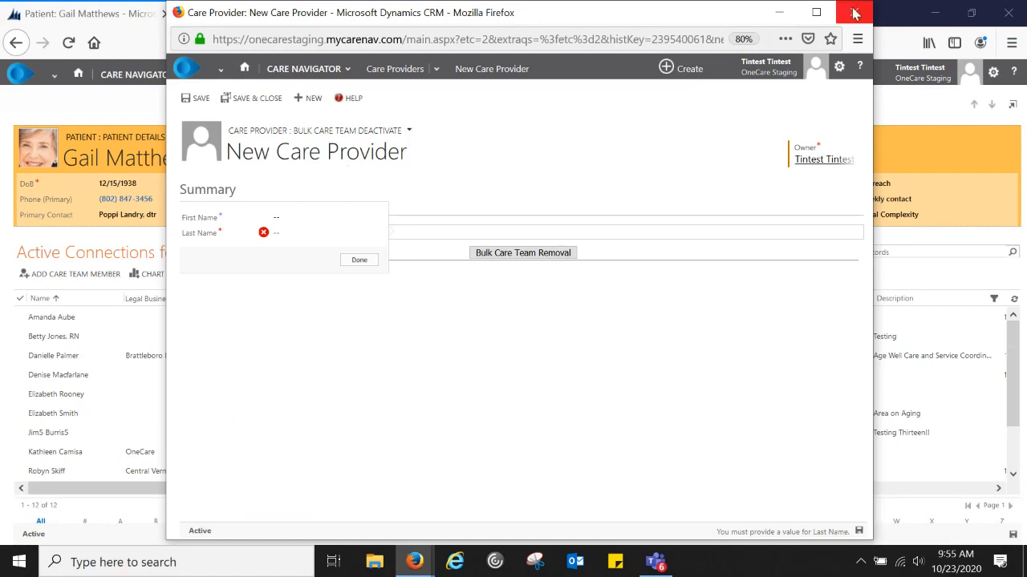
- Browse the care provider views and recent items, then close the All Active Care Providers window
click(414, 75)
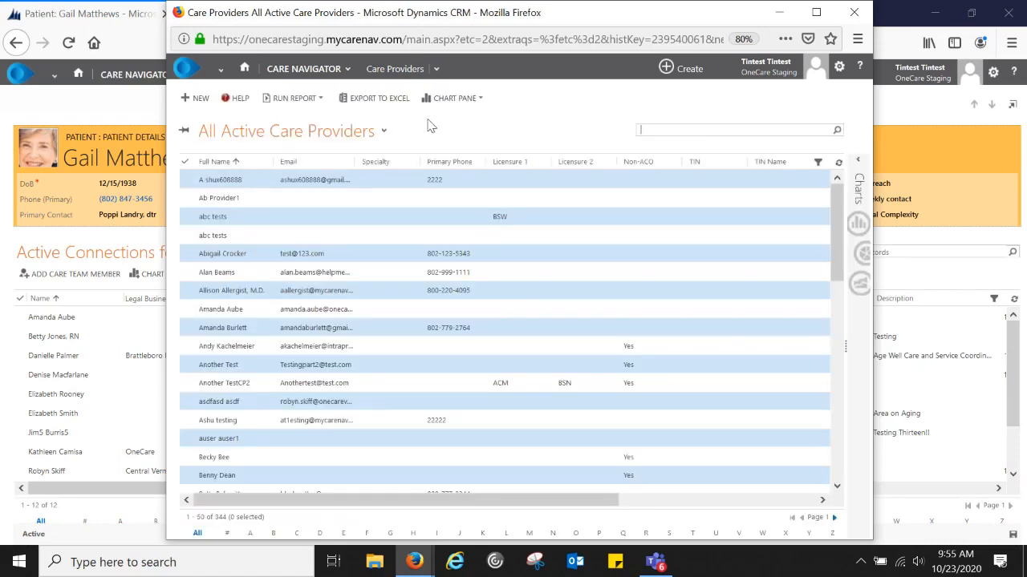
click(437, 69)
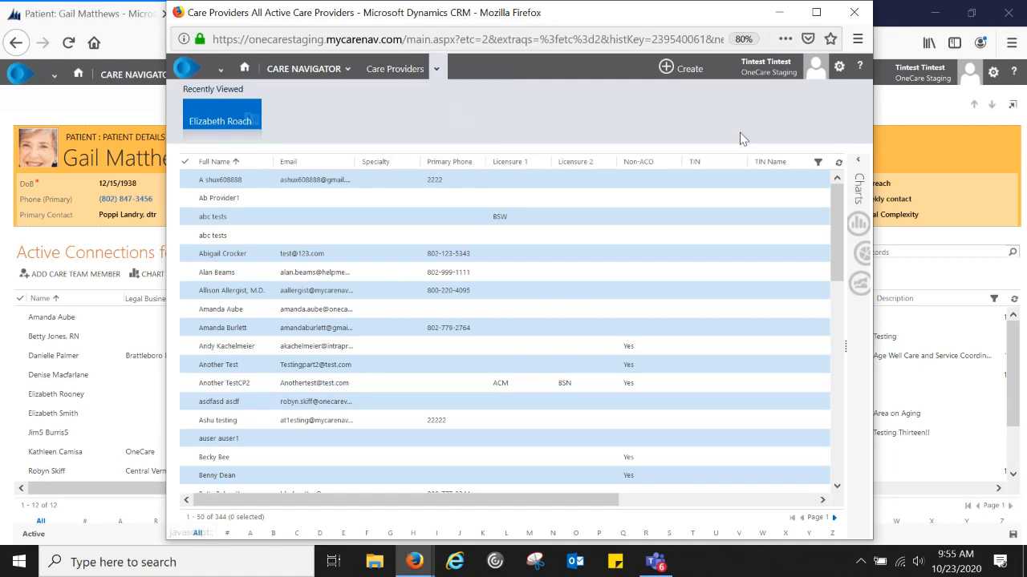
click(436, 70)
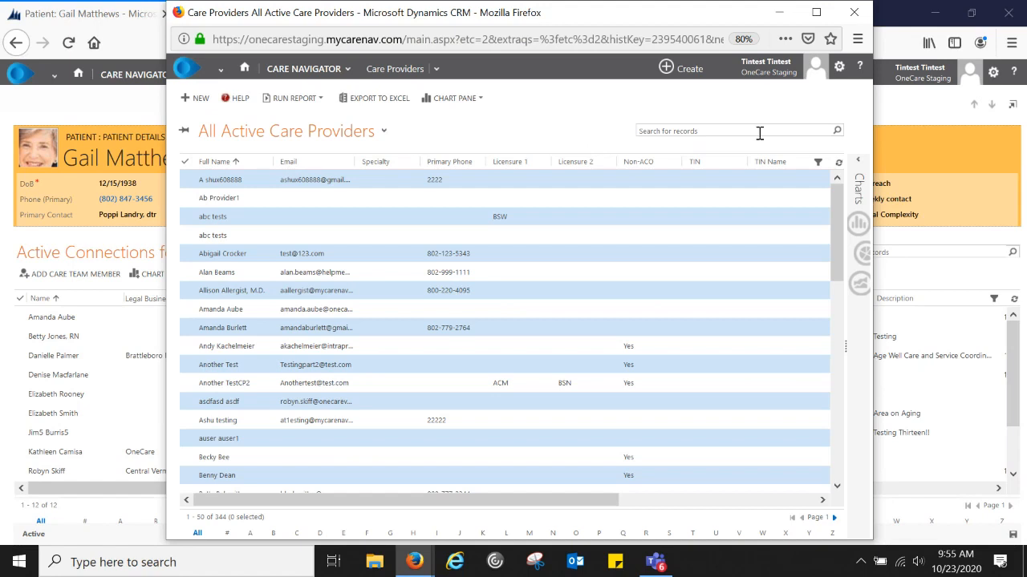
click(384, 131)
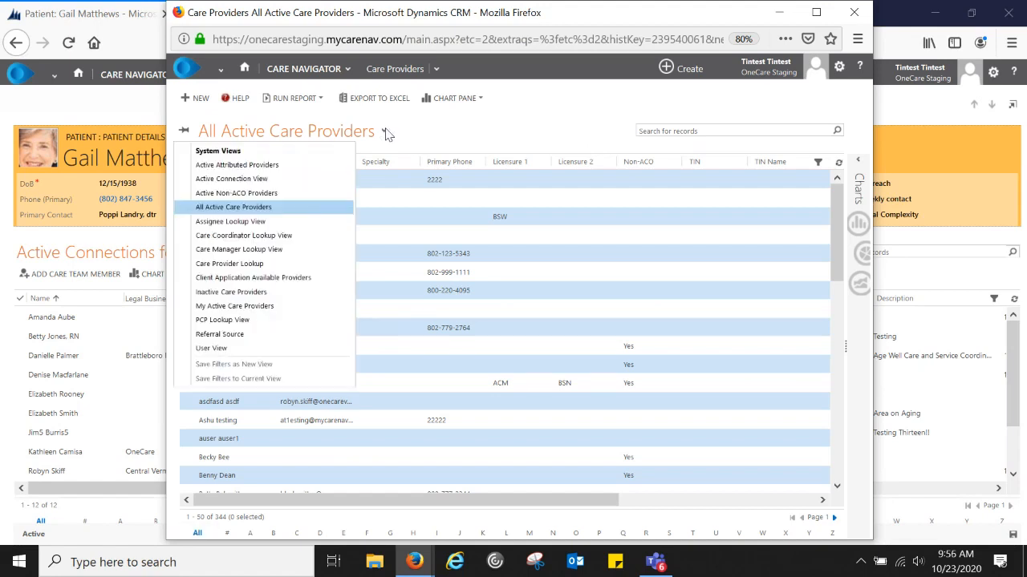
click(388, 133)
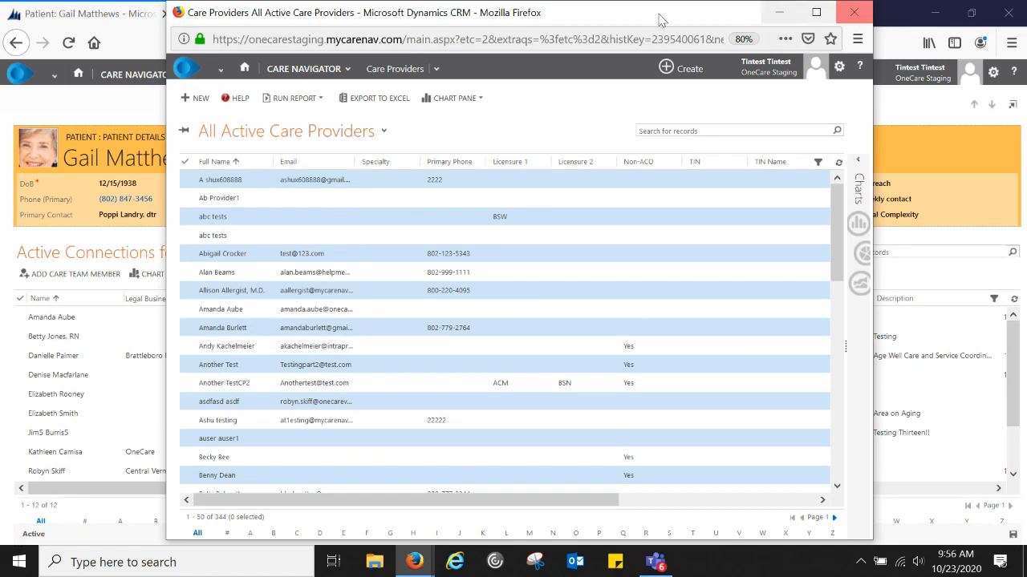
click(305, 69)
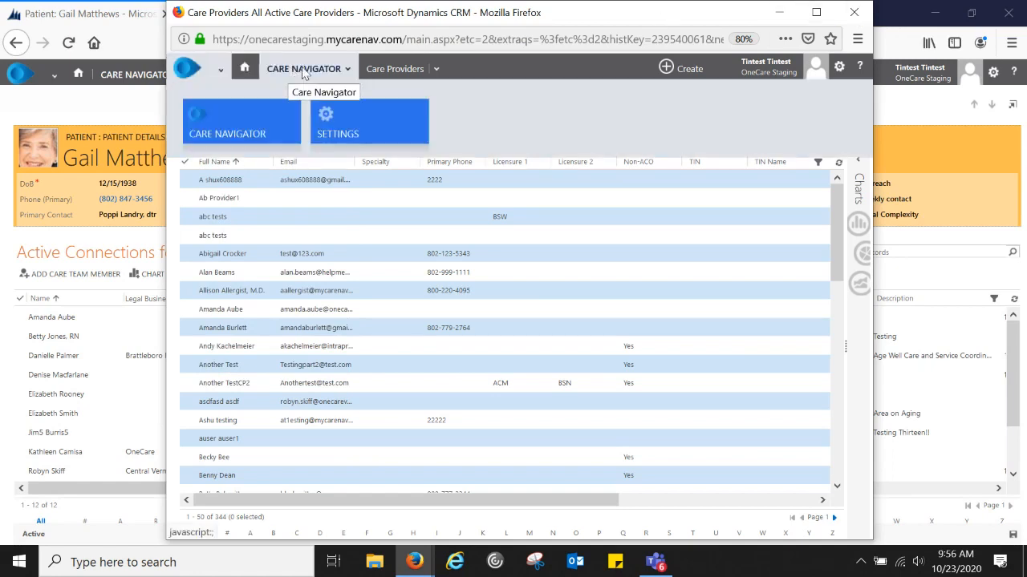
click(409, 71)
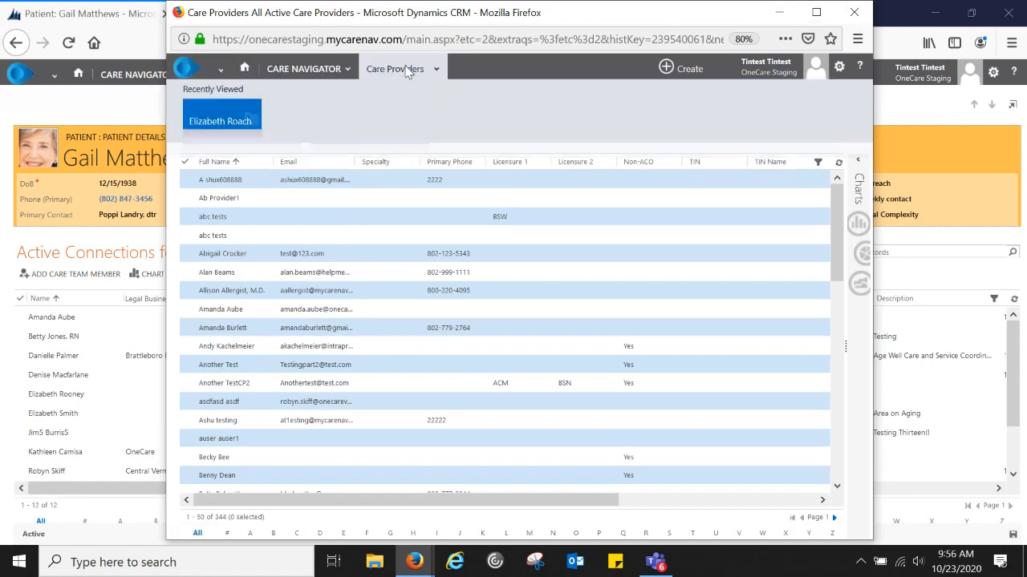
click(409, 71)
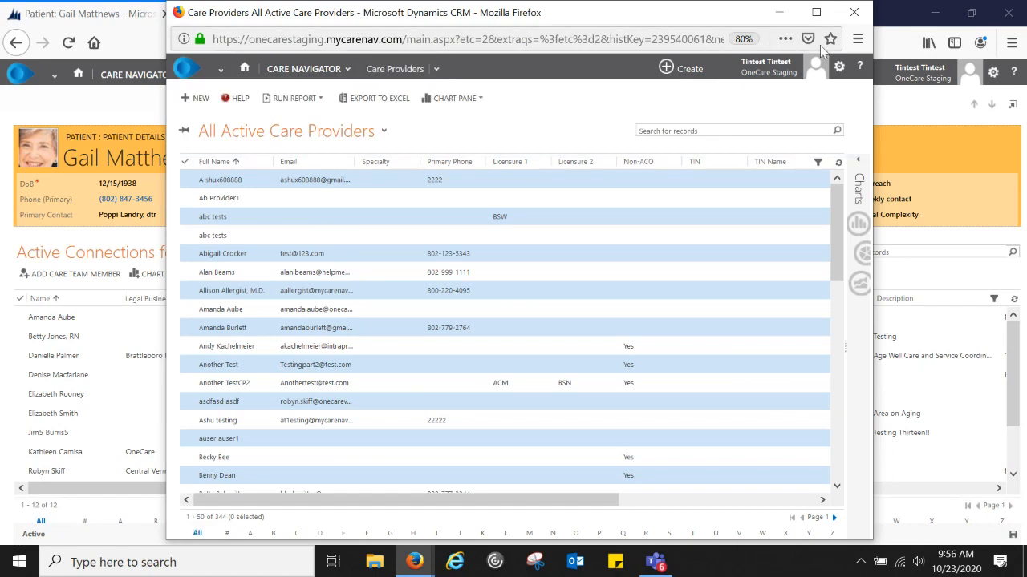
click(853, 13)
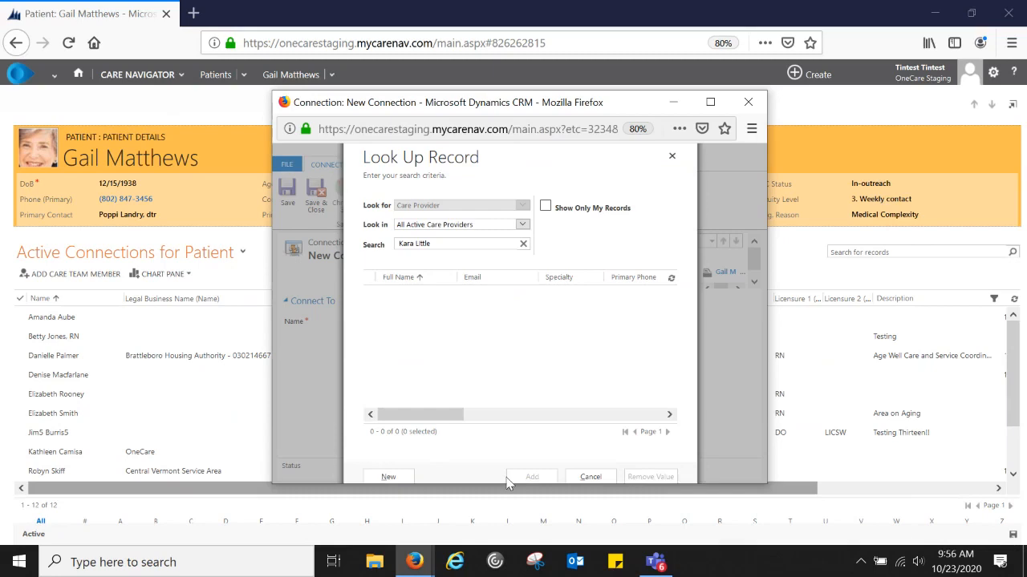
- Cancel the lookup, leave the unsaved connection without saving, and return to the Home dashboard
click(590, 476)
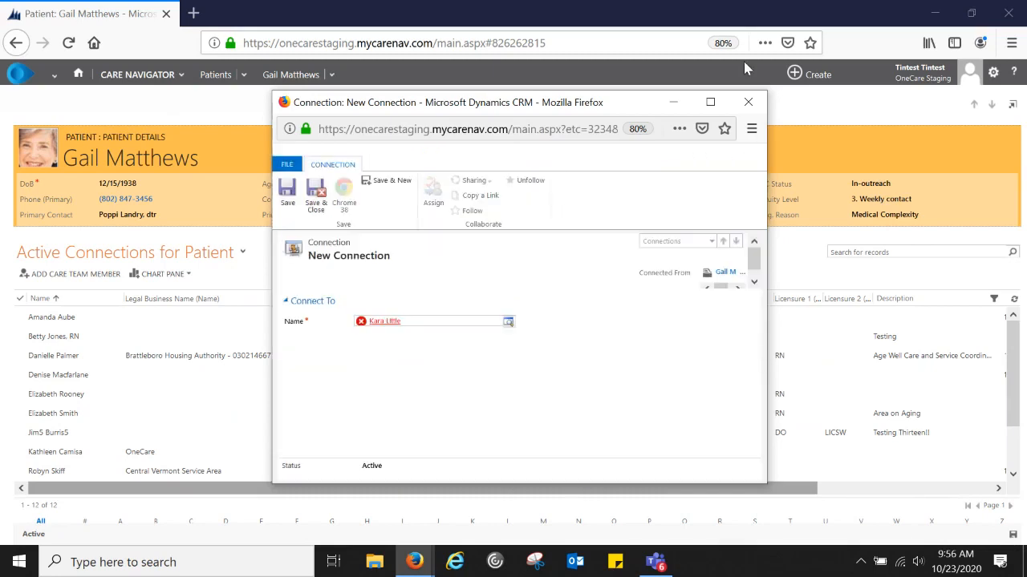
click(748, 102)
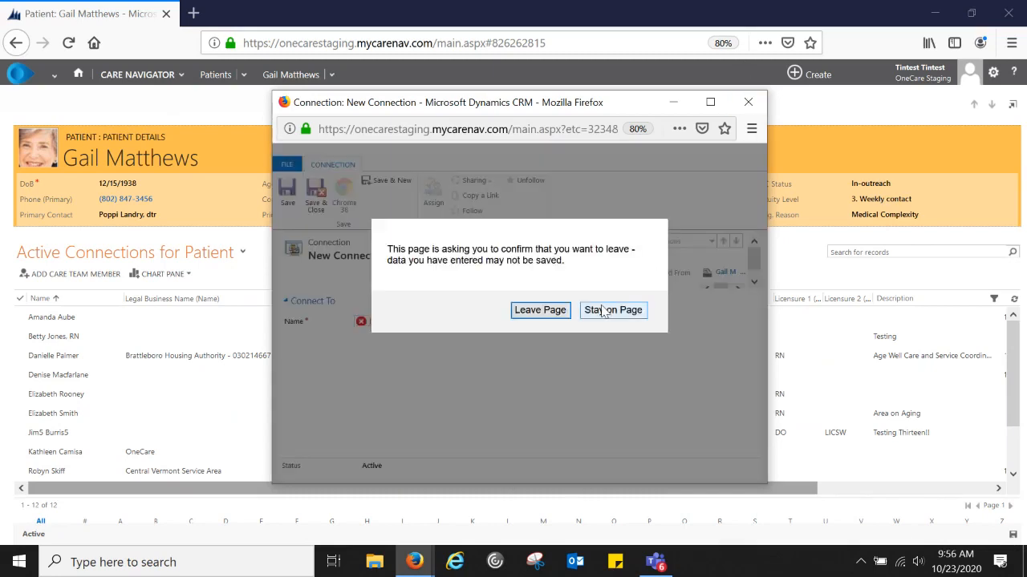
click(540, 309)
click(148, 77)
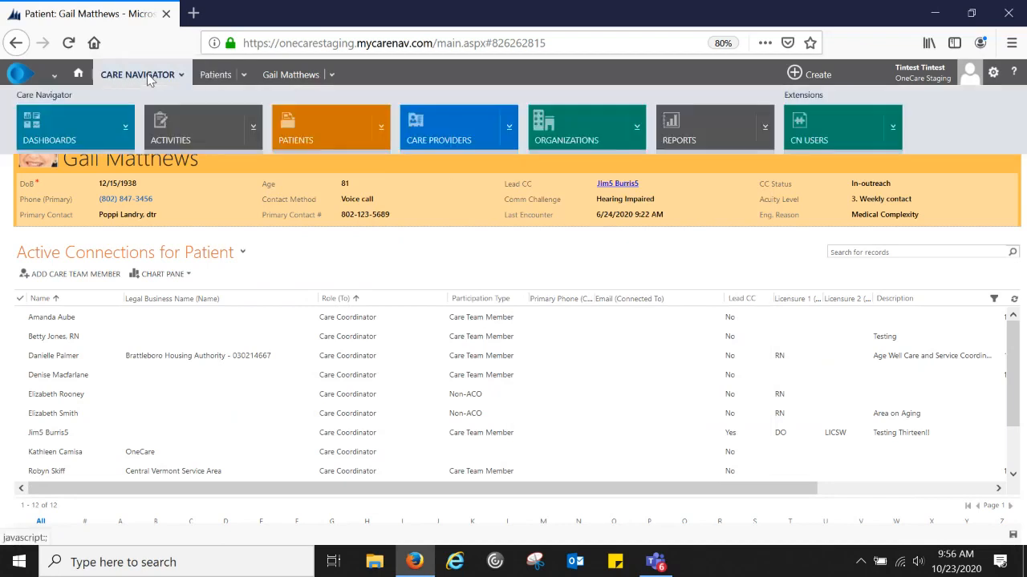
click(78, 75)
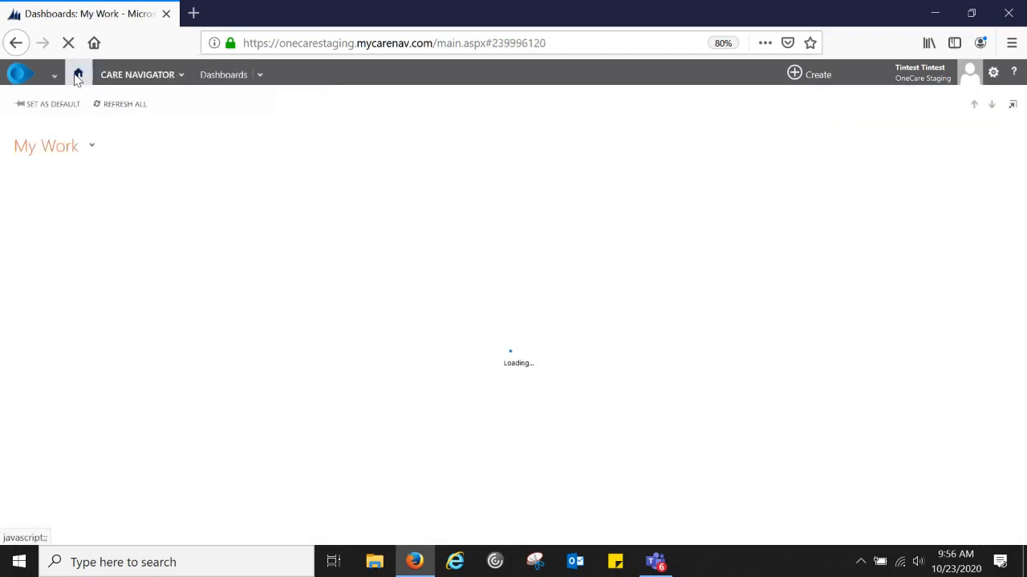
click(122, 79)
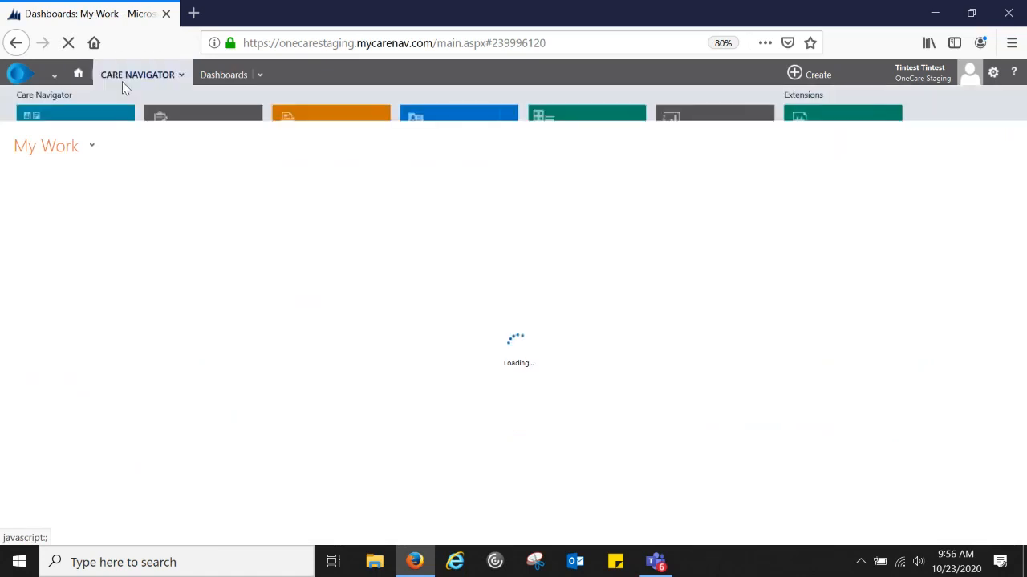
click(440, 128)
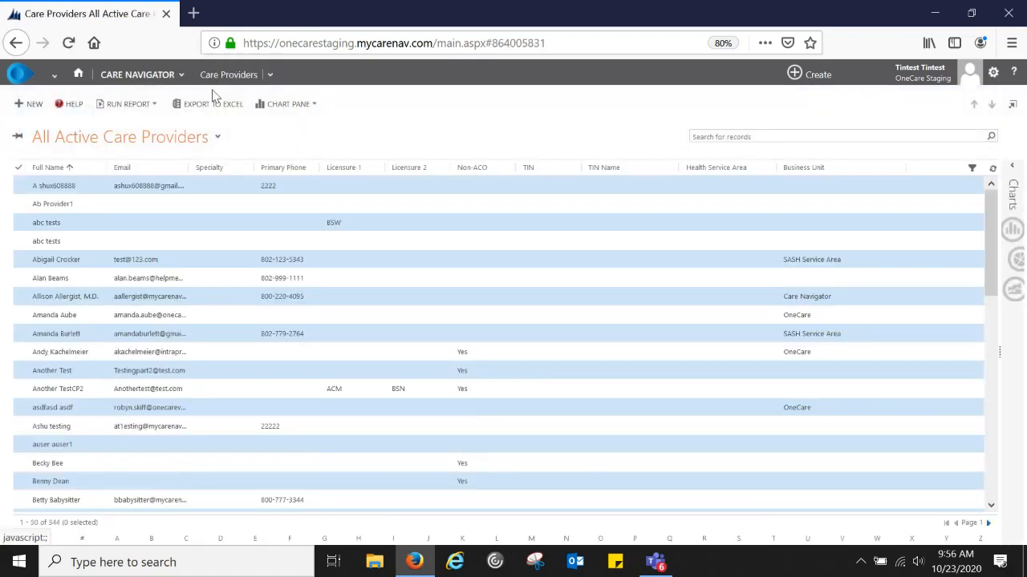
click(217, 137)
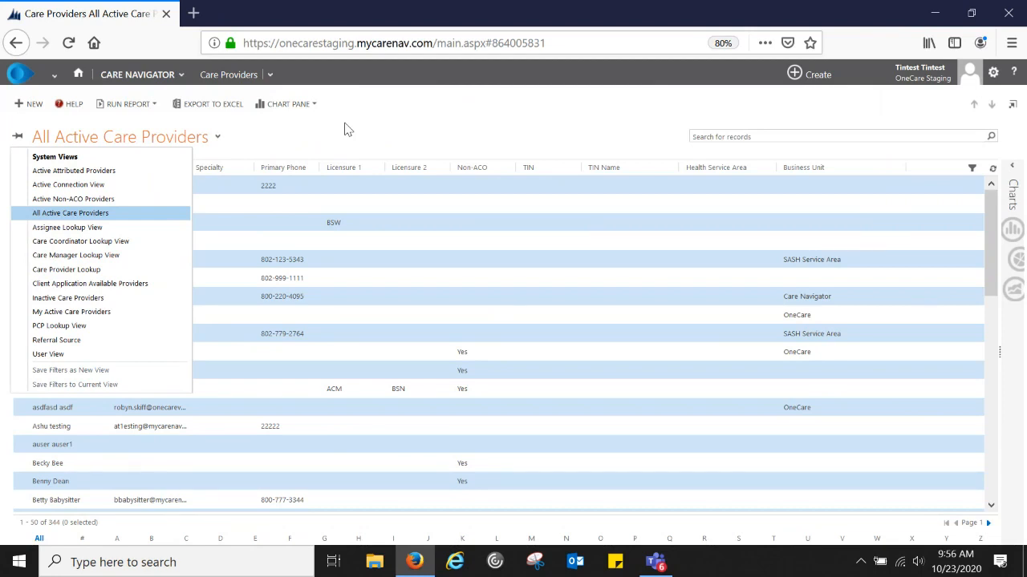
click(345, 129)
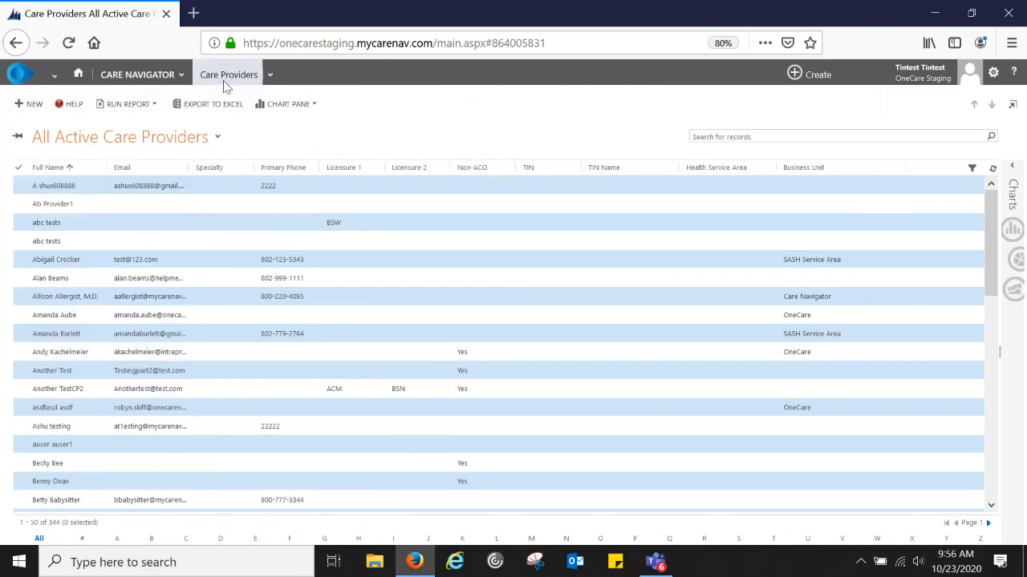
click(216, 138)
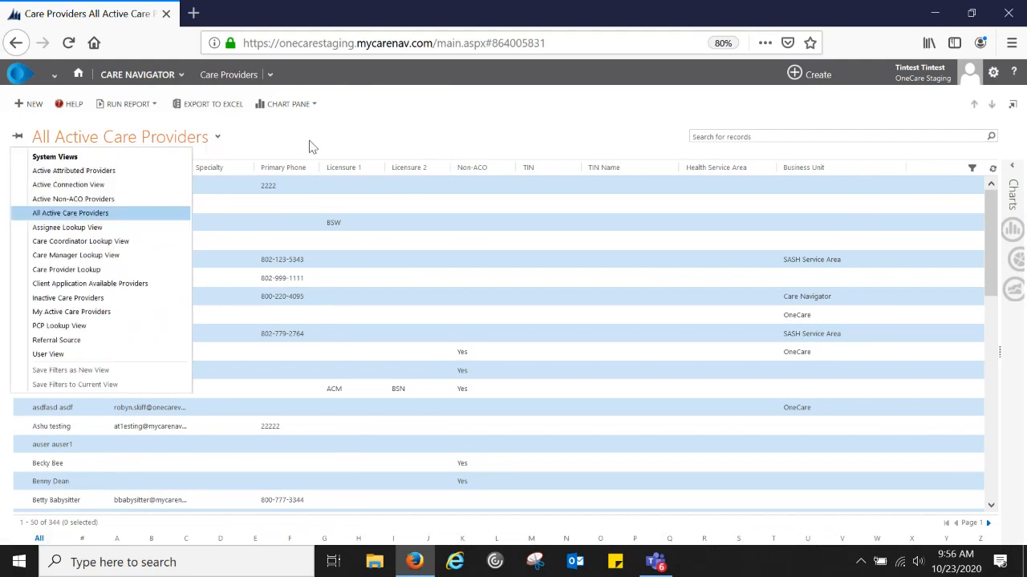
click(312, 146)
click(157, 77)
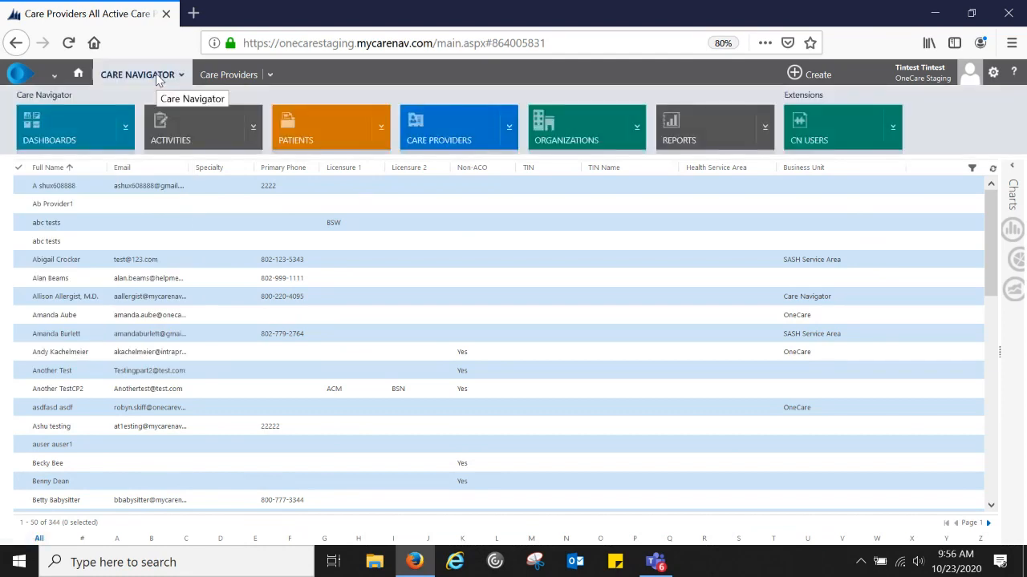
click(462, 135)
click(77, 74)
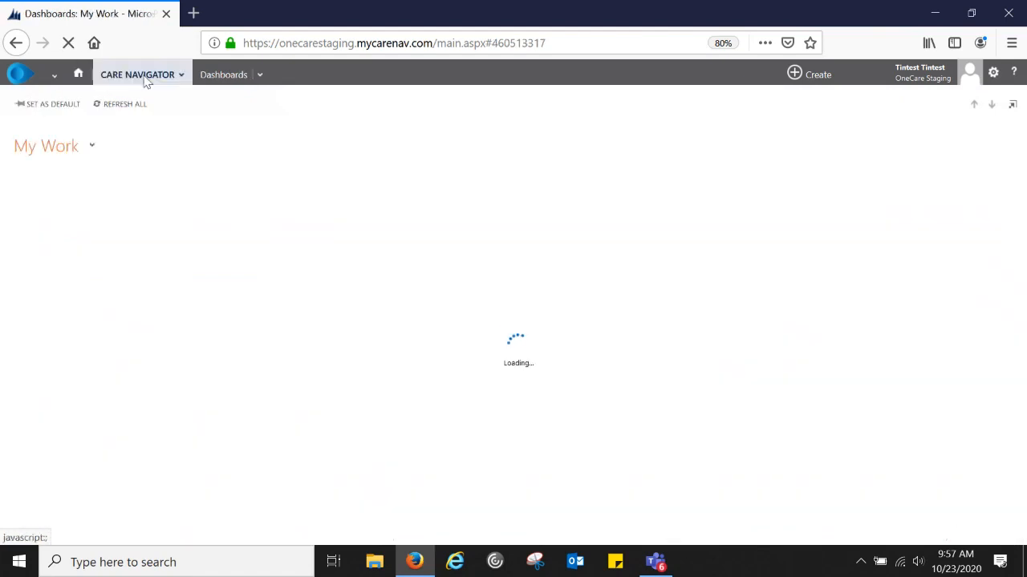
- Open the patient's record from My Active Patients and start a new care team connection
click(145, 78)
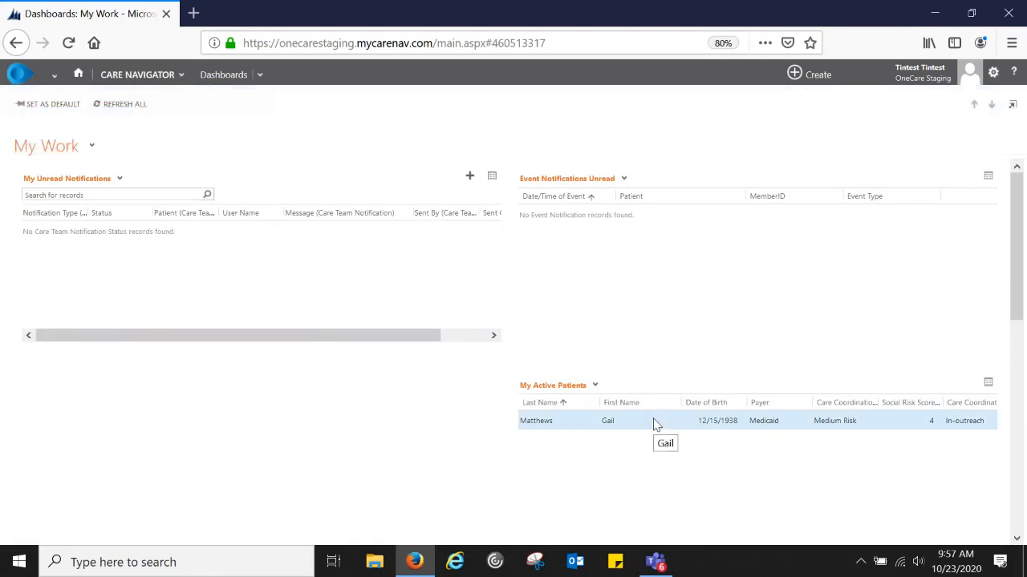
click(654, 423)
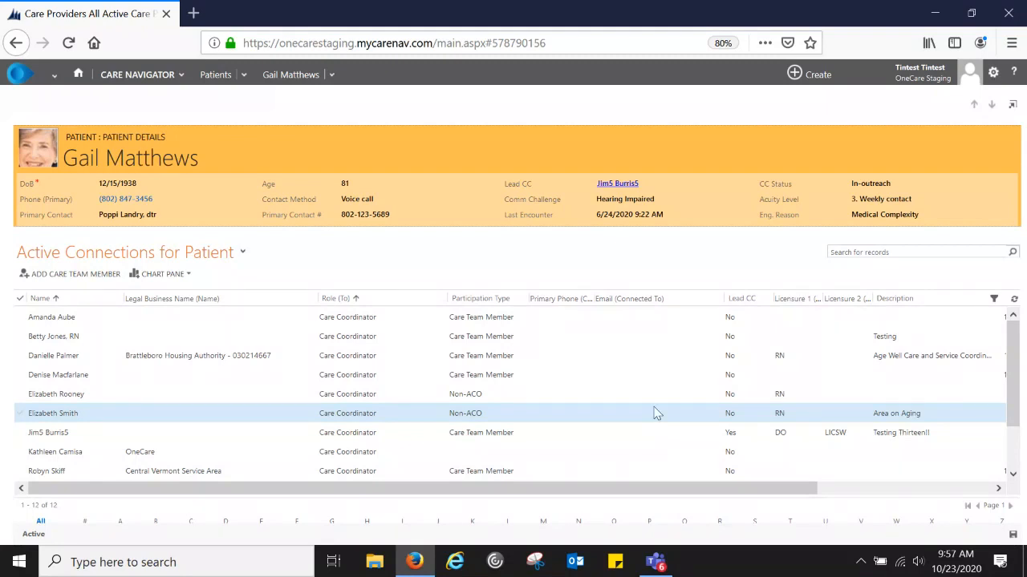
click(69, 275)
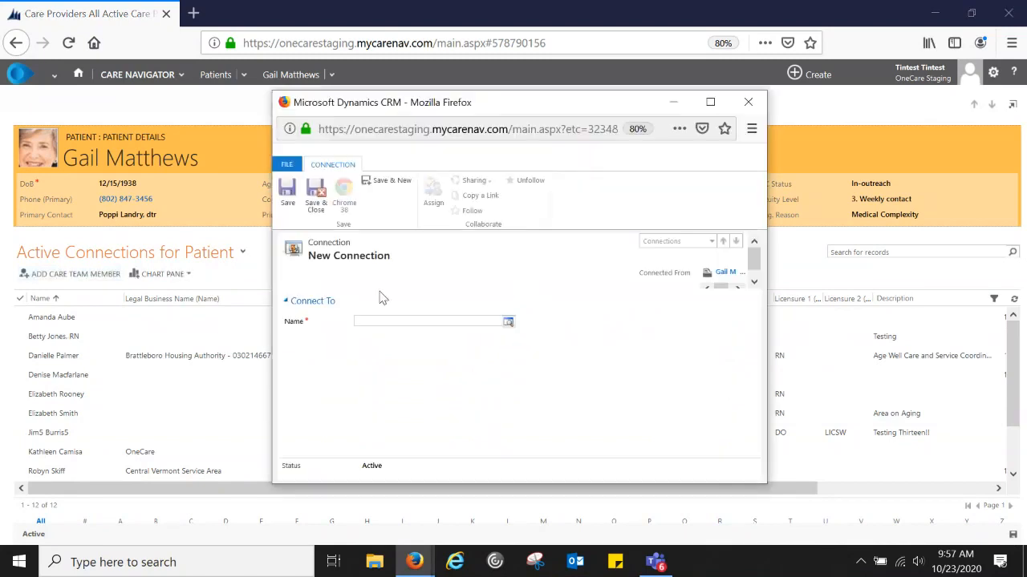
- Search All Active Care Providers for the provider's first name, which returns 0 records
click(508, 322)
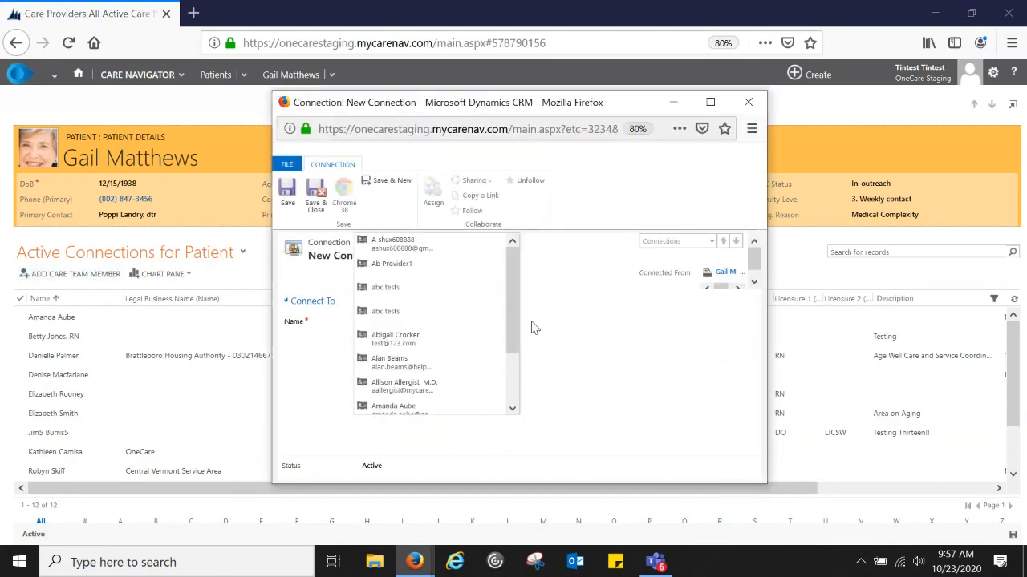
click(534, 337)
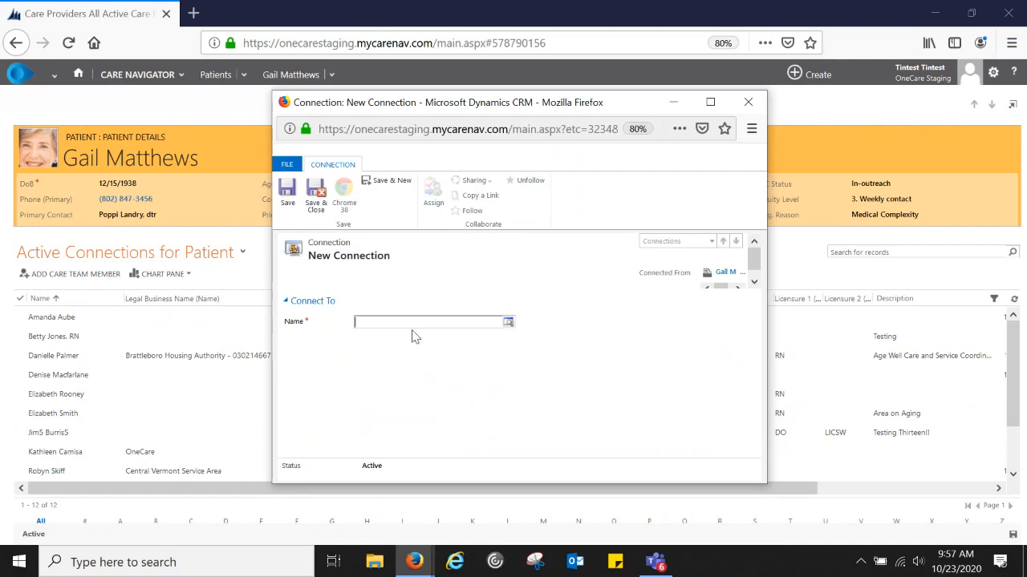
text(kara)
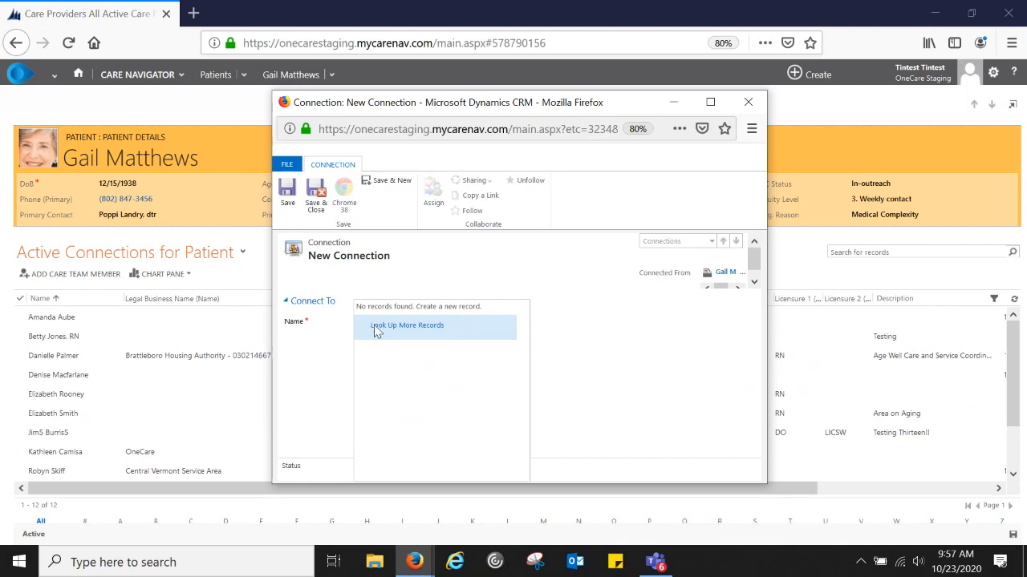
click(376, 330)
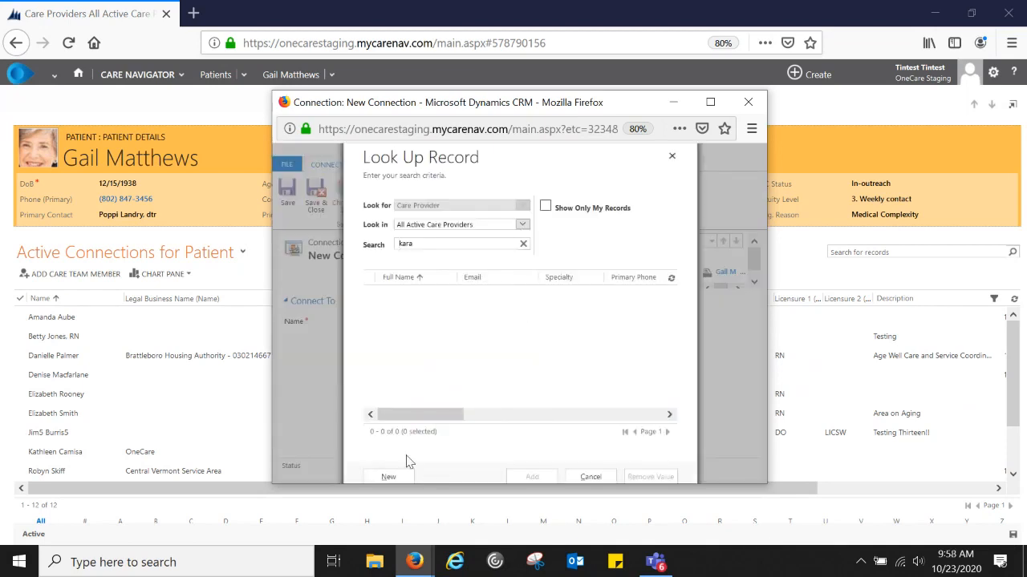
- Attempt a new care provider record from the lookup and dismiss the Bad Request error
click(388, 476)
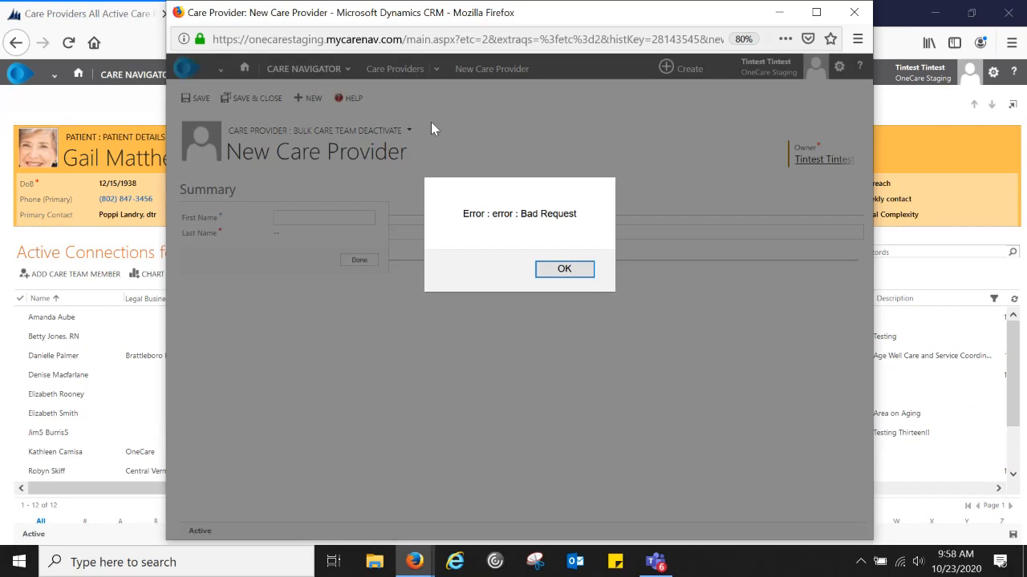
key(Return)
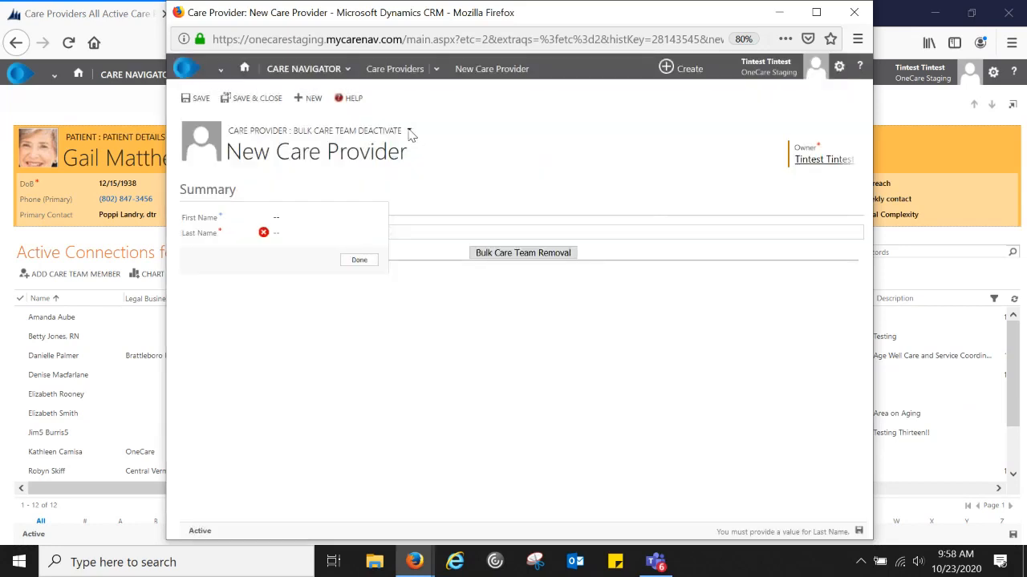
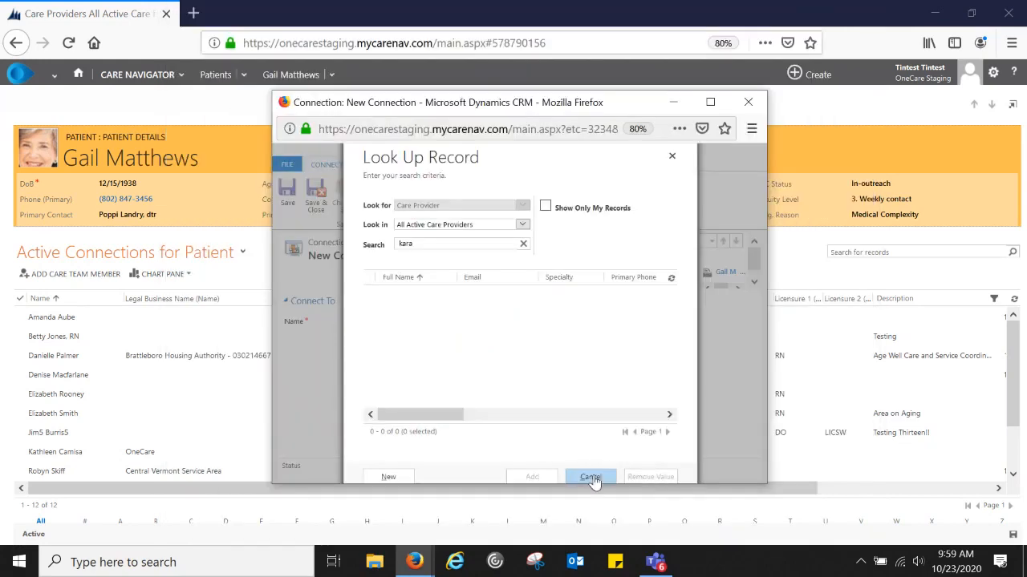
- Discard the unfinished new connection and return to the patient's Active Connections list
click(591, 479)
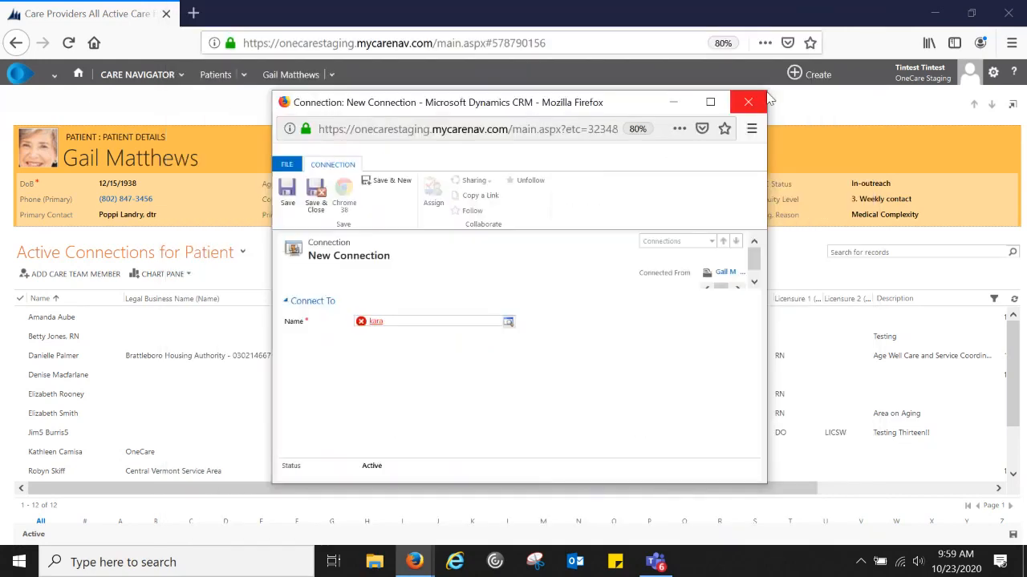
click(747, 101)
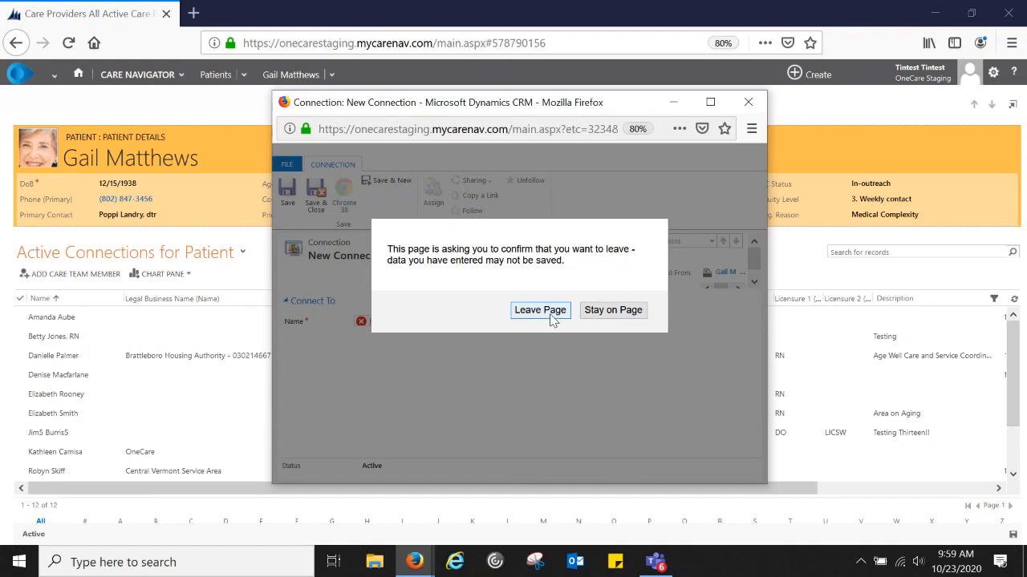
click(540, 310)
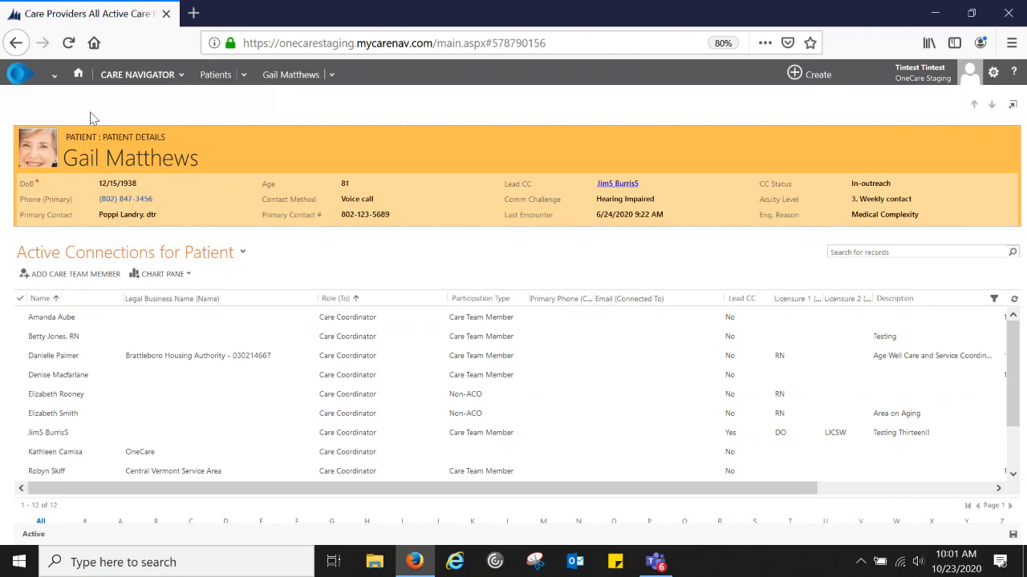
- Go to the My Work dashboard and bring up the Care Navigator area tiles
click(79, 75)
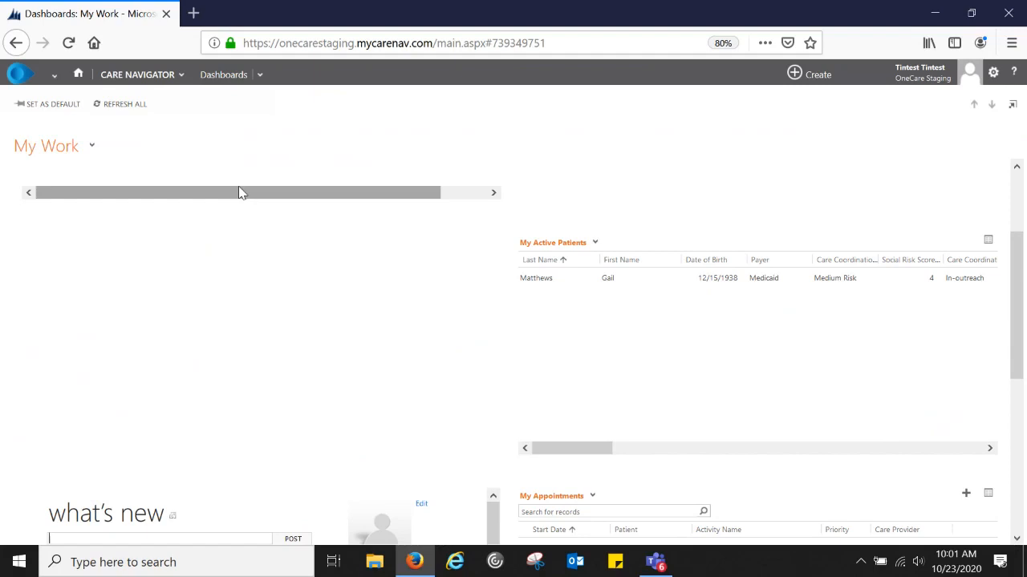
click(140, 77)
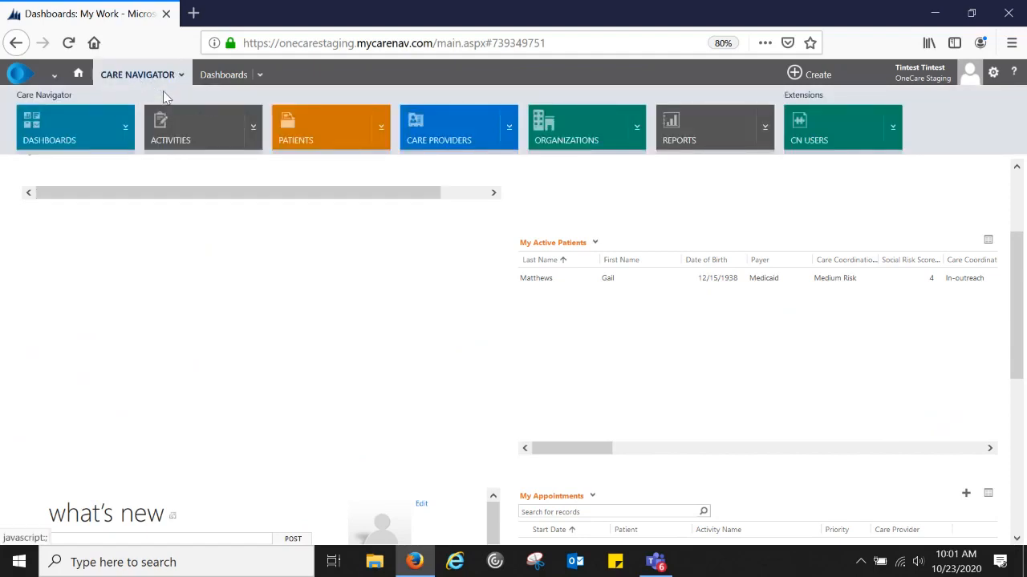
- Open the Patients list and switch it to the Inactive Patients view
click(316, 137)
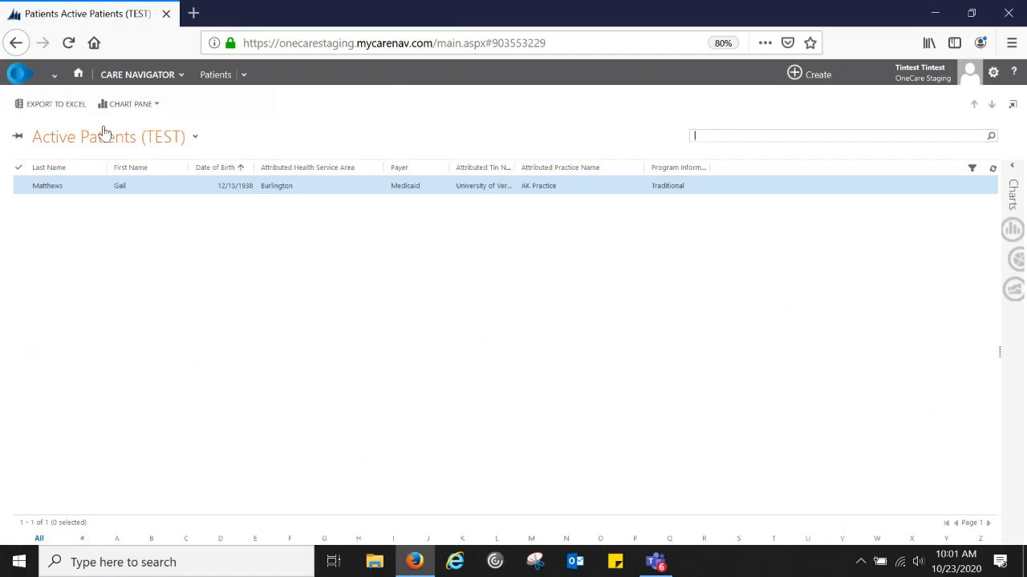
click(193, 140)
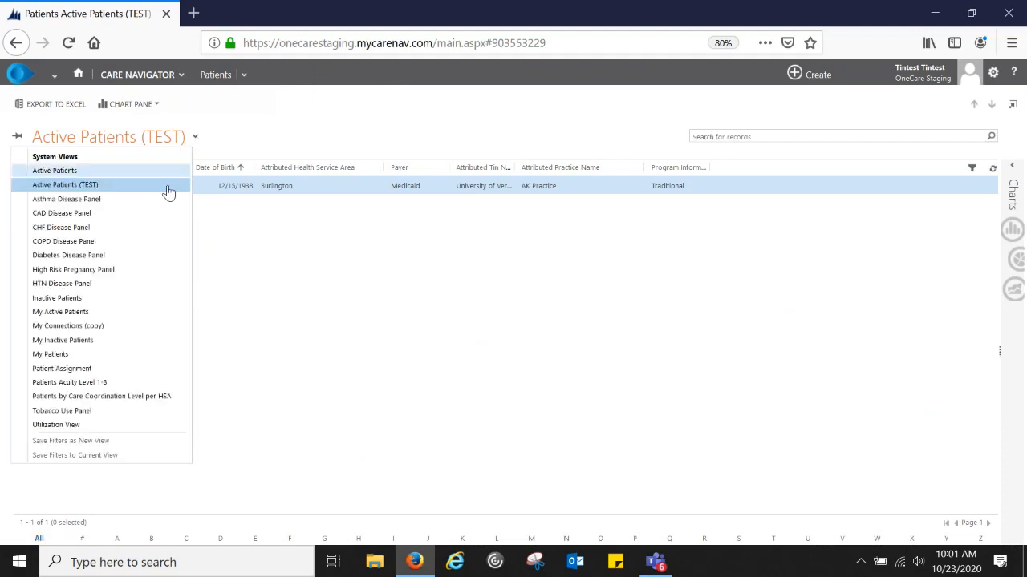
click(81, 300)
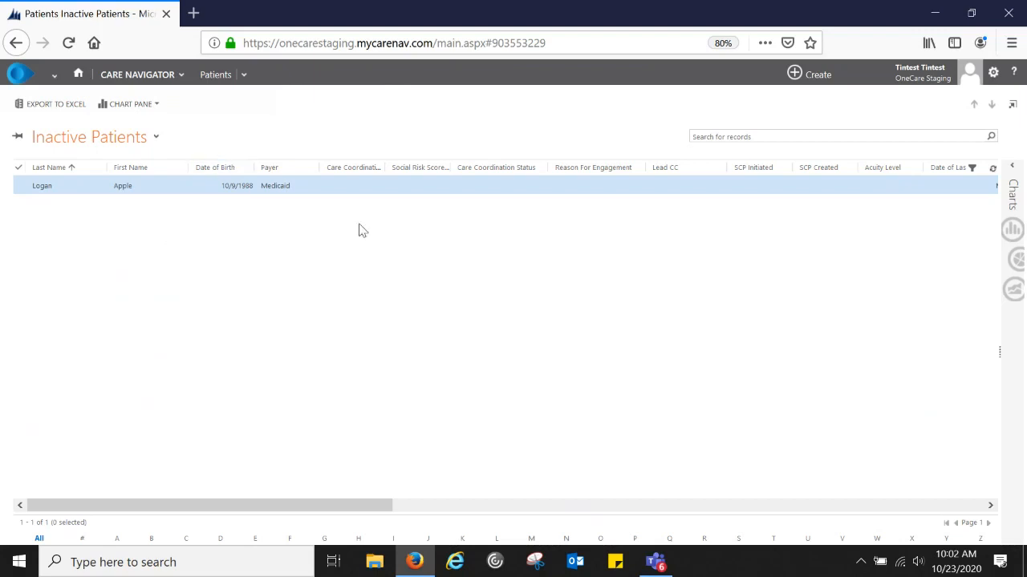
- Turn on column filtering and filter Last Name with a Contains condition on the patient's last name
click(973, 170)
click(96, 168)
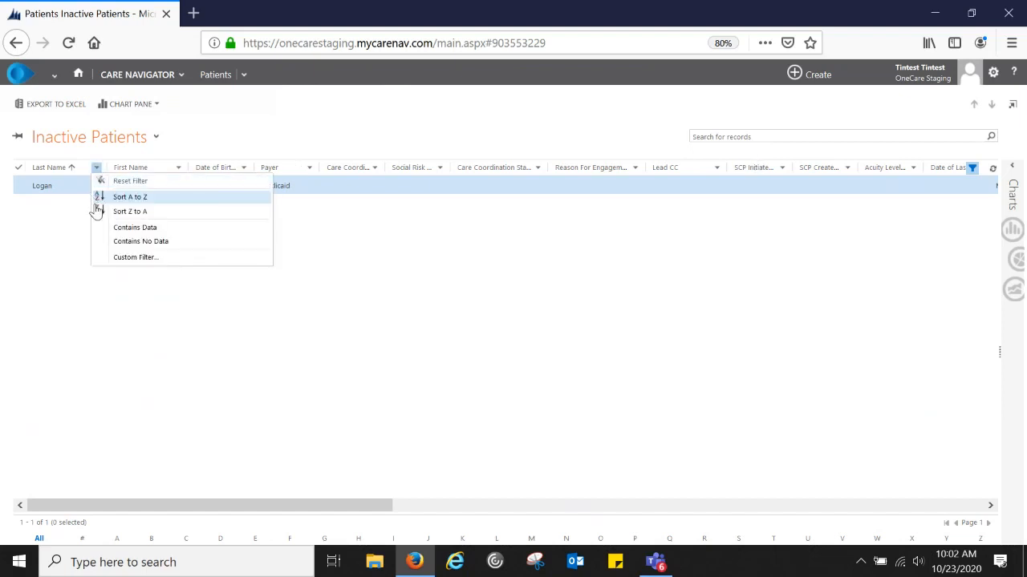
click(133, 257)
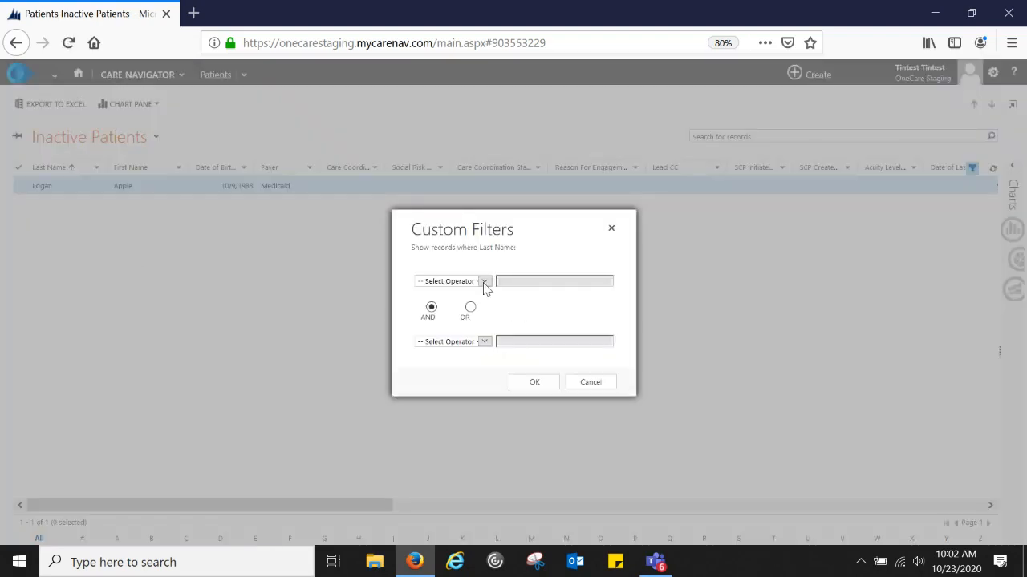
click(484, 282)
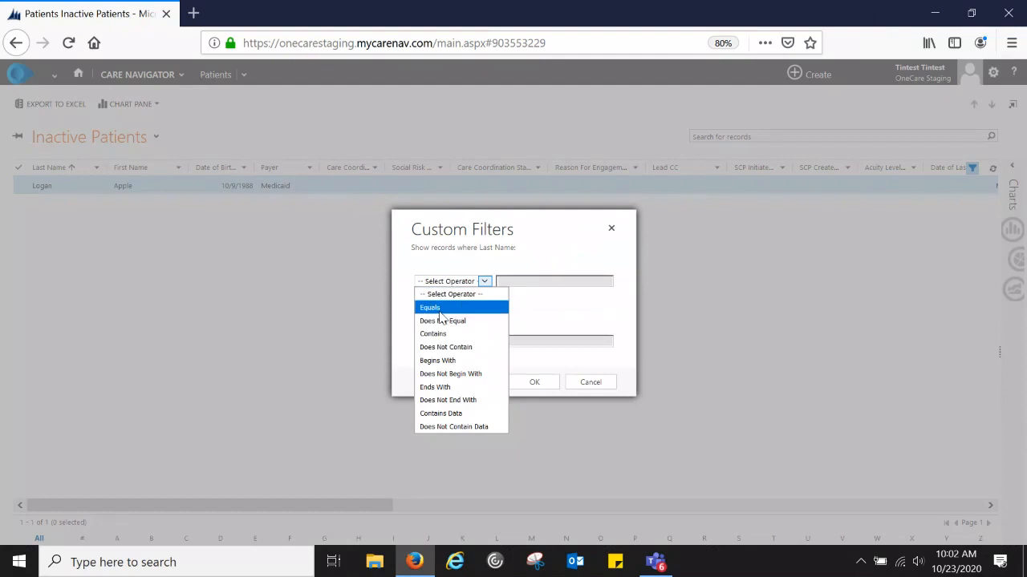
click(441, 340)
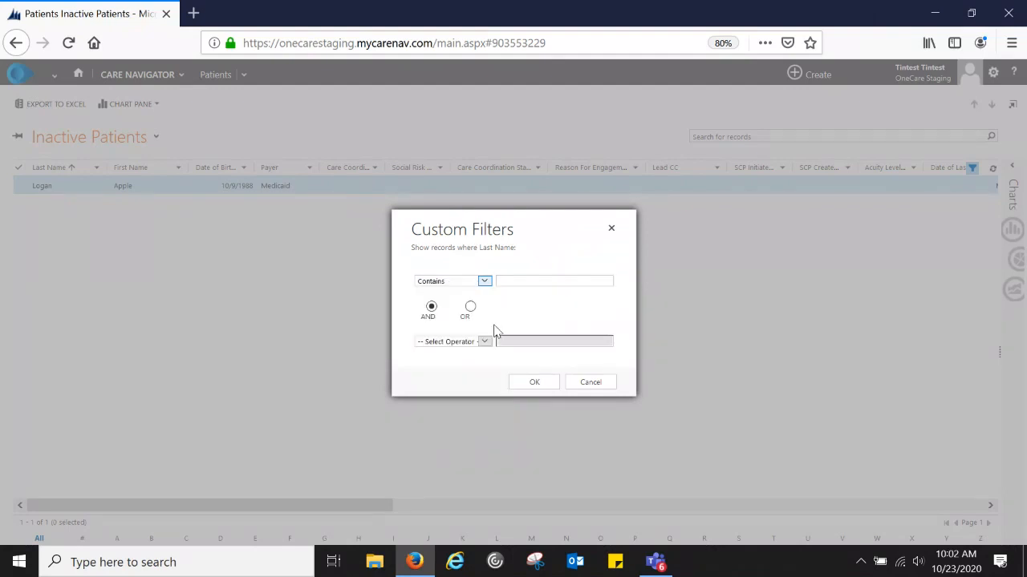
click(524, 280)
text(Logan)
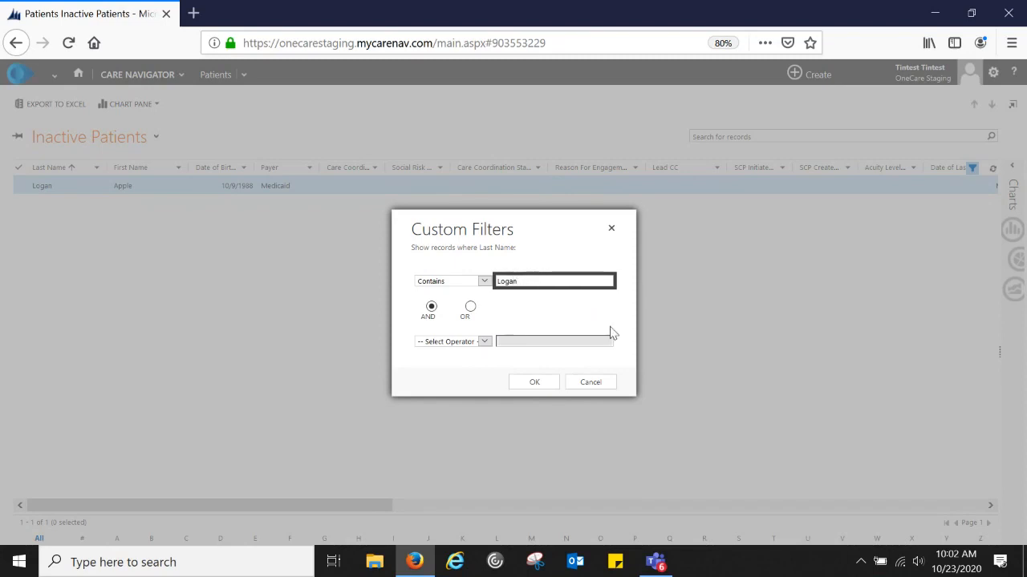
click(534, 383)
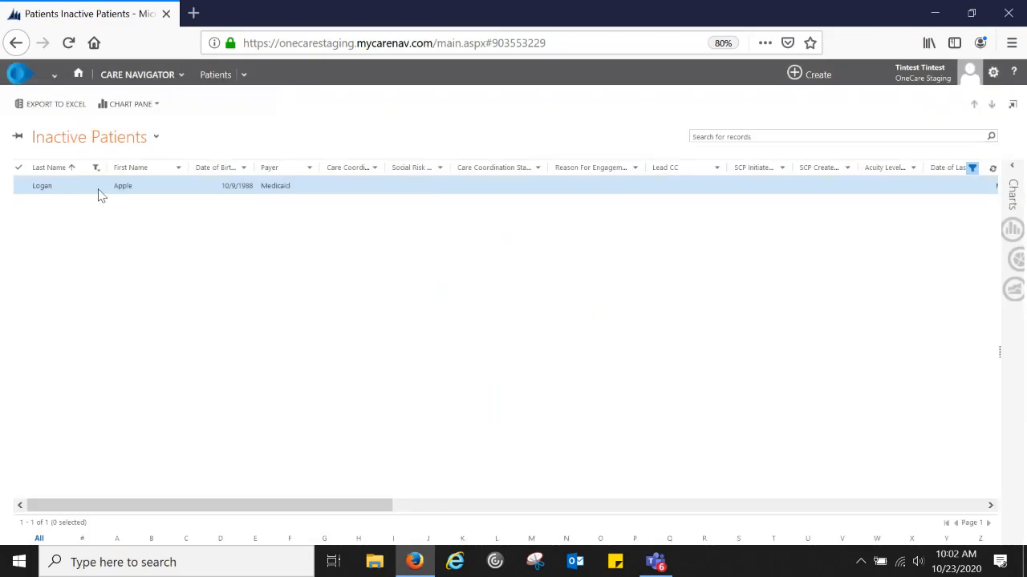
- Add a Contains filter on First Name with part of the patient's first name
click(178, 169)
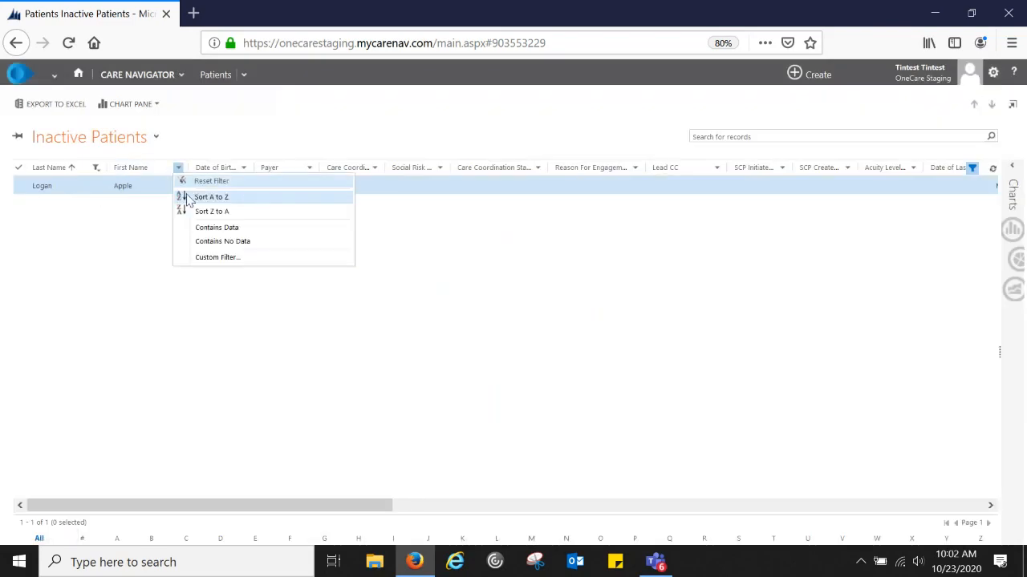
click(217, 259)
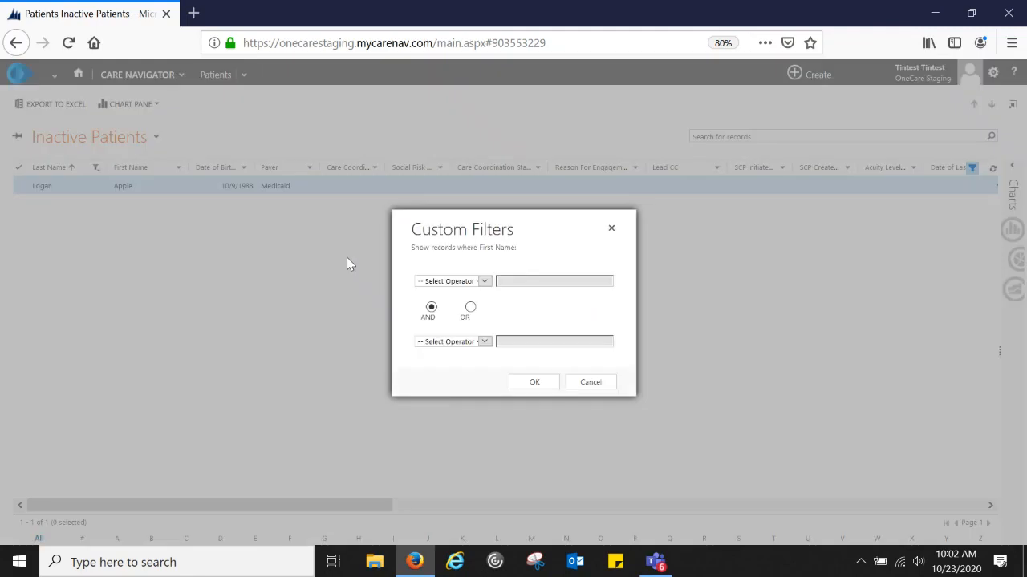
click(470, 281)
click(438, 332)
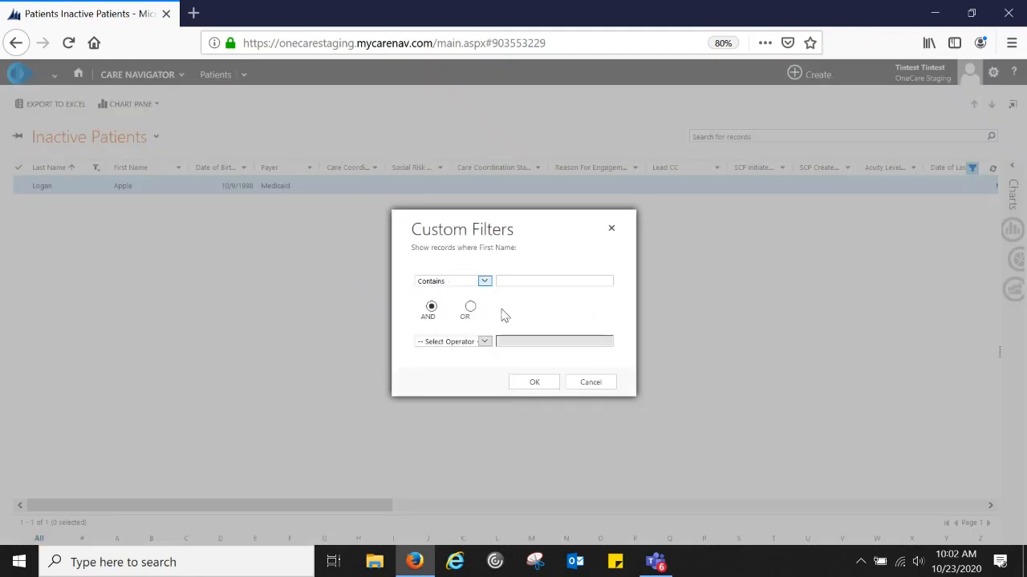
click(528, 281)
text(apple)
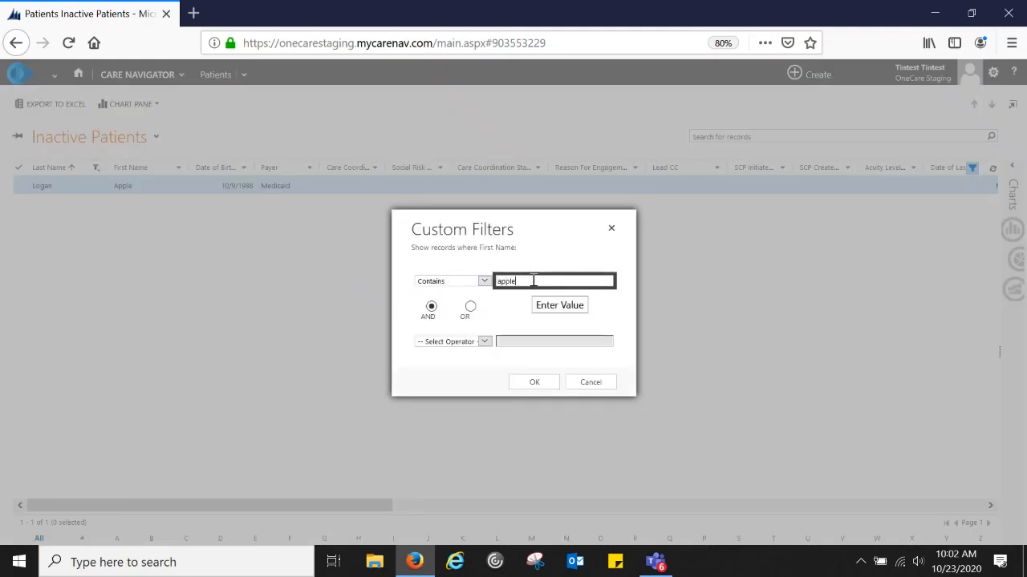
click(534, 382)
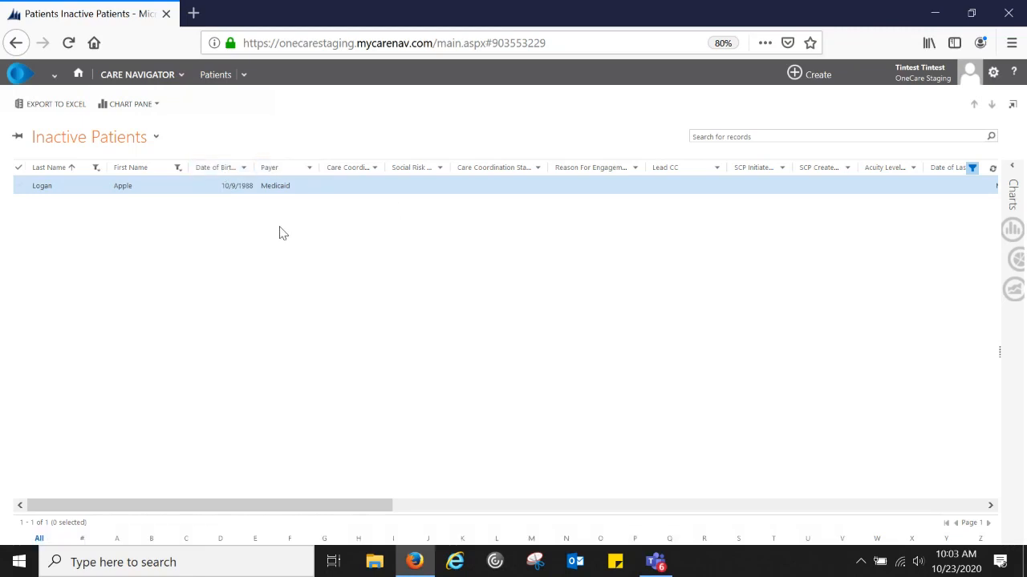
- Turn off the column filters and switch back to the Active Patients view
click(971, 170)
click(156, 137)
click(72, 167)
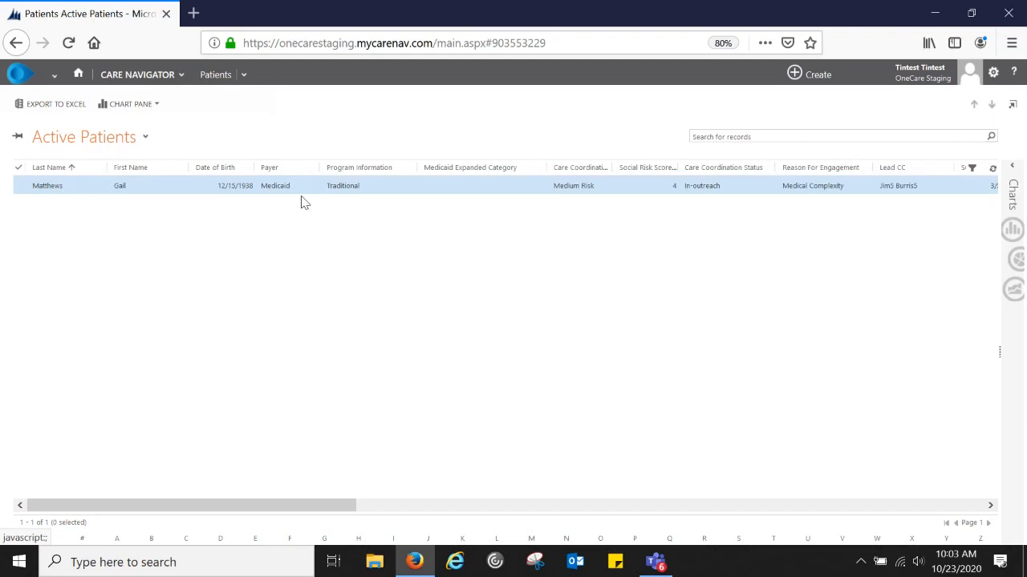
- Open the patient's record, expand Care Plan, and start a new task from All Goals
double_click(207, 191)
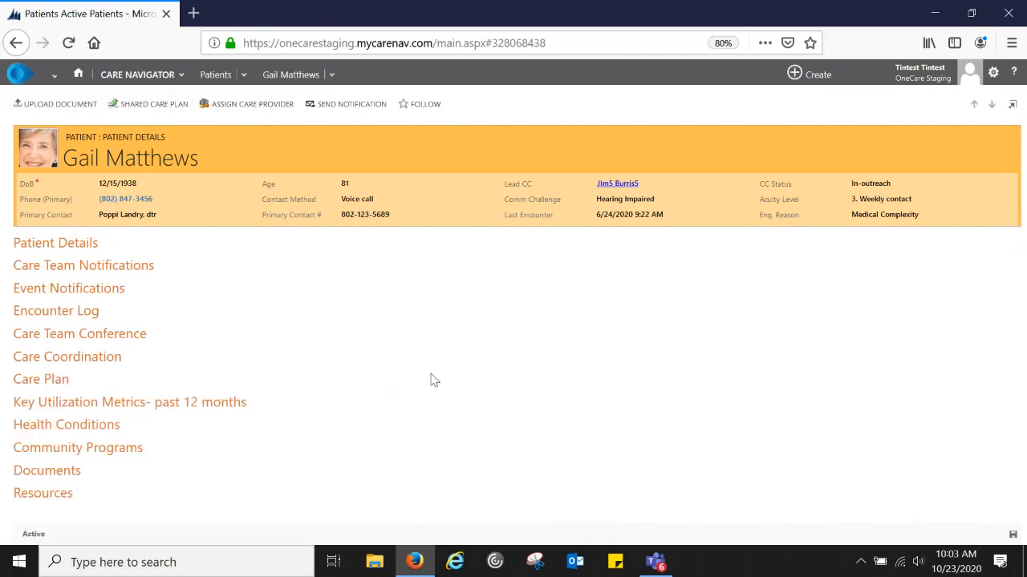
click(36, 380)
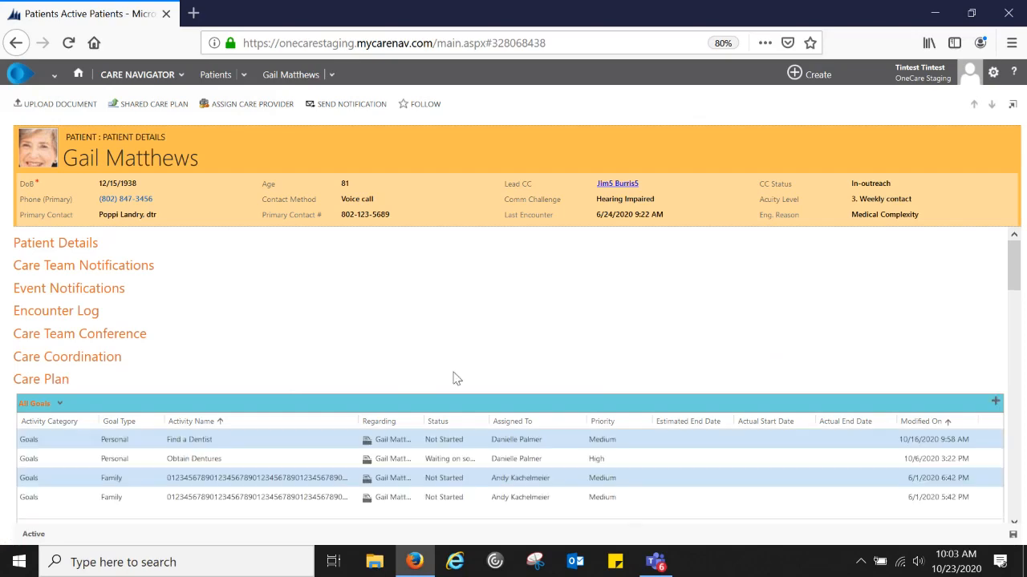
scroll(390, 378, down, 3)
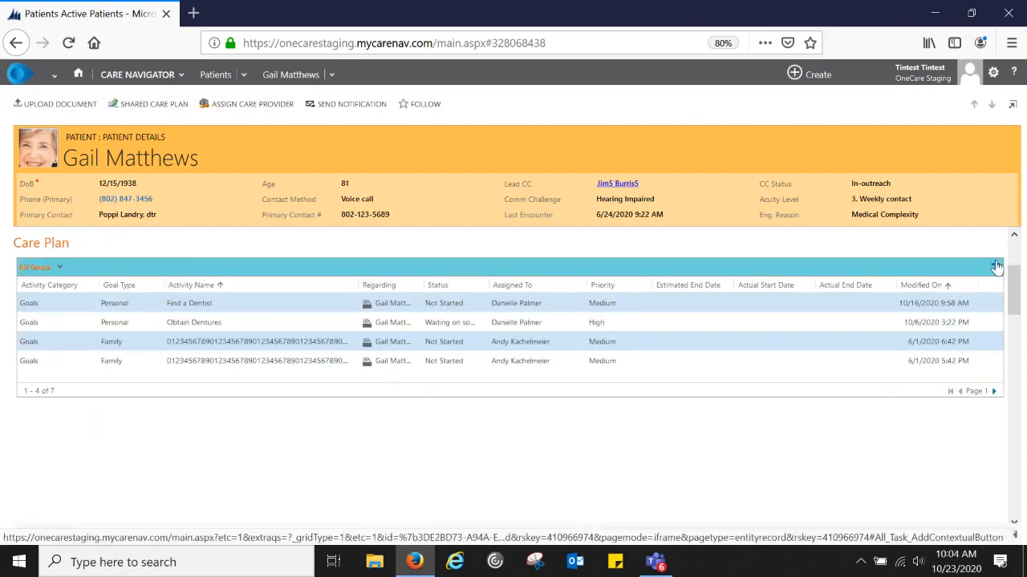
click(995, 266)
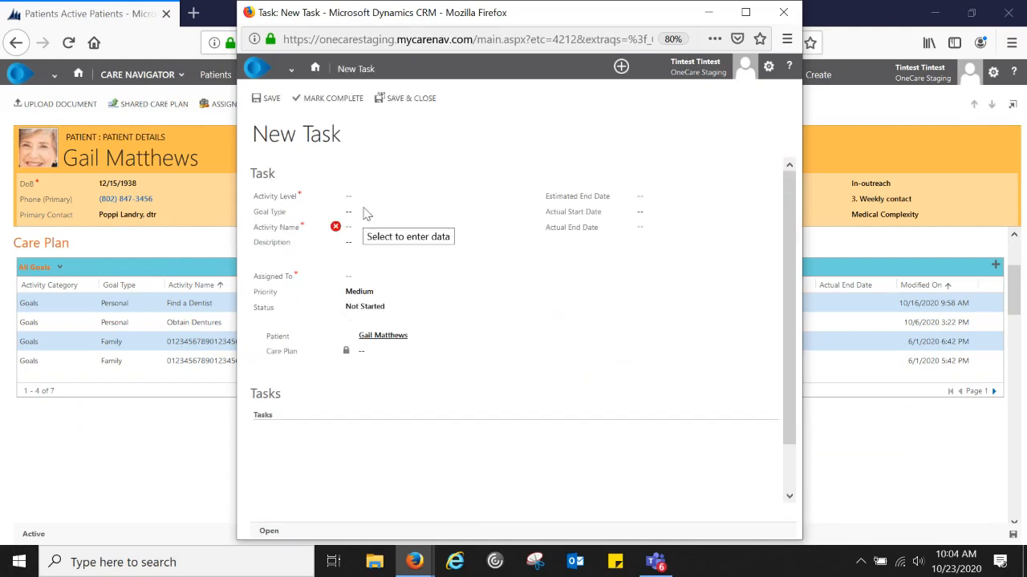
click(358, 197)
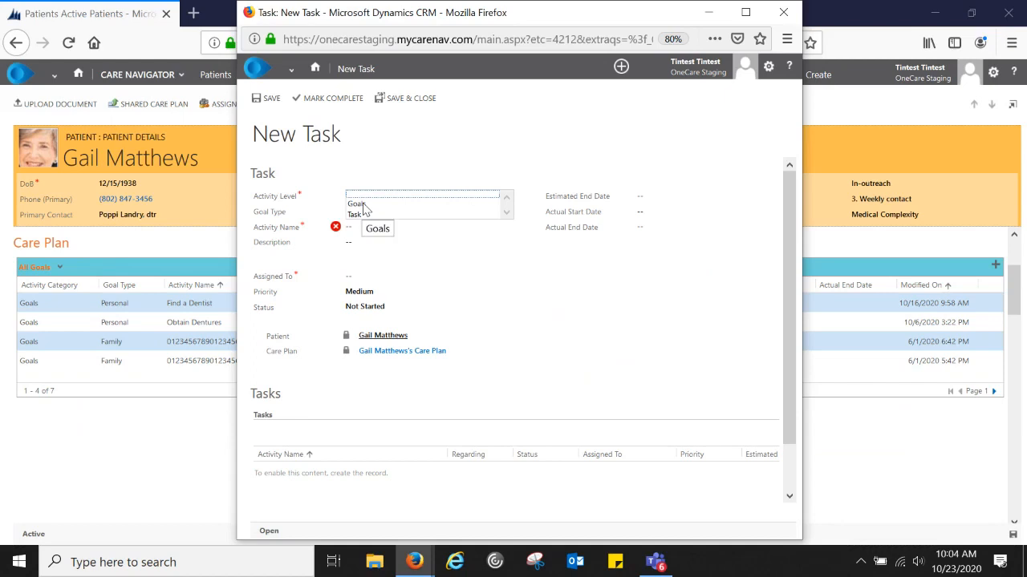
- Make the record a Goal with category Dental, type Personal, and activity name 'Find a Dentist'
click(362, 205)
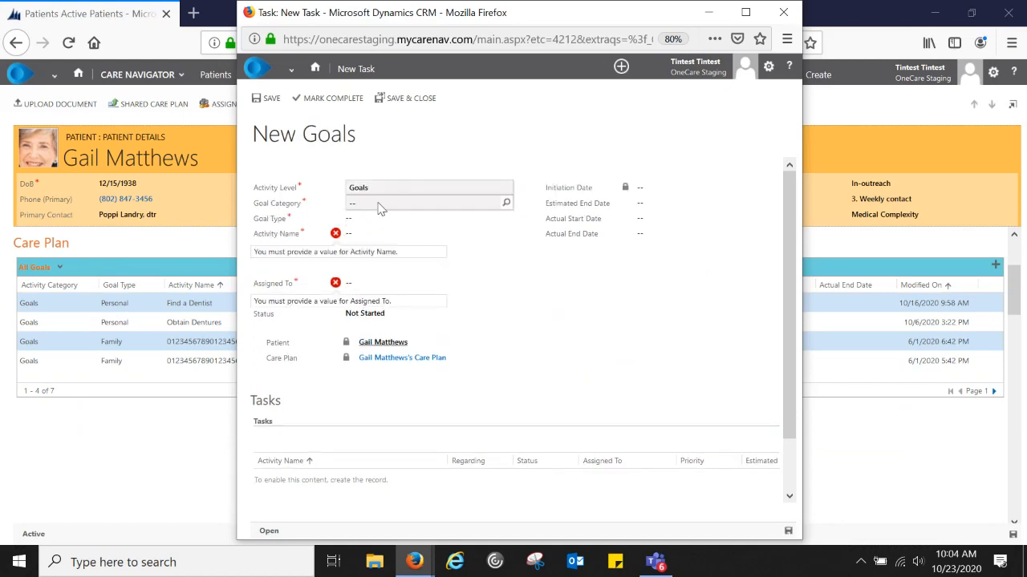
click(379, 203)
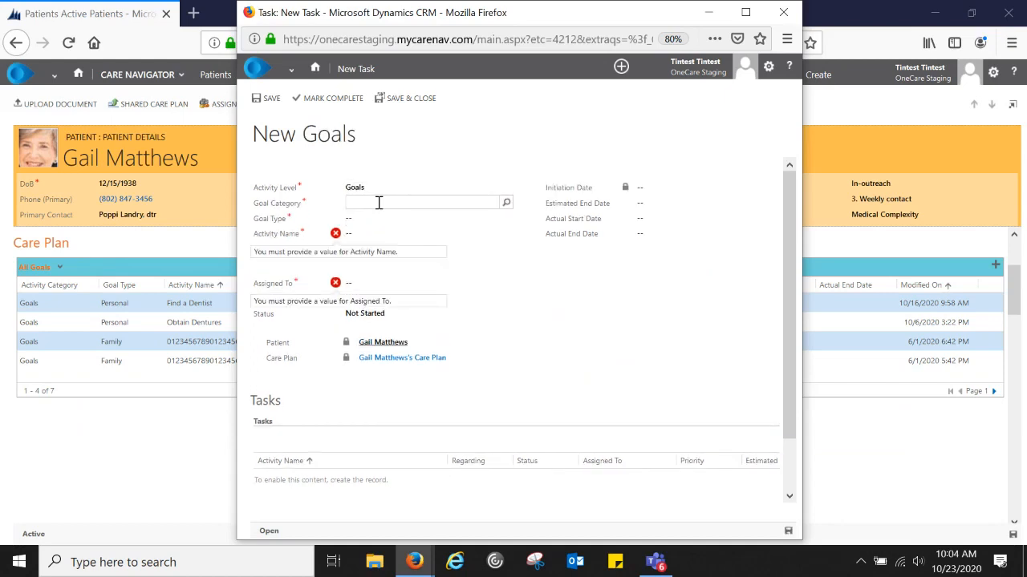
click(507, 203)
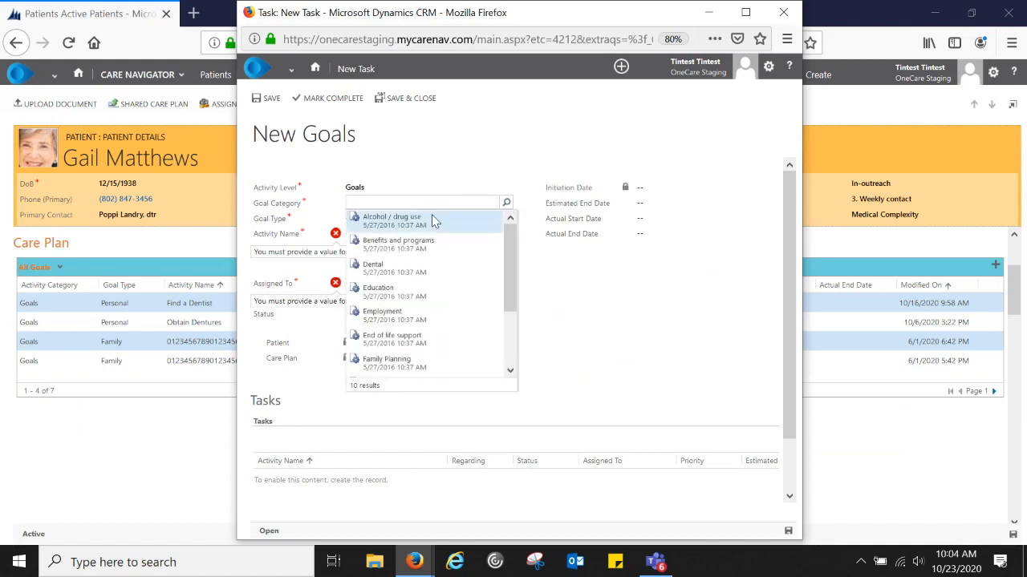
click(394, 271)
click(377, 221)
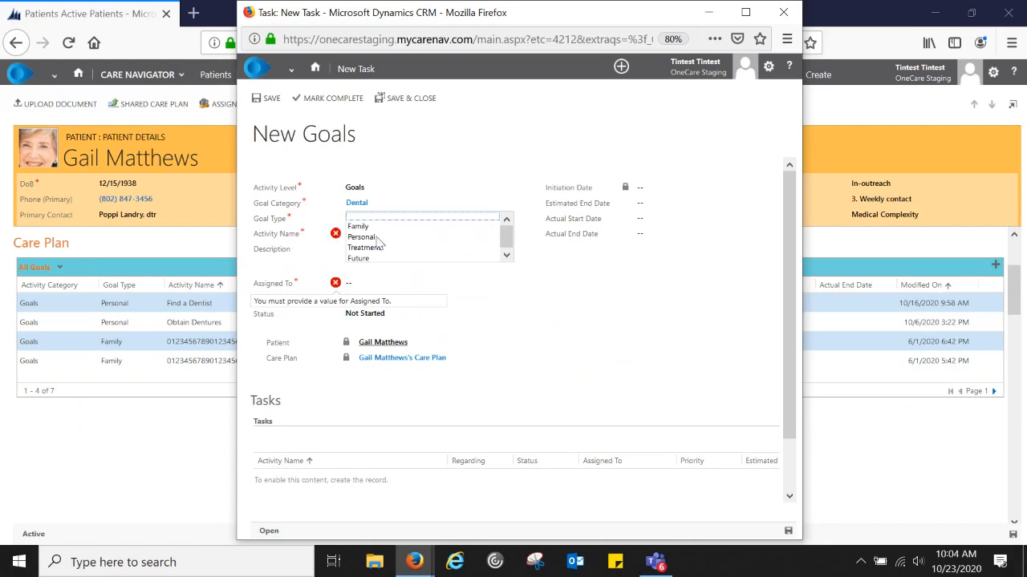
click(377, 237)
click(372, 233)
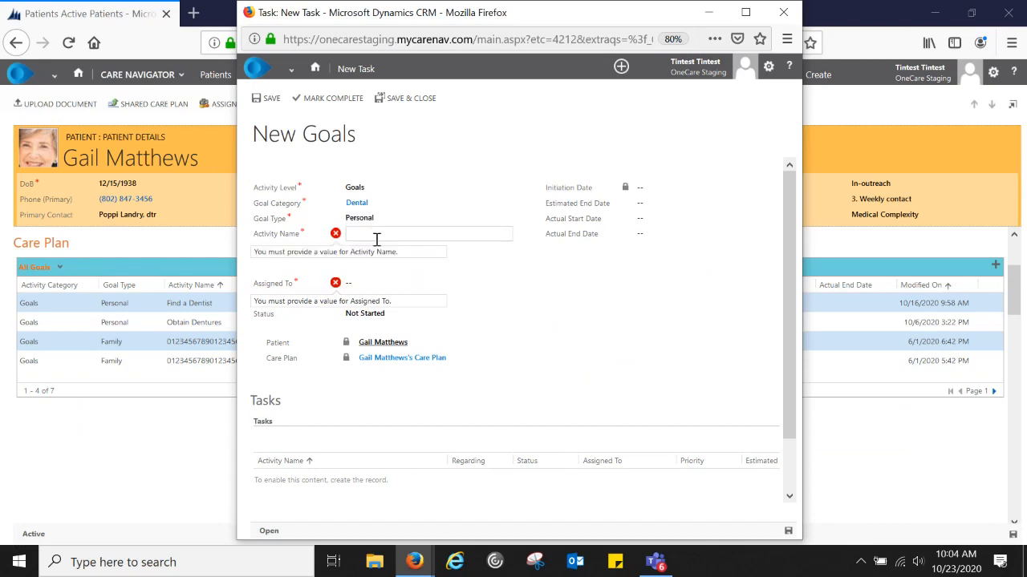
text(Find)
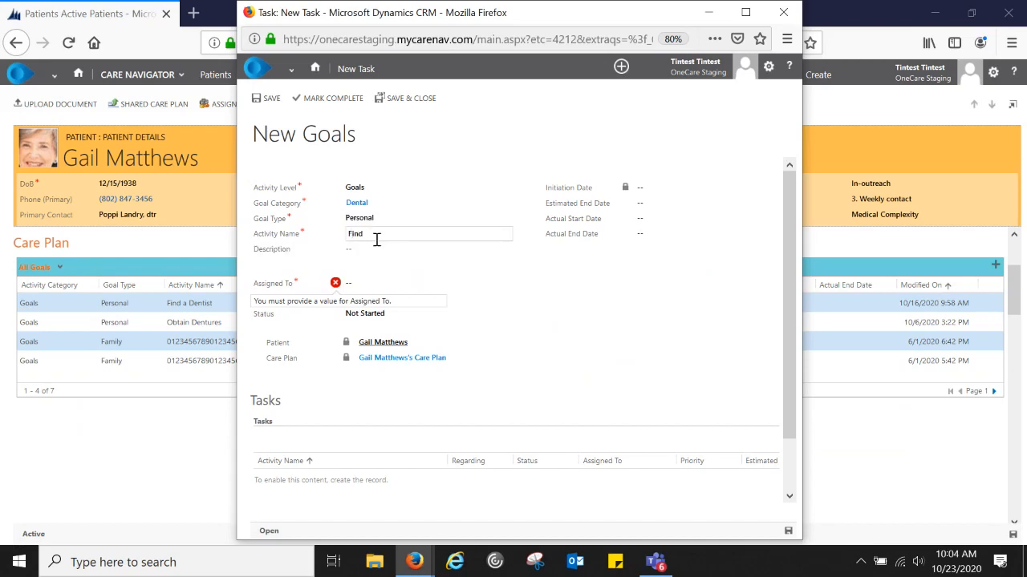
text( a Den)
text(tist)
- Leave the description blank, assign the goal to a staff member, and keep Medium priority and Not Started
click(502, 264)
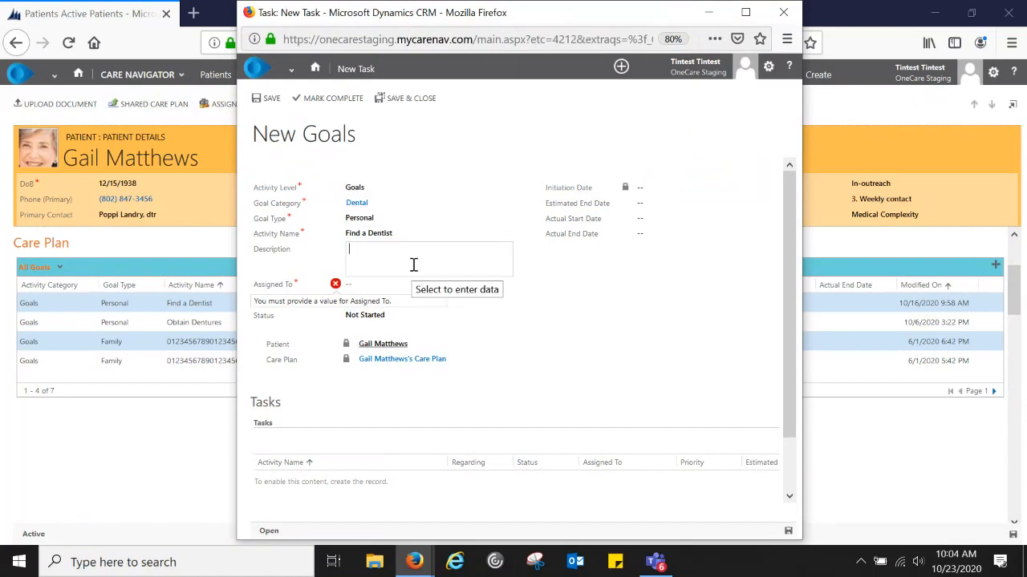
click(371, 285)
click(371, 288)
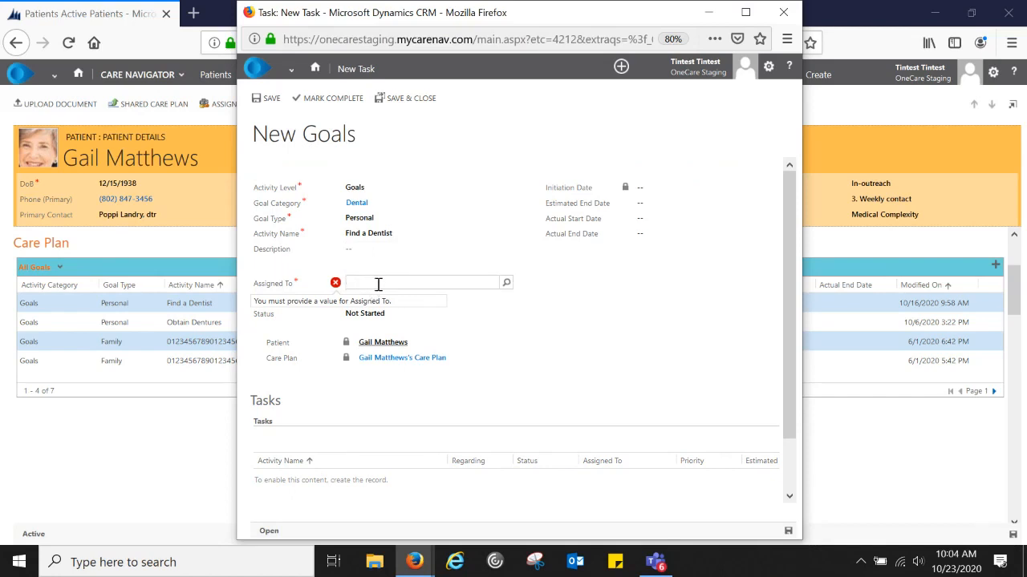
text(danielle)
click(438, 297)
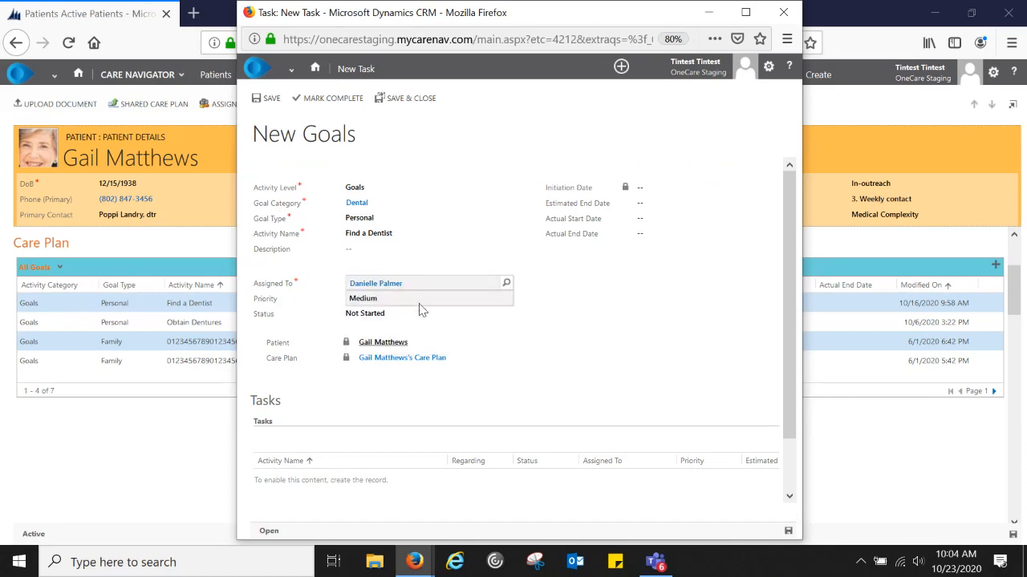
click(391, 304)
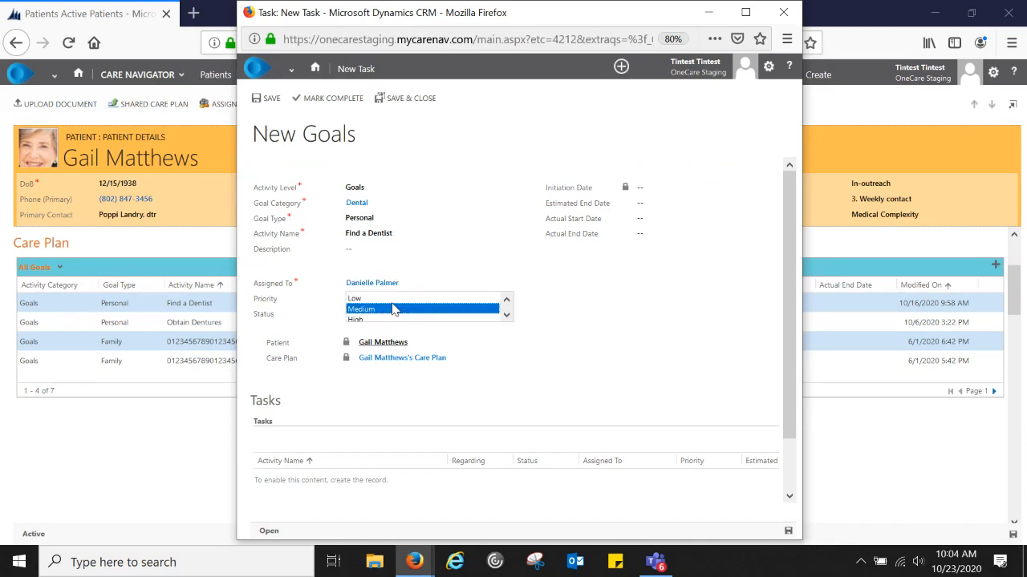
click(558, 321)
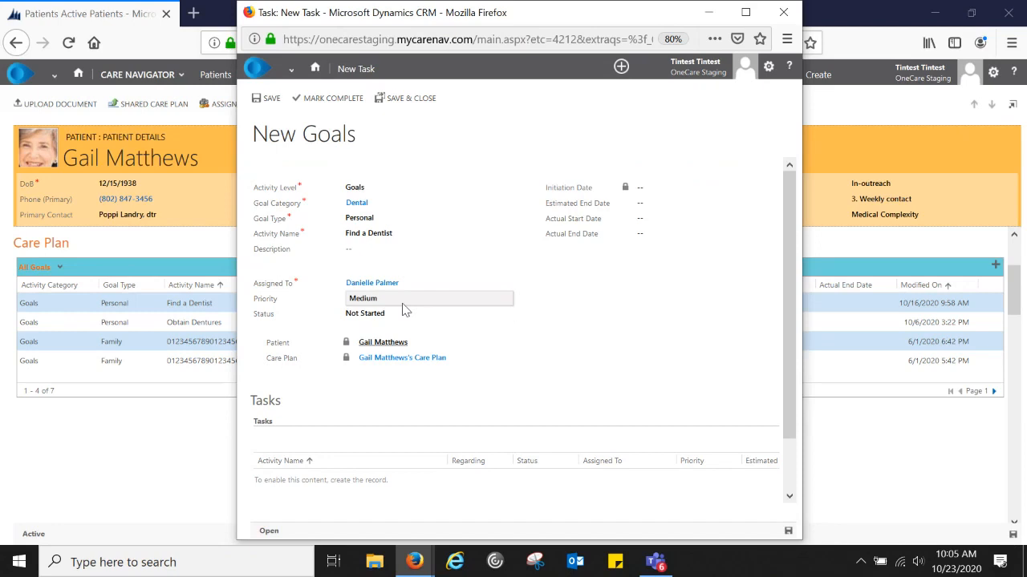
click(403, 322)
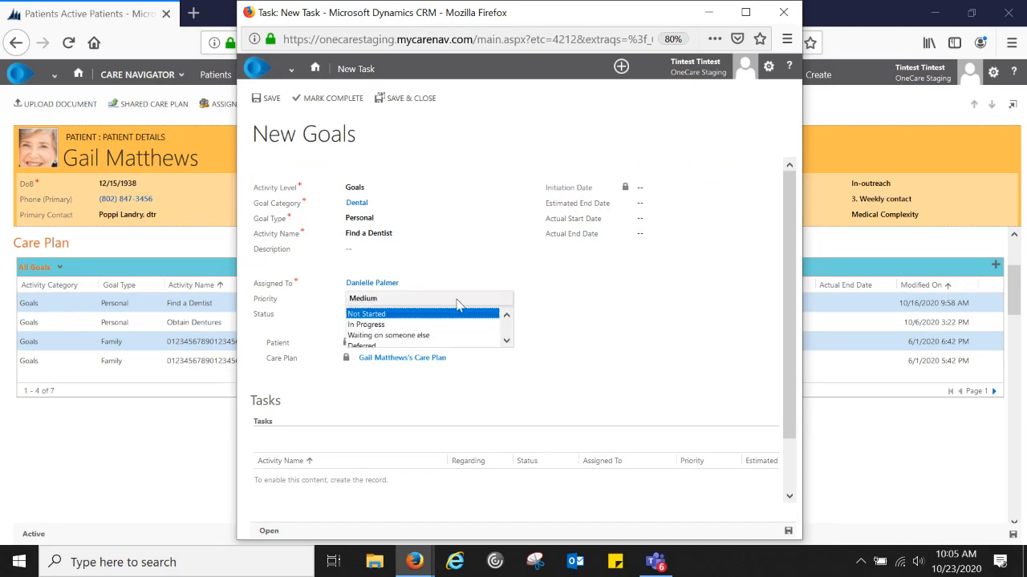
click(579, 321)
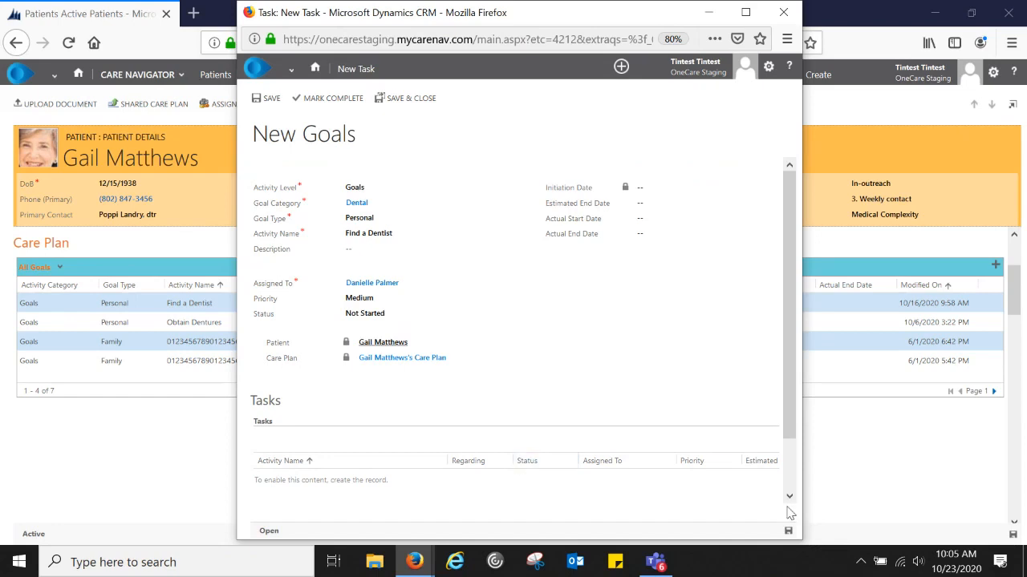
- Save the new Find a Dentist goal
click(270, 102)
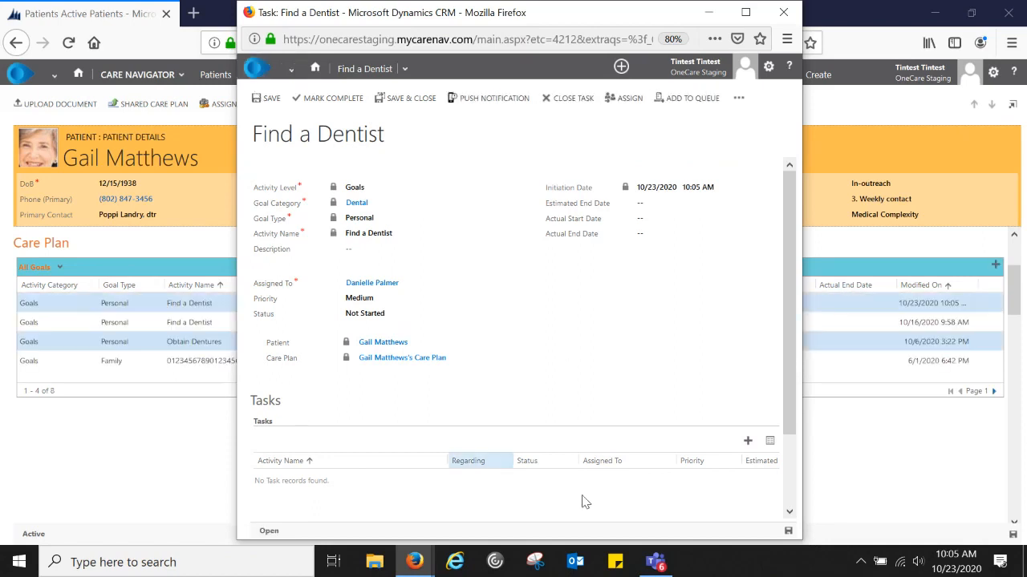
- Add a task 'Create a list of Dentists in the area that take Medicaid Insurance', assigned to a staff member, and save it
click(748, 442)
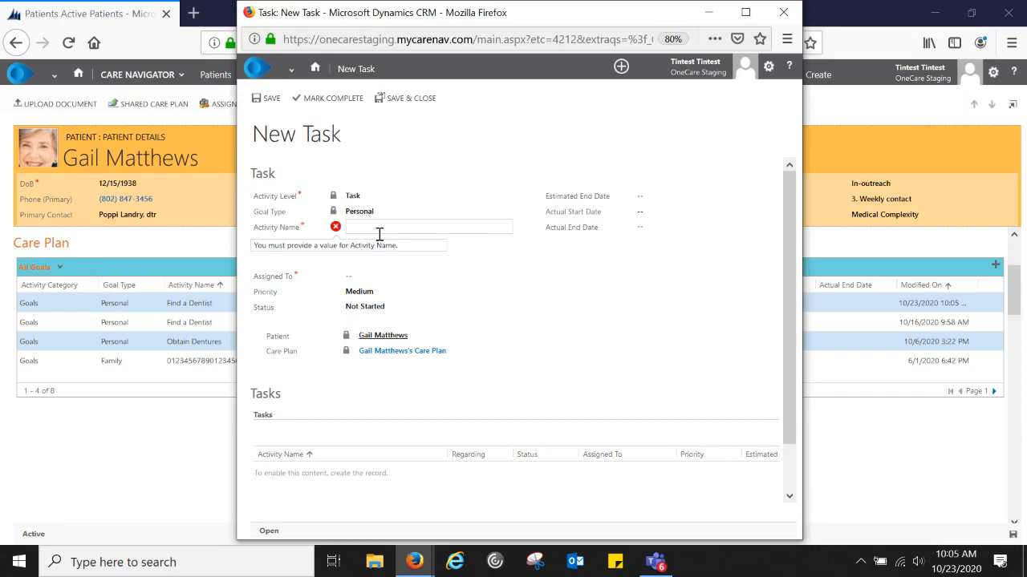
text(Create a list of )
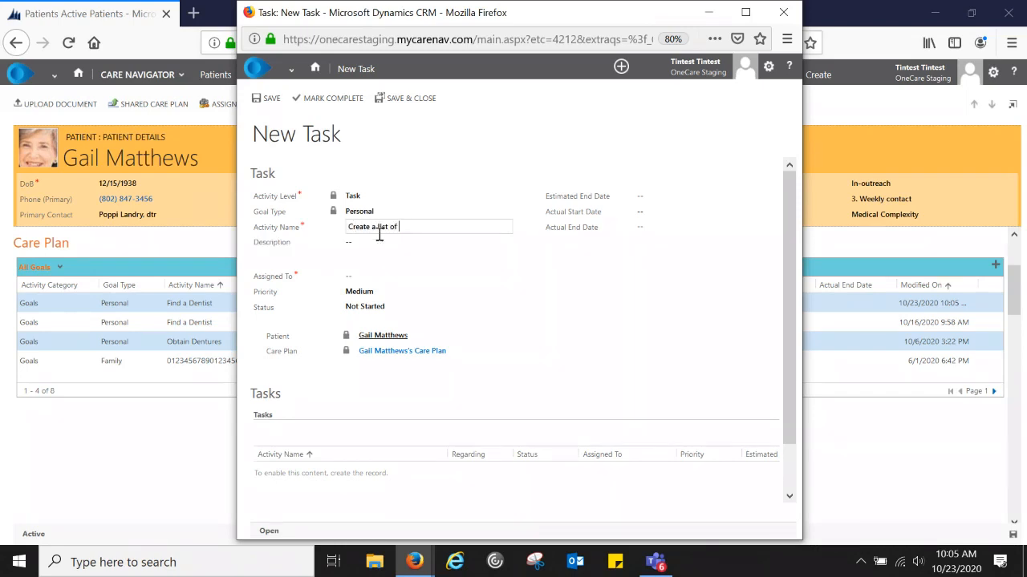
text(Dentists in the area that take Medicaid Insurance)
key(Tab)
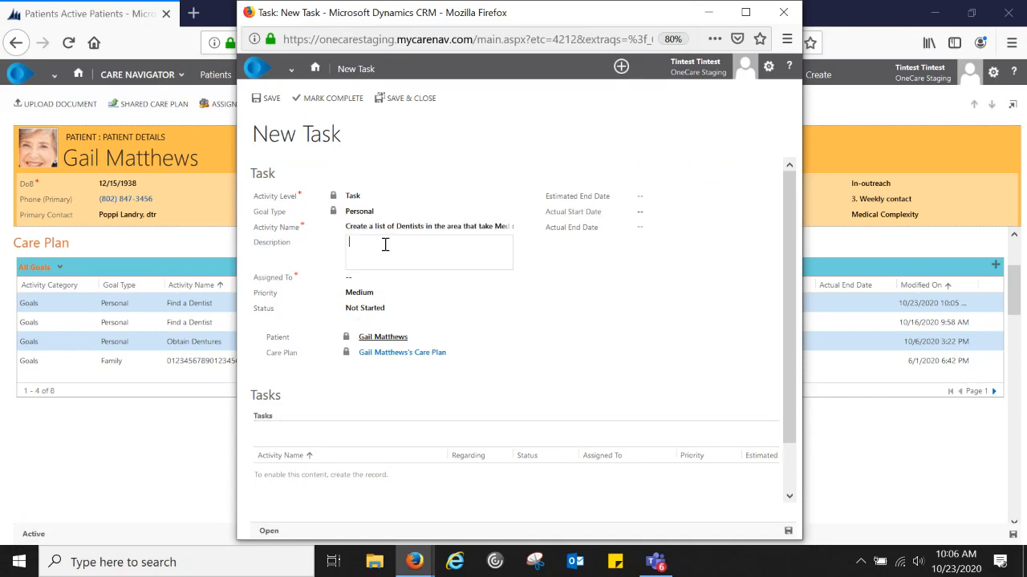
key(Tab)
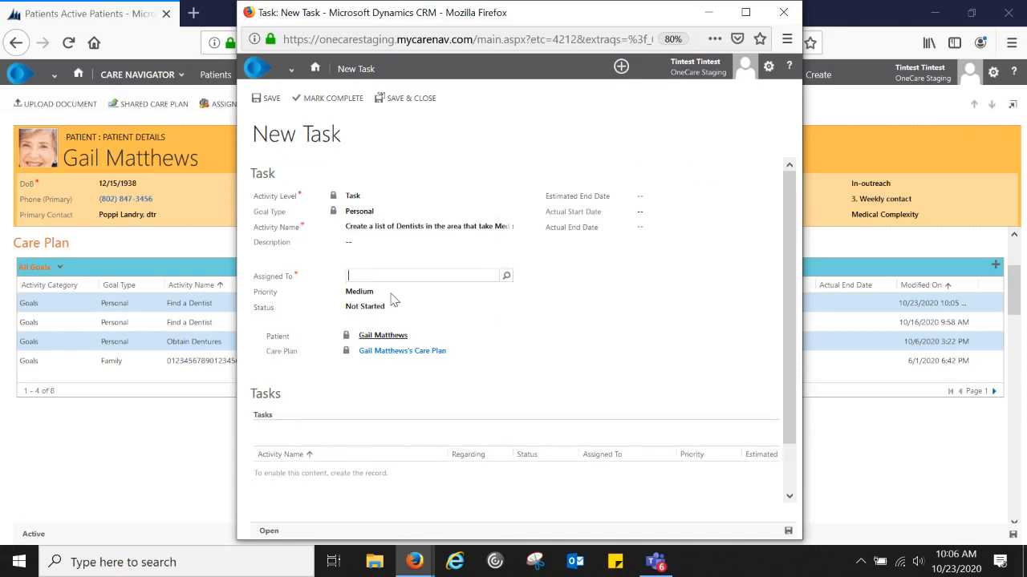
text(danielle)
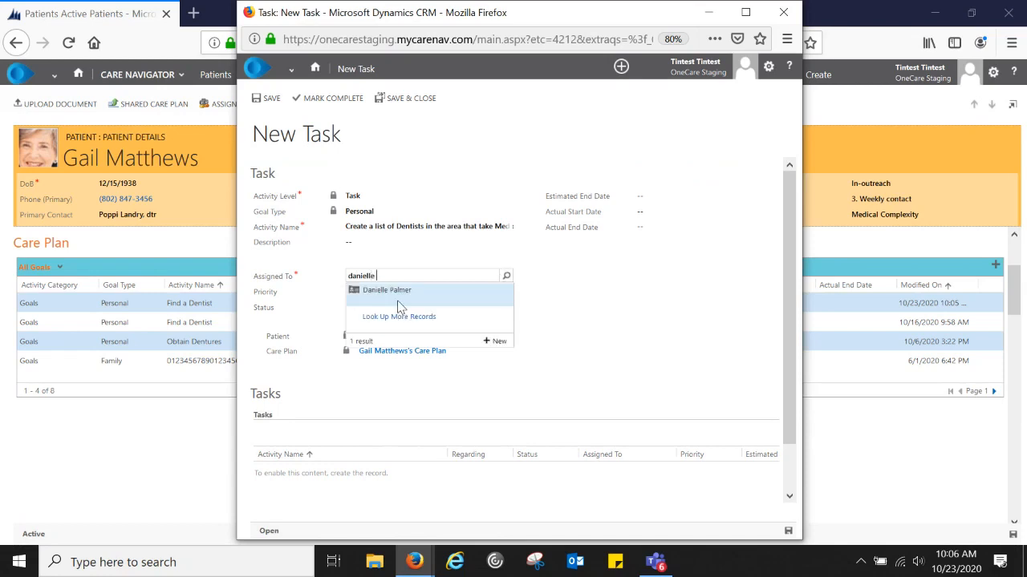
click(398, 300)
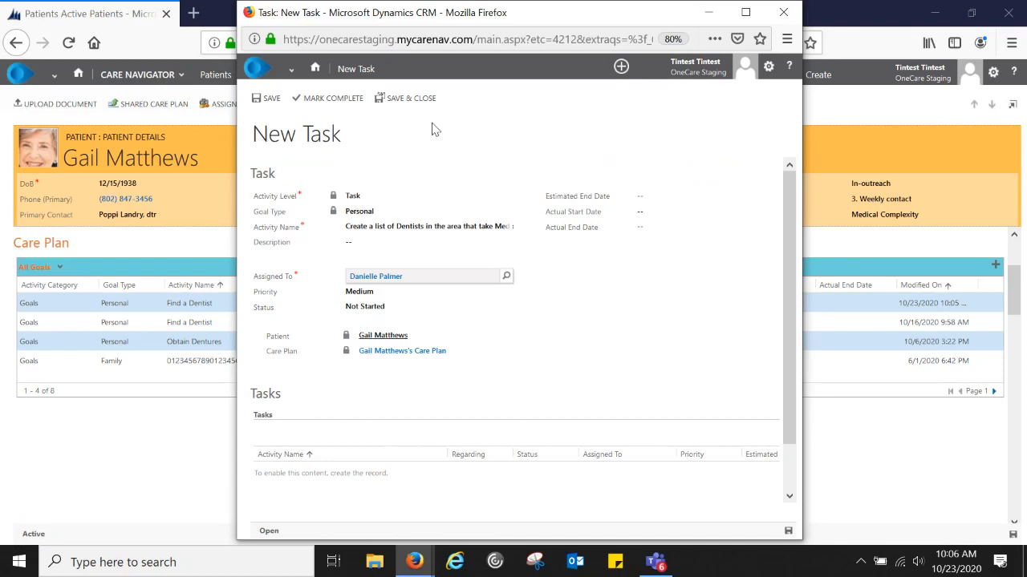
click(413, 99)
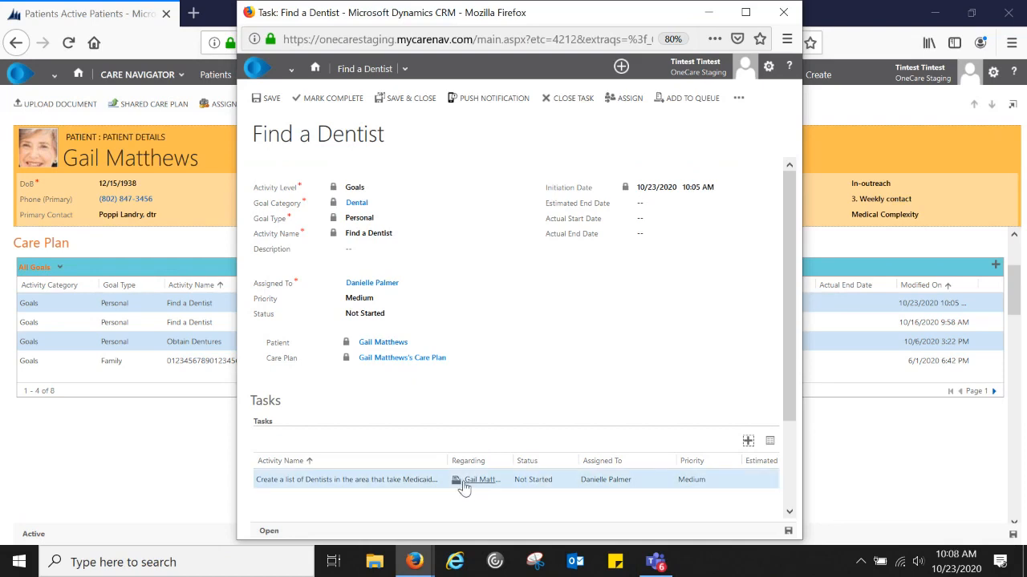
- Add a task 'Call to schedule an appointment and arrange transportation', assigned to a staff member, and save it
click(748, 442)
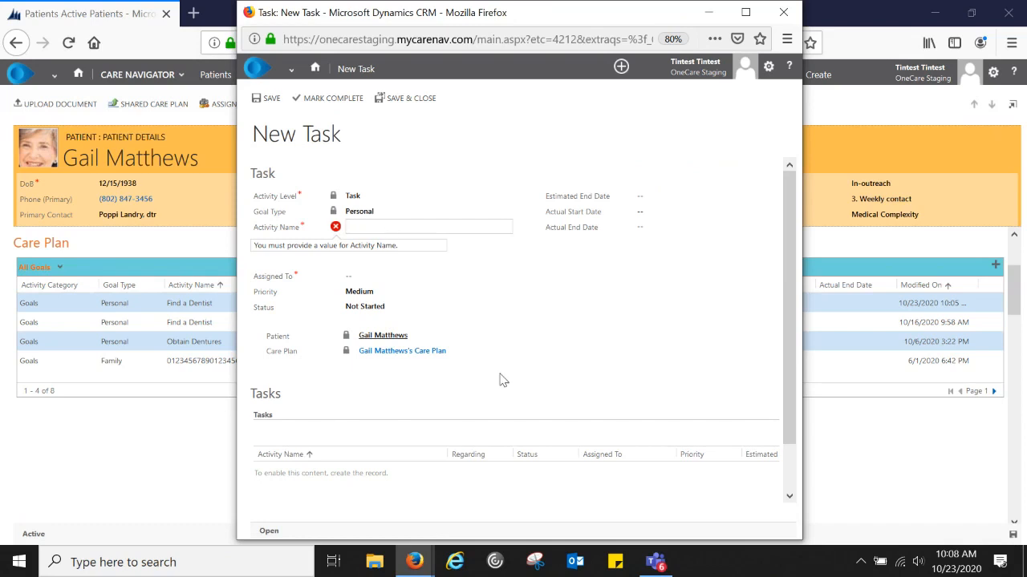
text(Call tos)
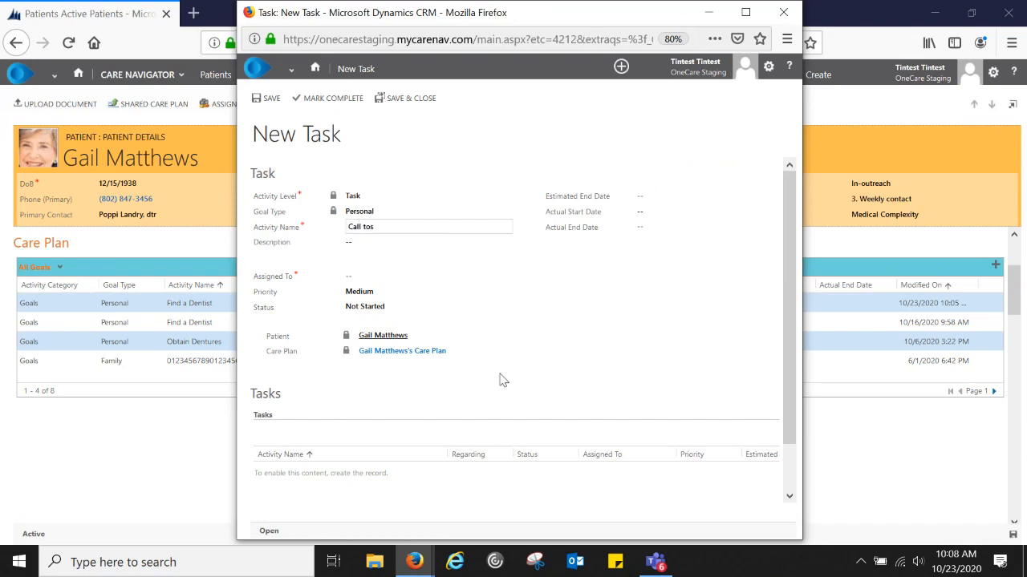
text(chedule an appointment and arrang)
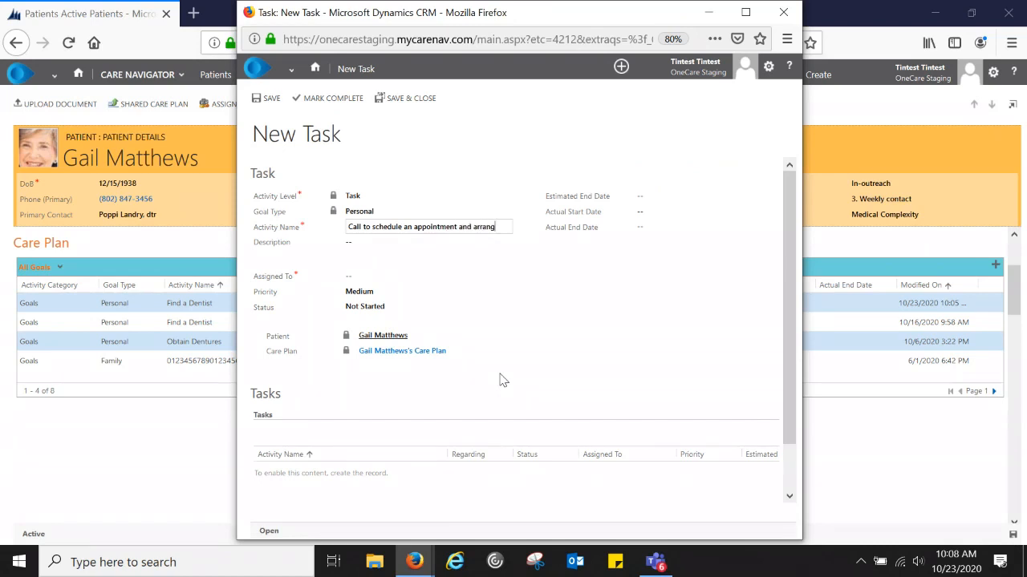
text(e transportation)
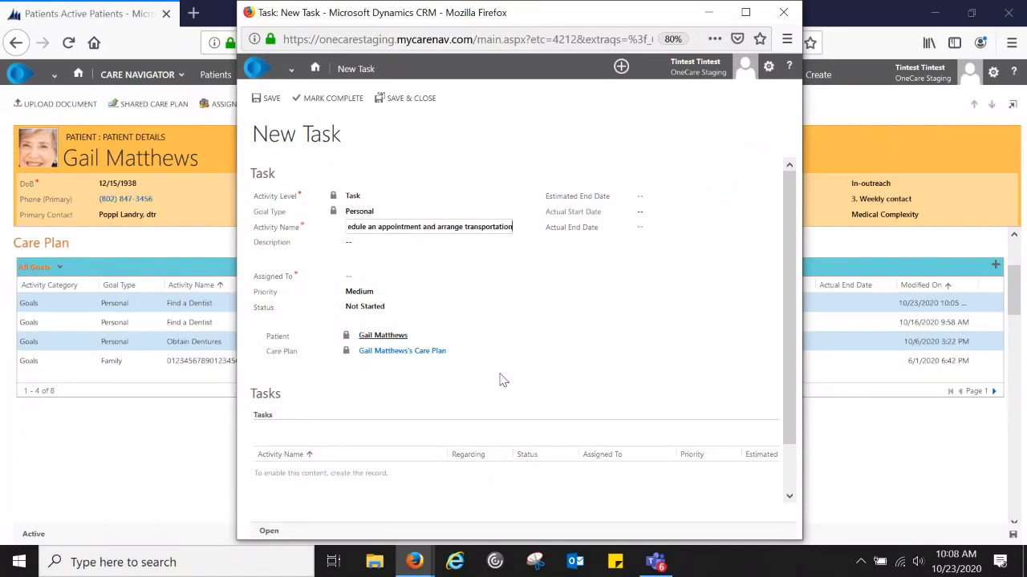
key(Tab)
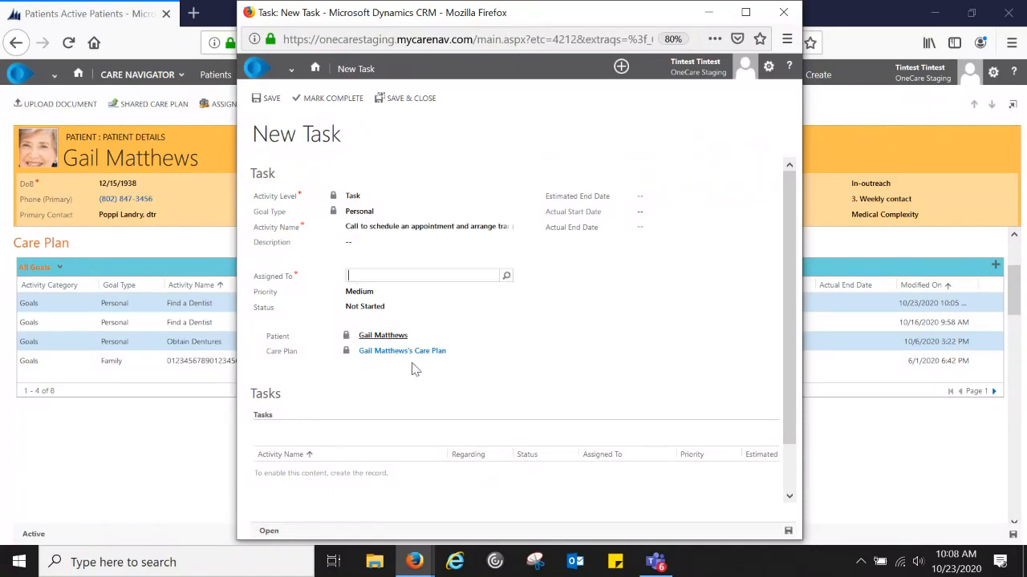
text(danielle)
key(Return)
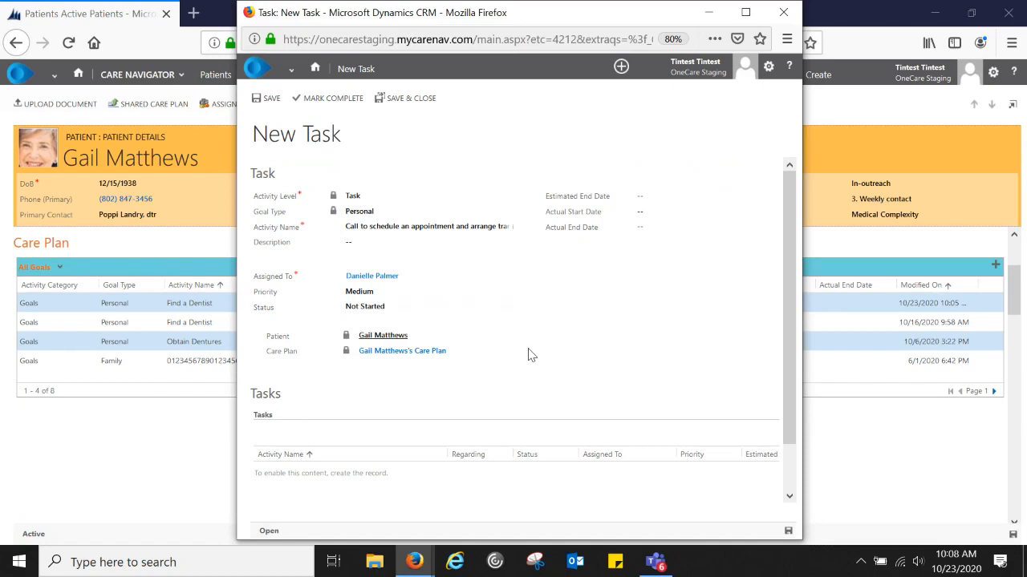
click(410, 105)
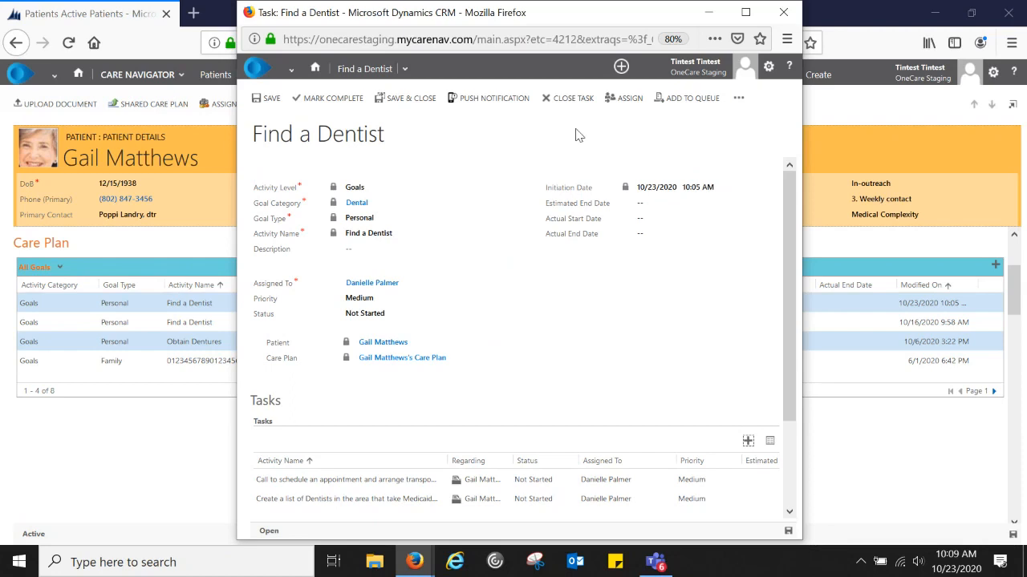
- Open the newest Find a Dentist goal to review its two Not Started tasks, then close it
click(409, 104)
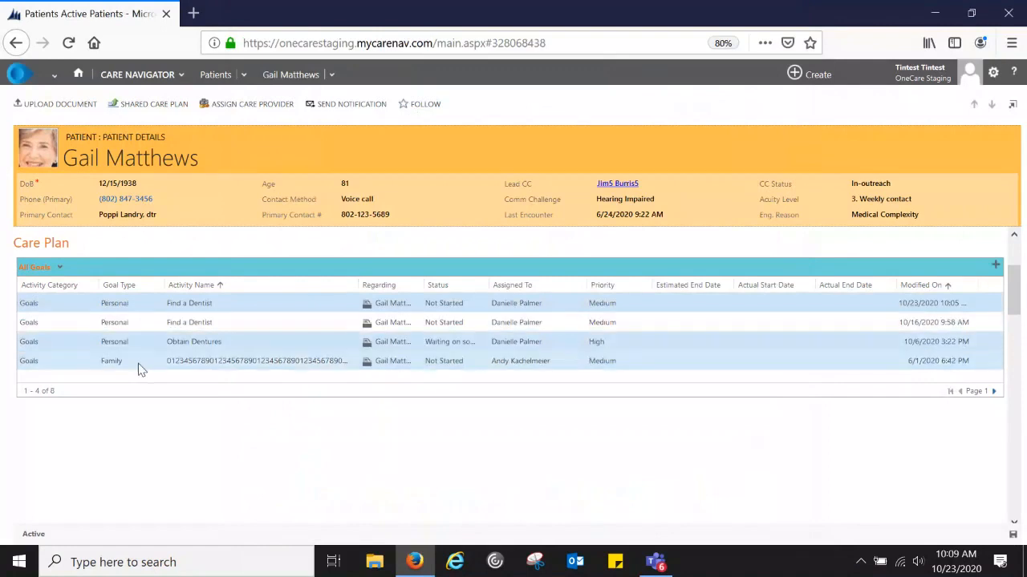
click(119, 341)
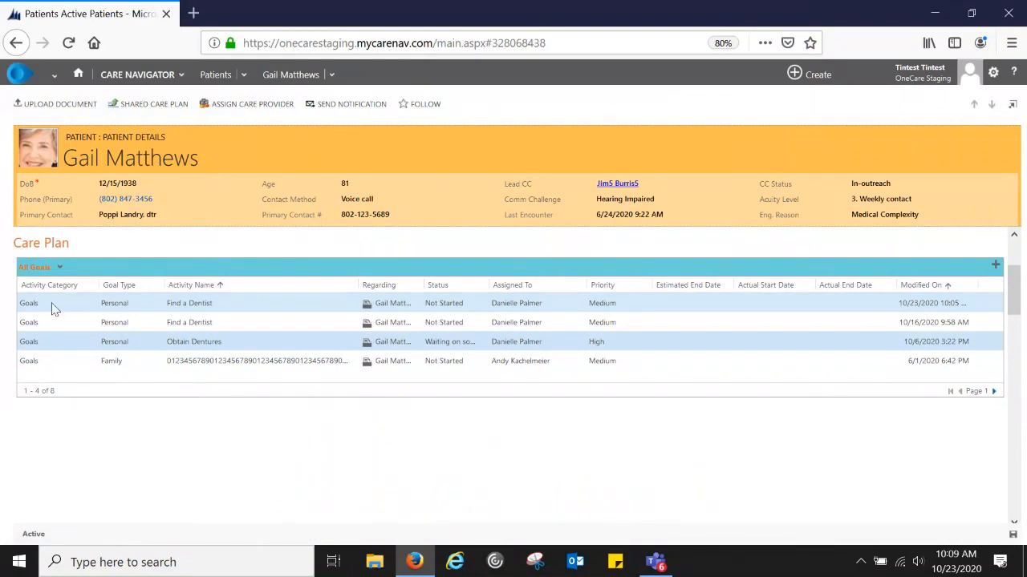
double_click(295, 310)
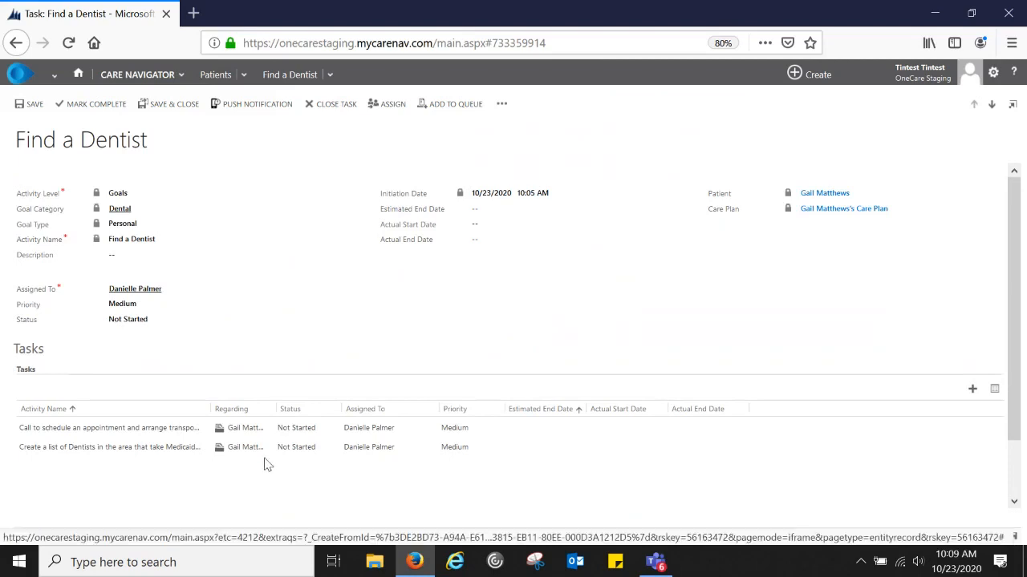
click(176, 108)
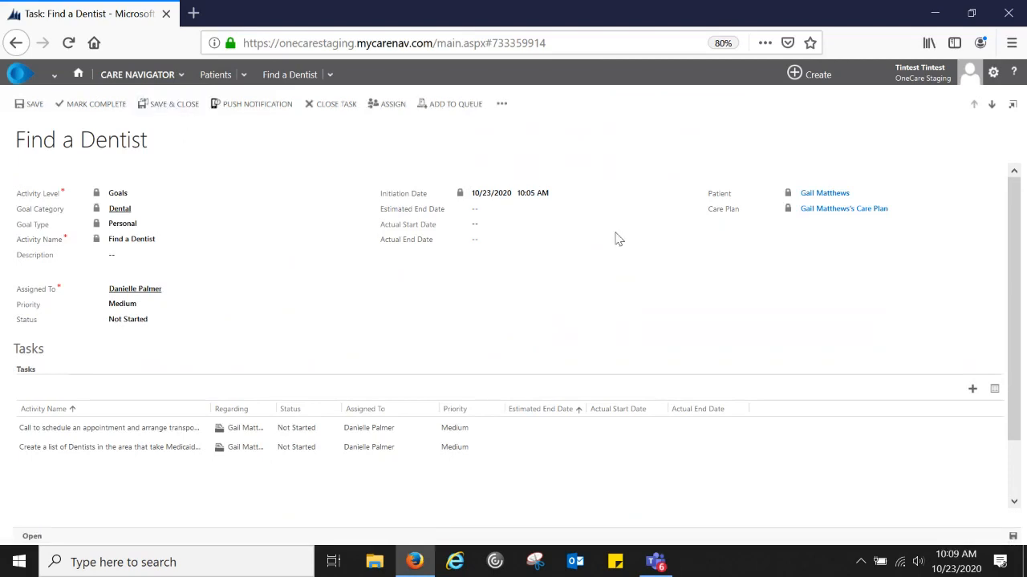
- Save and close the Find a Dentist goal, then jump to the patient's Care Plan goal list
click(172, 113)
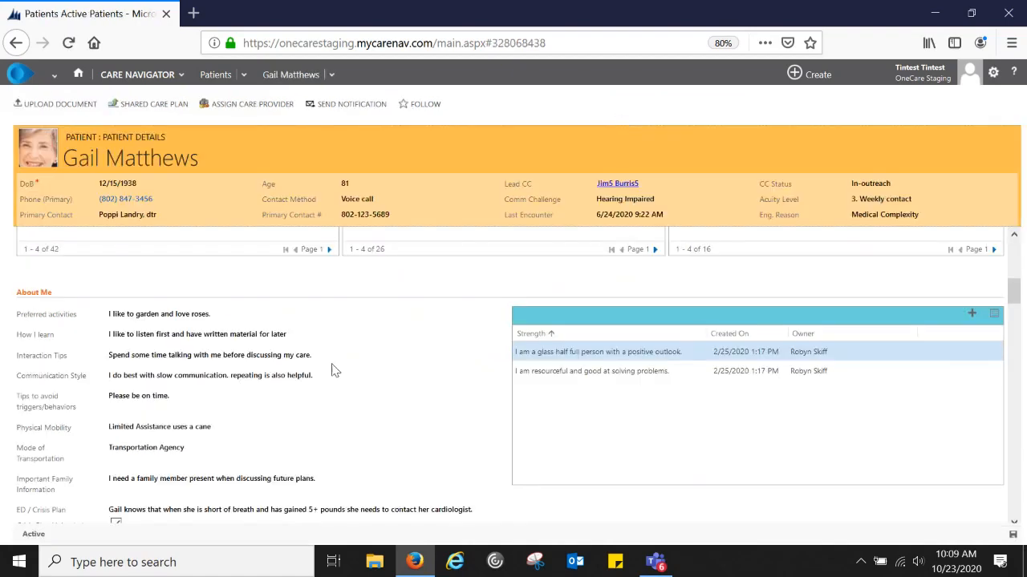
scroll(334, 370, down, 3)
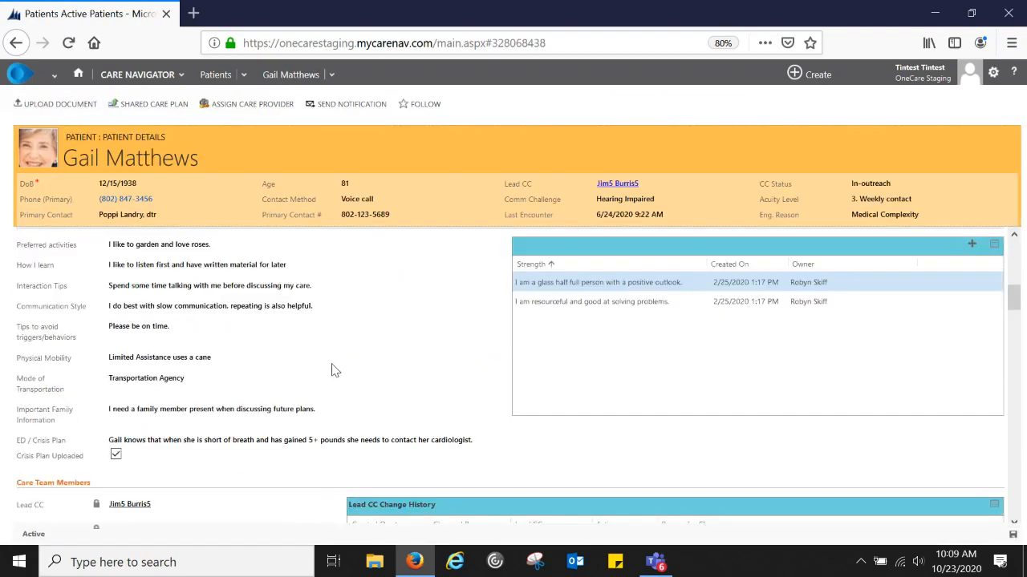
scroll(332, 367, down, 3)
click(98, 363)
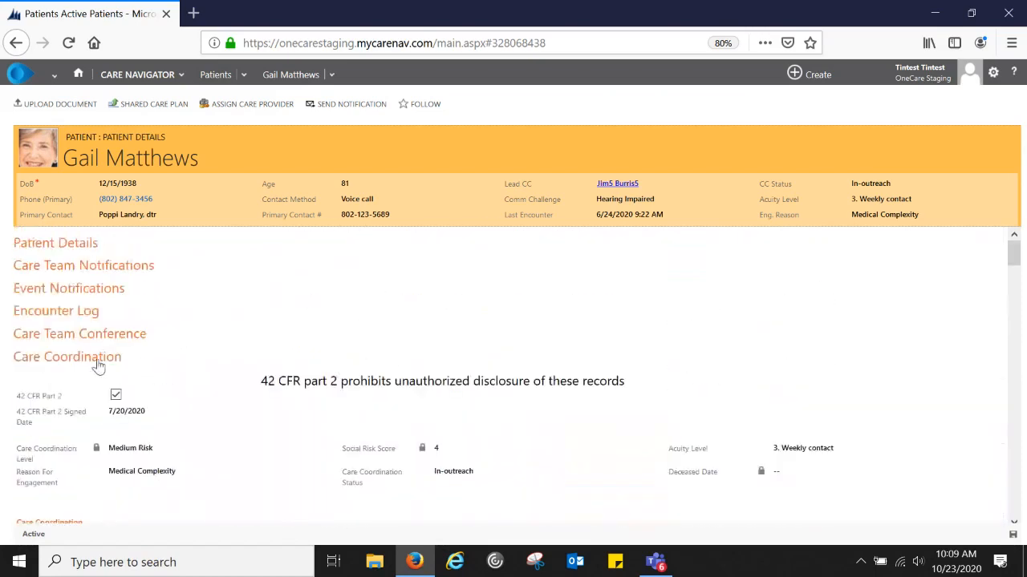
click(98, 364)
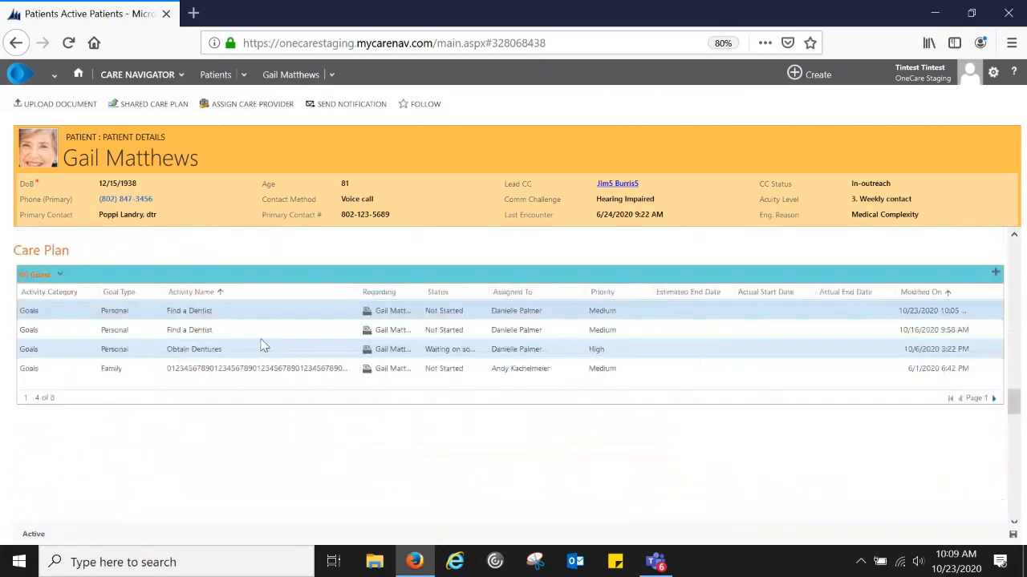
scroll(231, 408, down, 2)
scroll(231, 408, up, 2)
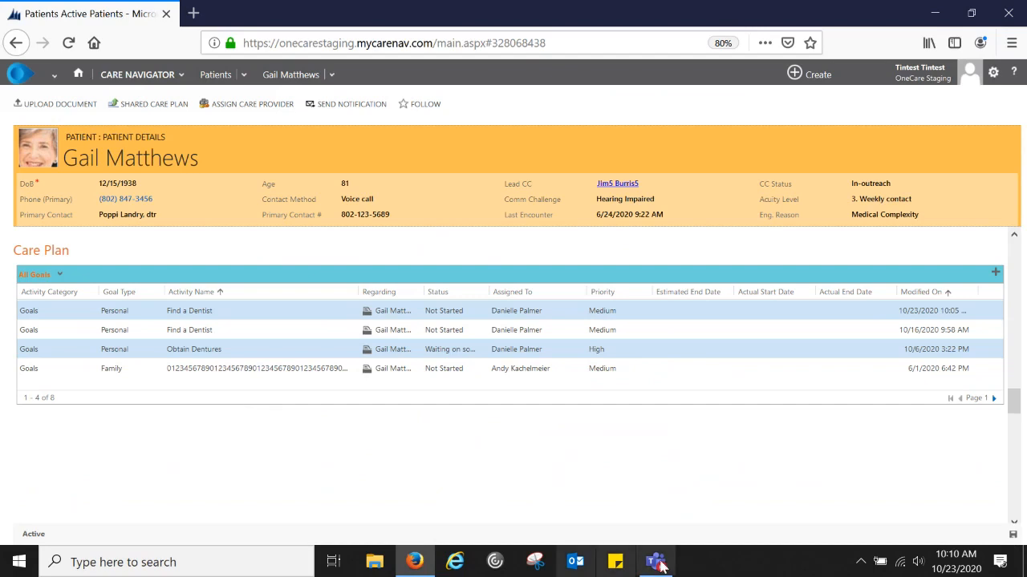
click(657, 562)
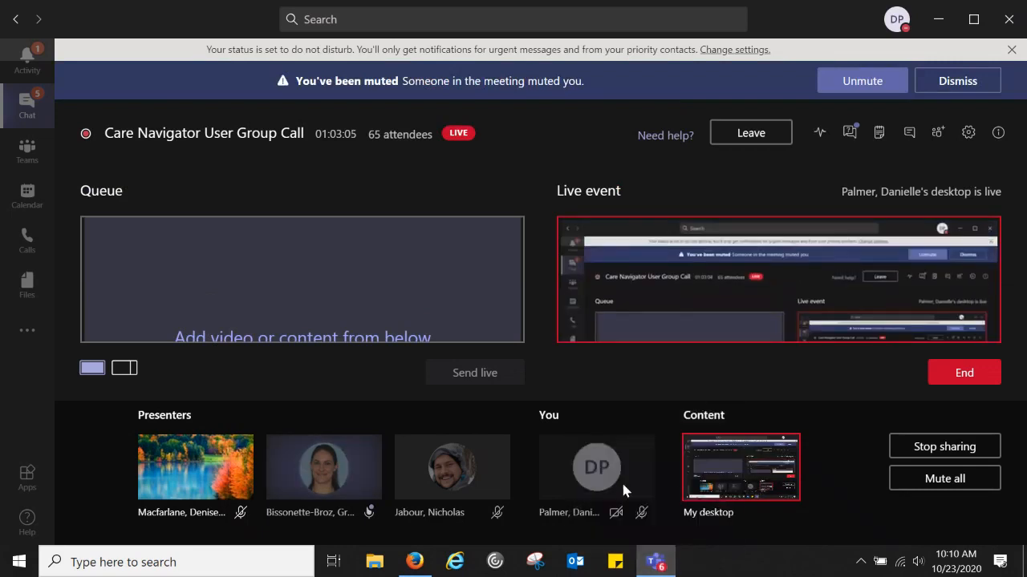
click(414, 562)
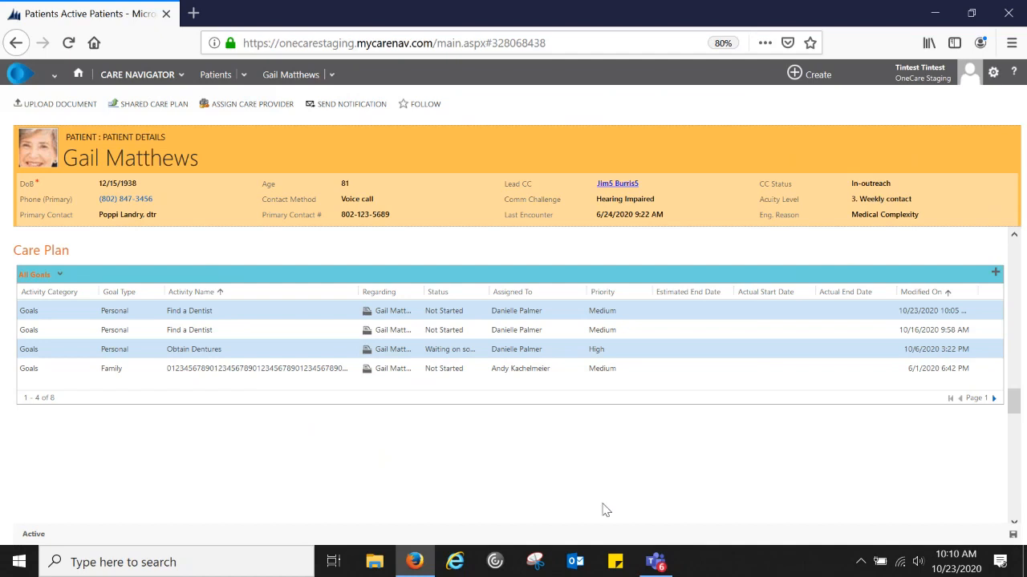
mouse_move(656, 562)
mouse_move(668, 565)
click(646, 566)
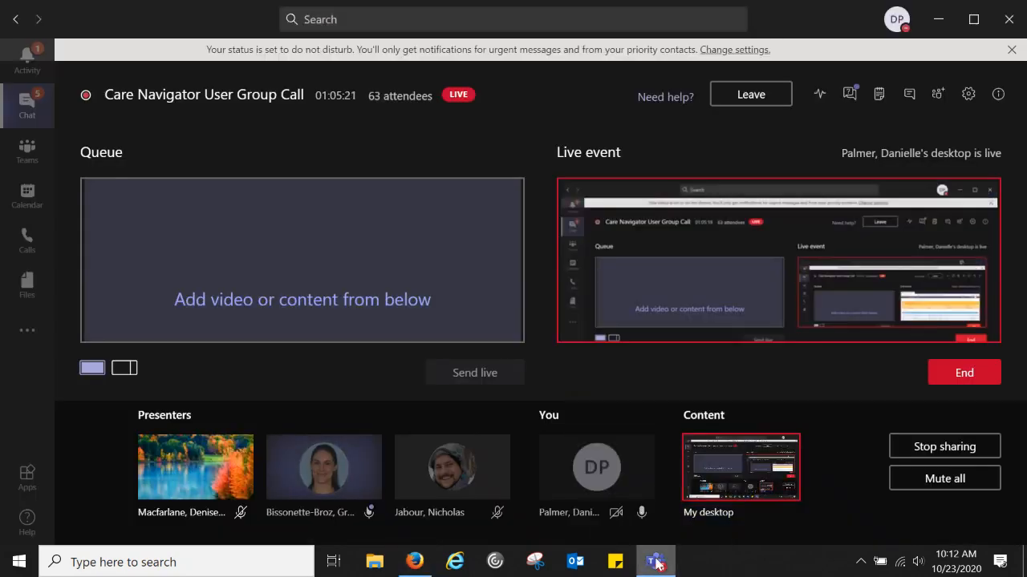
click(415, 562)
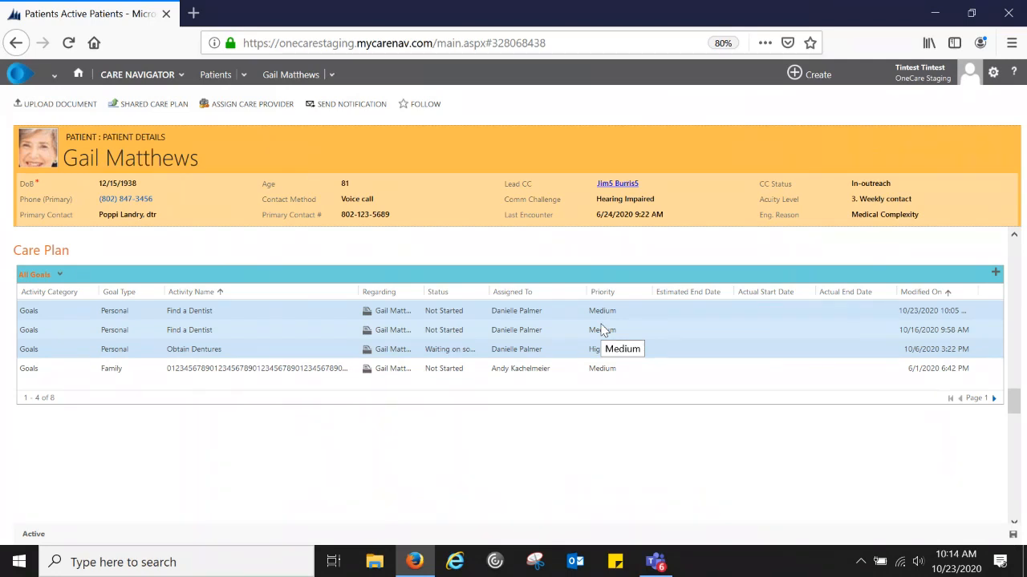
- Return to the Dashboards: My Work page listing My Active Patients
click(78, 77)
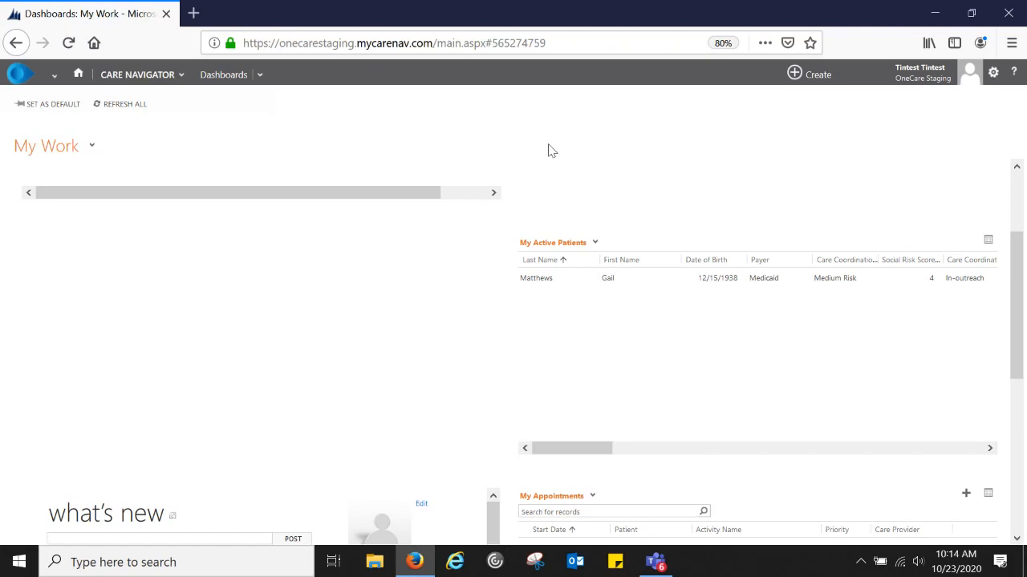
- Bring up the Care Navigator Help window beside the dashboard
click(1013, 74)
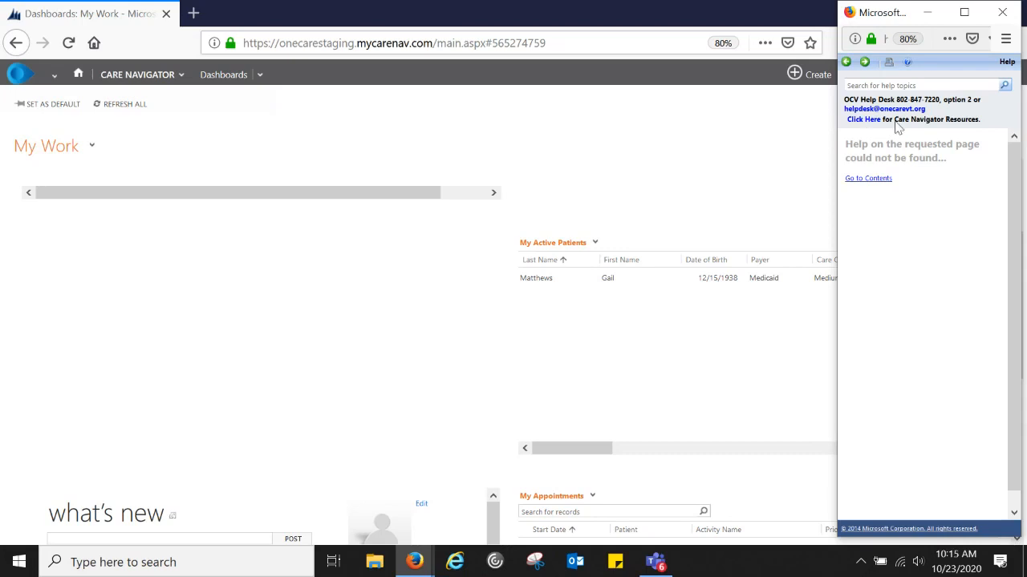
- Open the OneCare Vermont Care Navigator Support resources page from the Help window
click(870, 119)
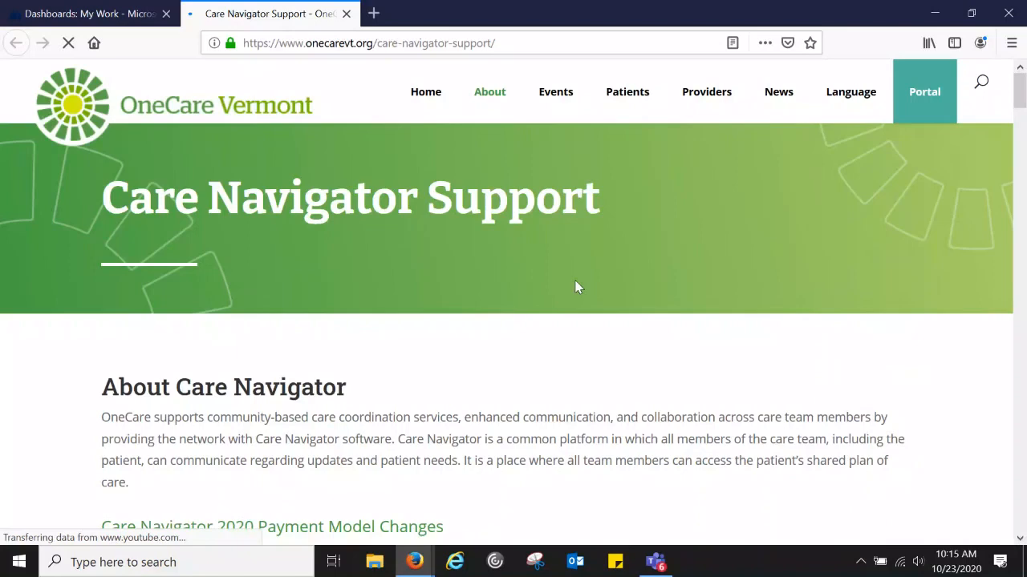
scroll(578, 287, down, 3)
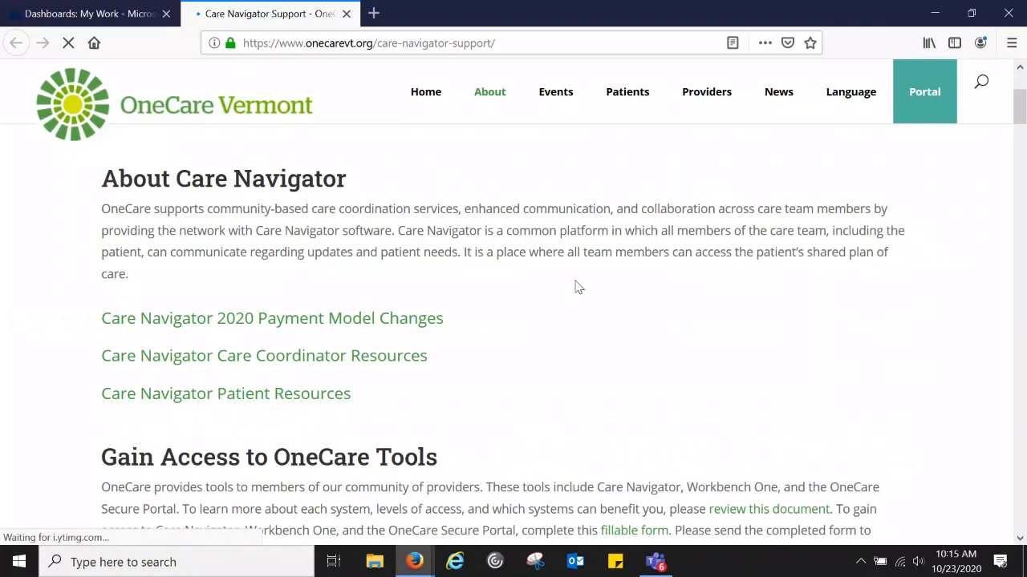
scroll(577, 287, up, 3)
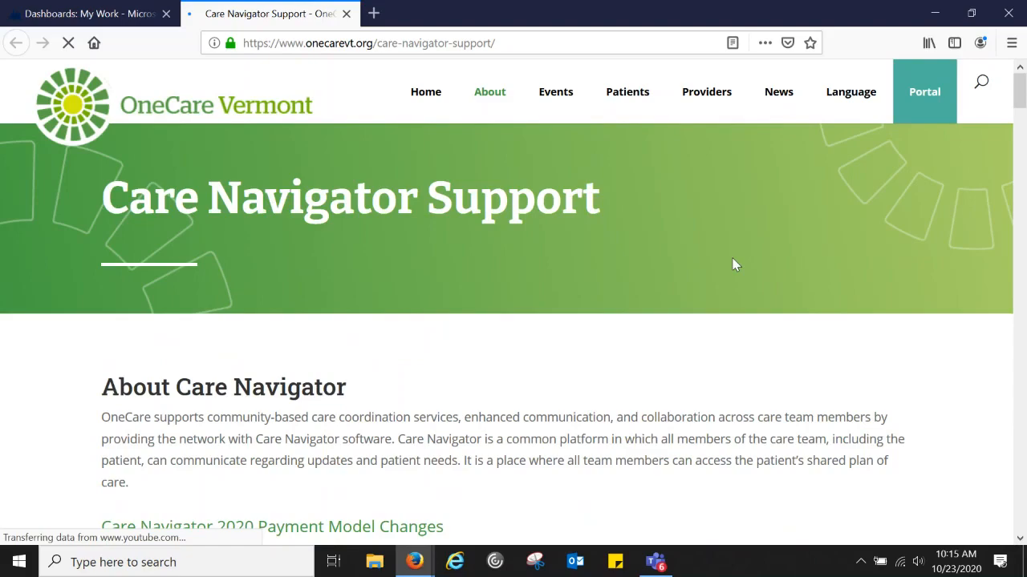
- Open the Read Instructions PDF for 'How to Add a Non ACO Care Team Member'
scroll(735, 265, down, 1)
scroll(735, 264, down, 2)
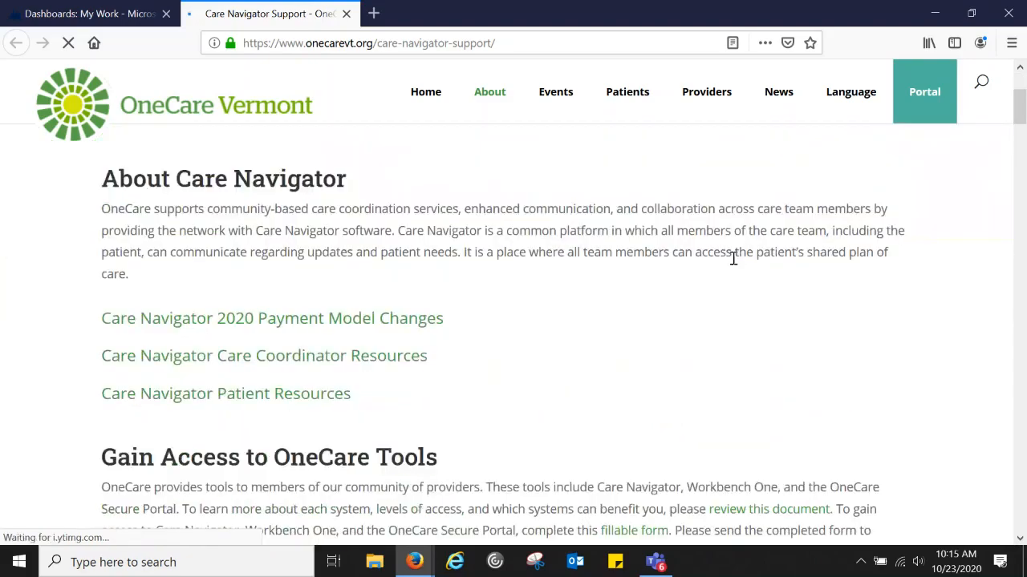
scroll(733, 259, down, 4)
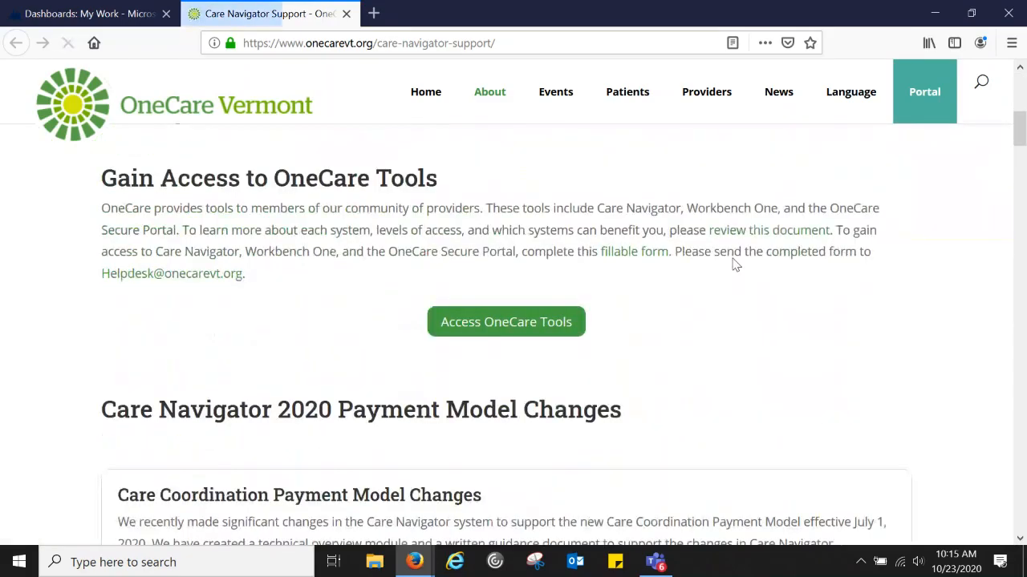
scroll(735, 264, down, 2)
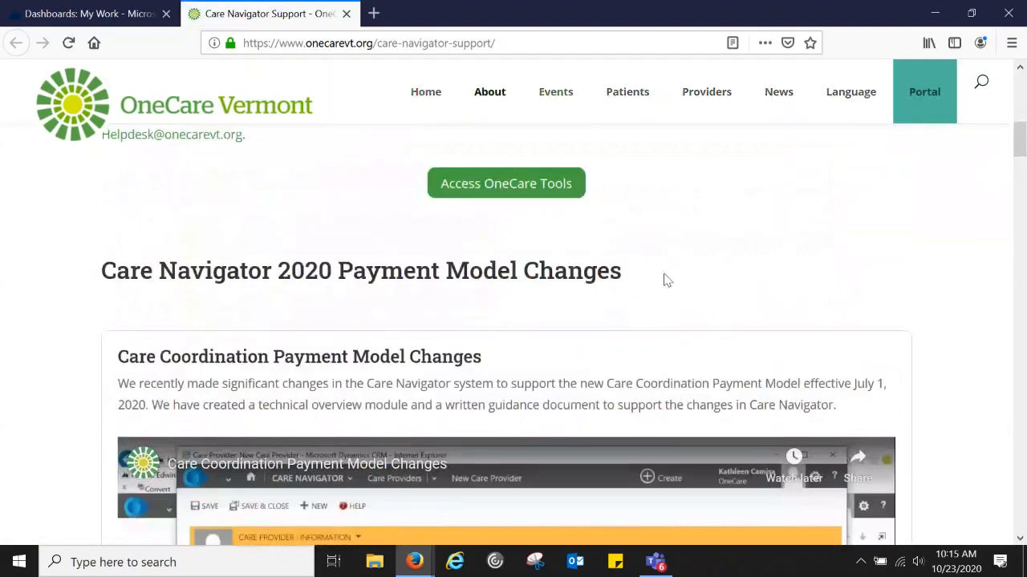
scroll(665, 279, down, 9)
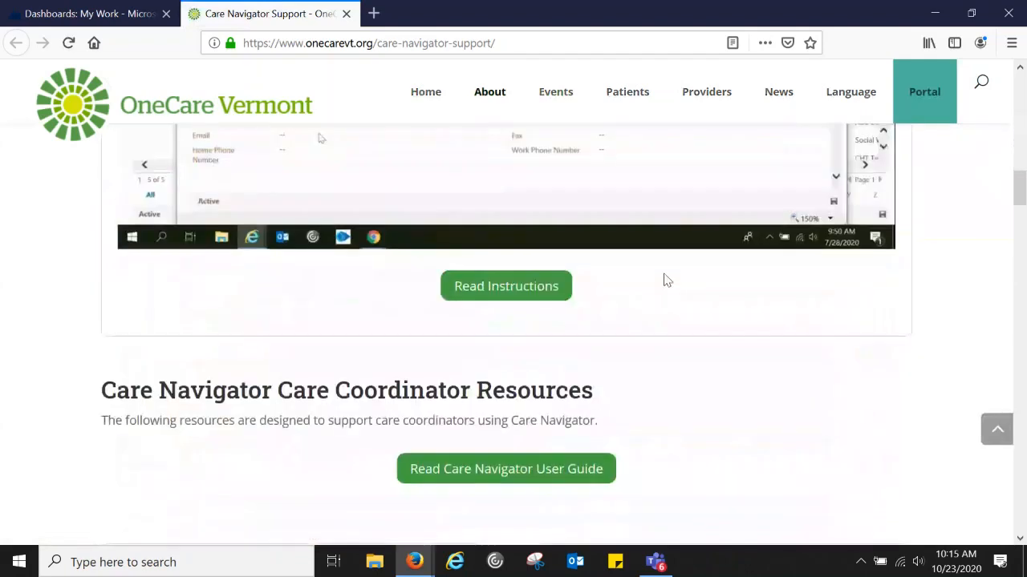
scroll(665, 279, down, 5)
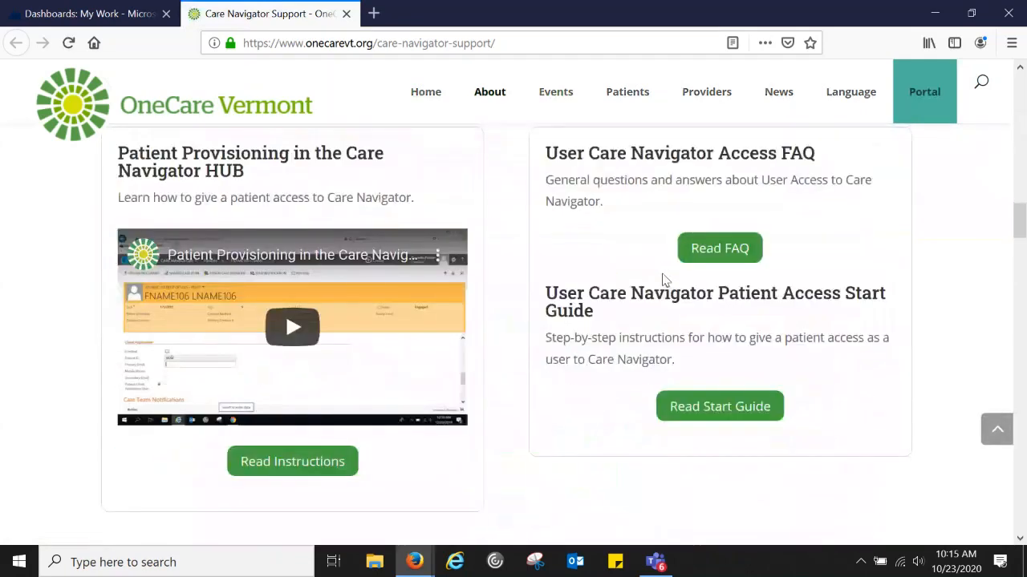
scroll(665, 279, down, 3)
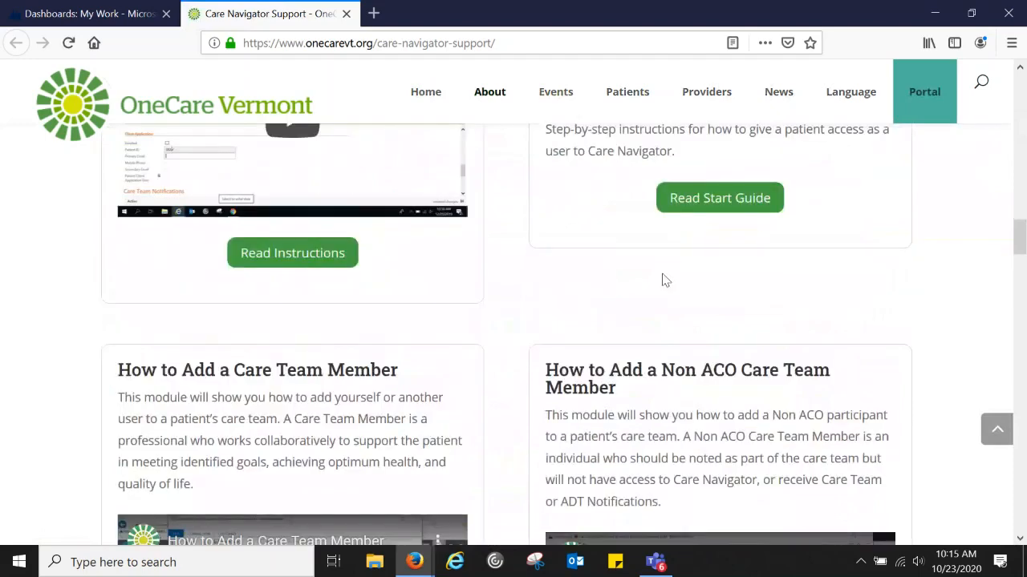
scroll(664, 279, down, 3)
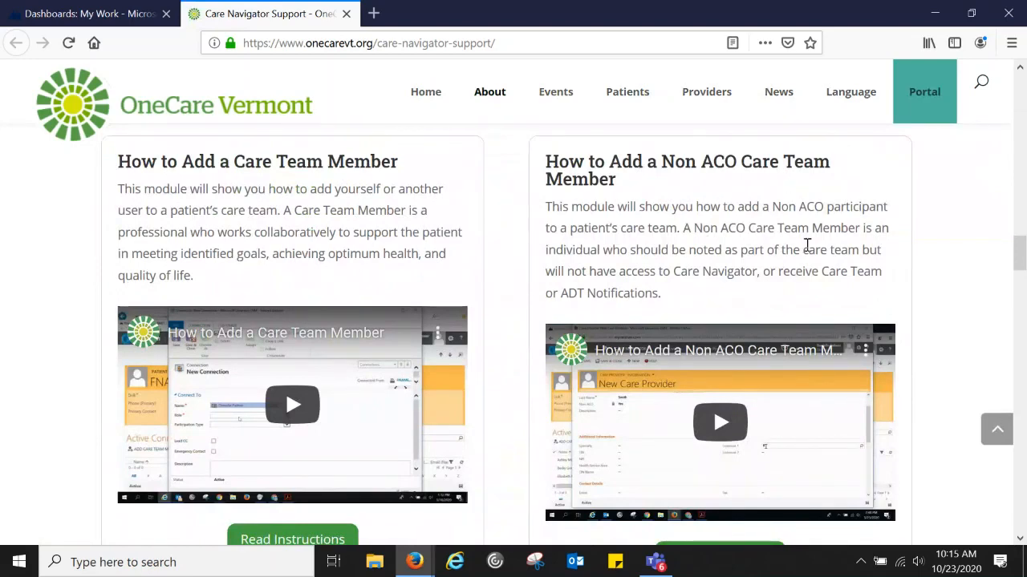
scroll(801, 247, down, 3)
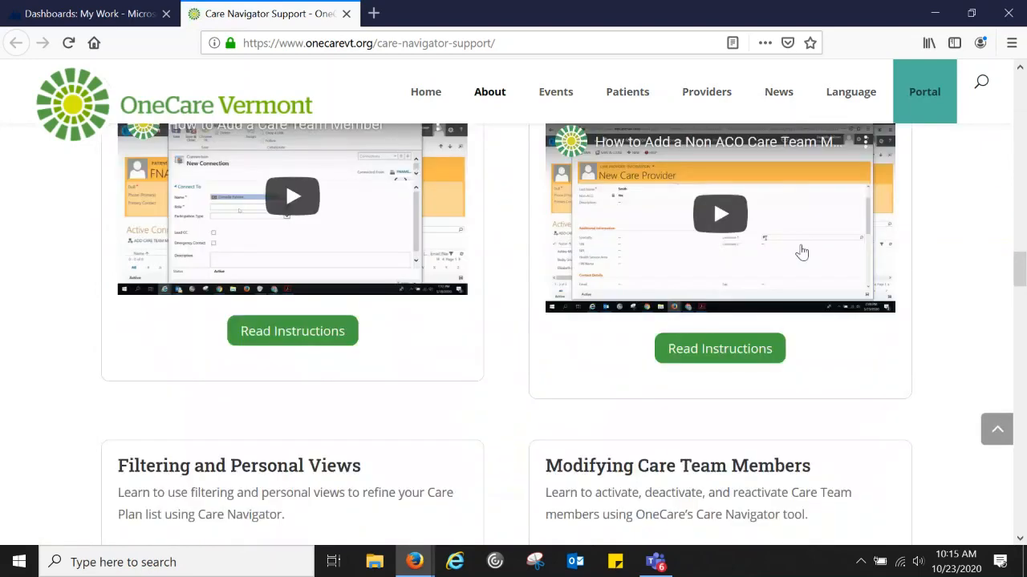
scroll(890, 321, up, 3)
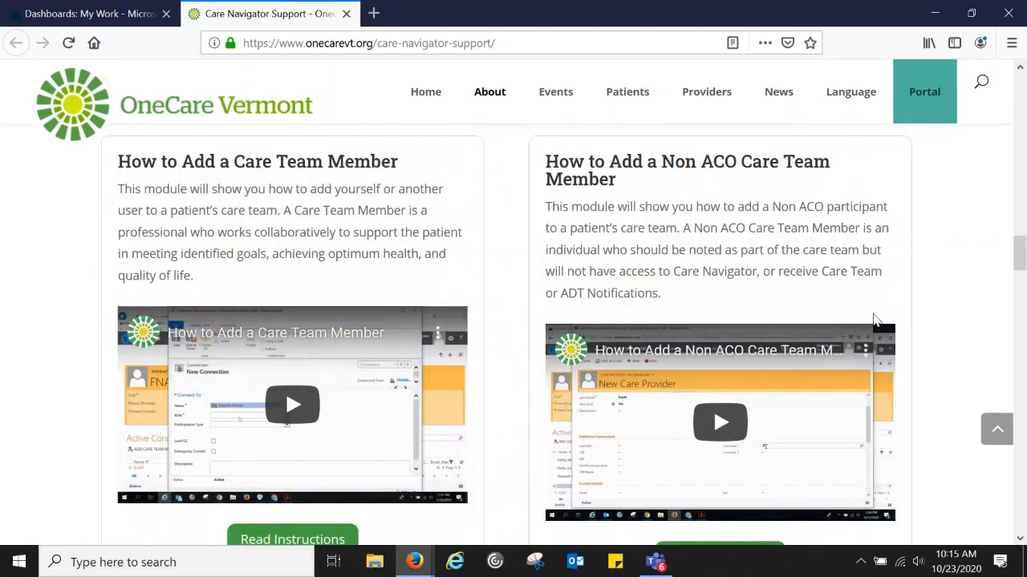
scroll(877, 320, down, 3)
click(719, 346)
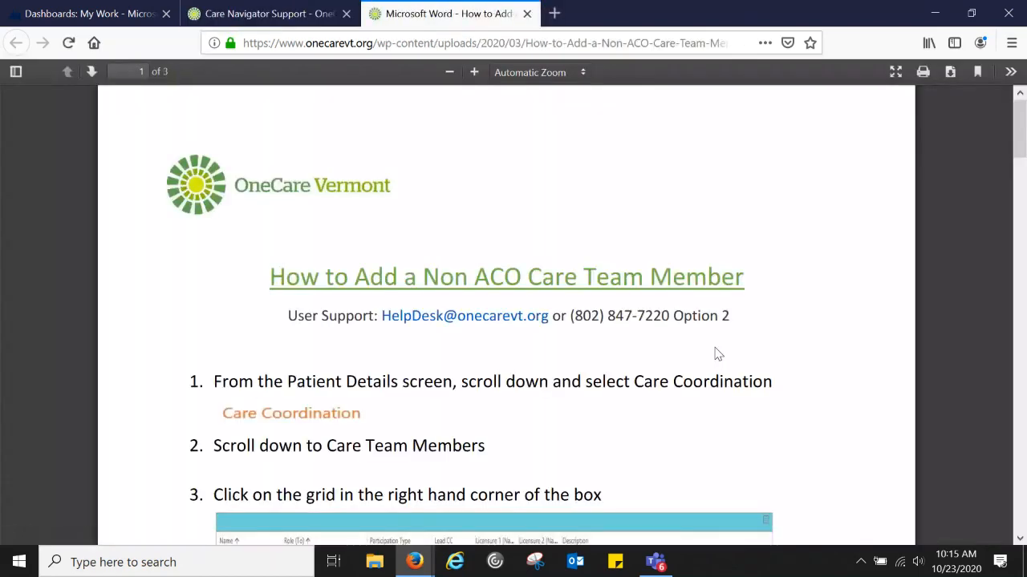
scroll(718, 355, down, 3)
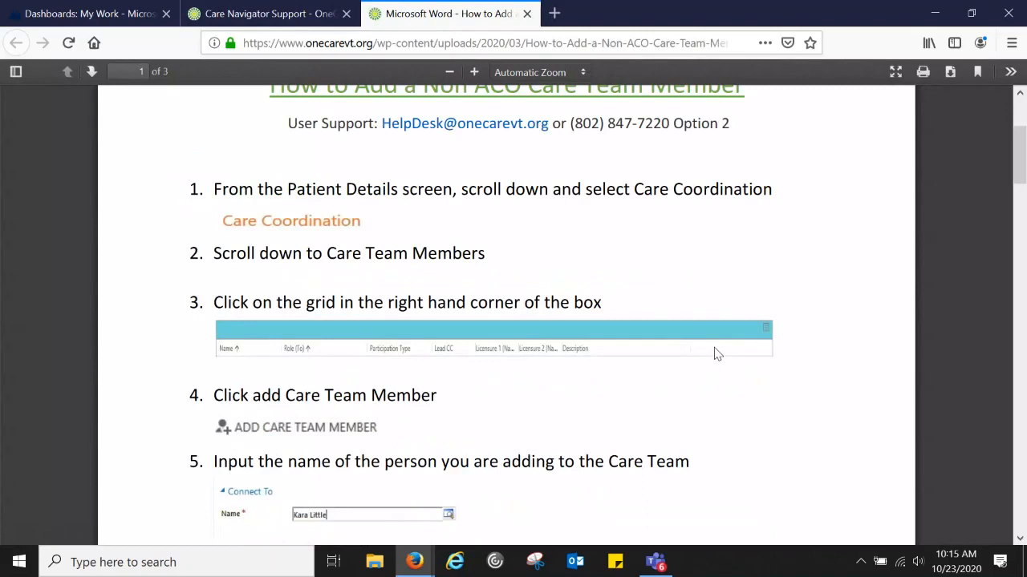
scroll(718, 354, down, 12)
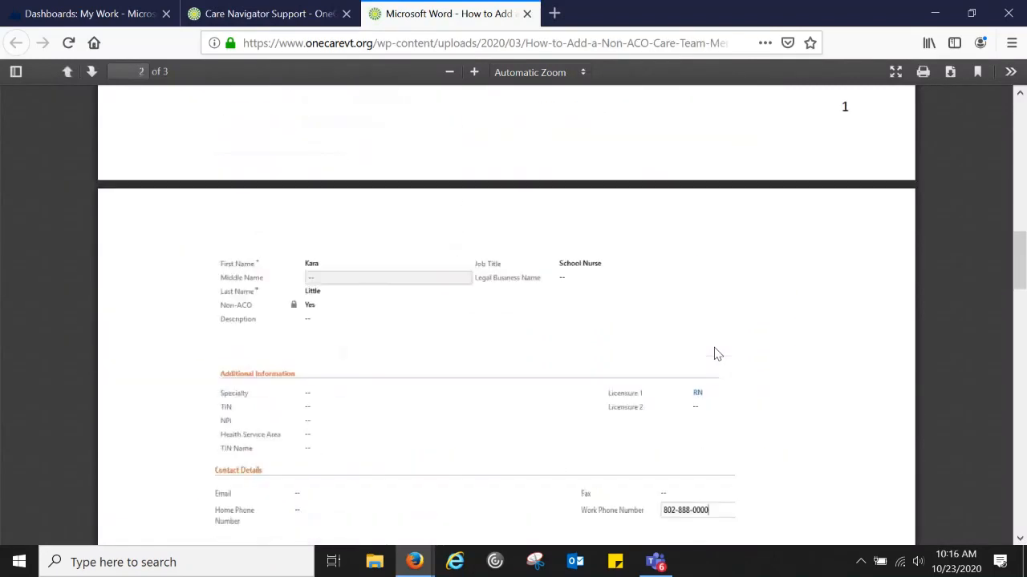
scroll(718, 355, down, 8)
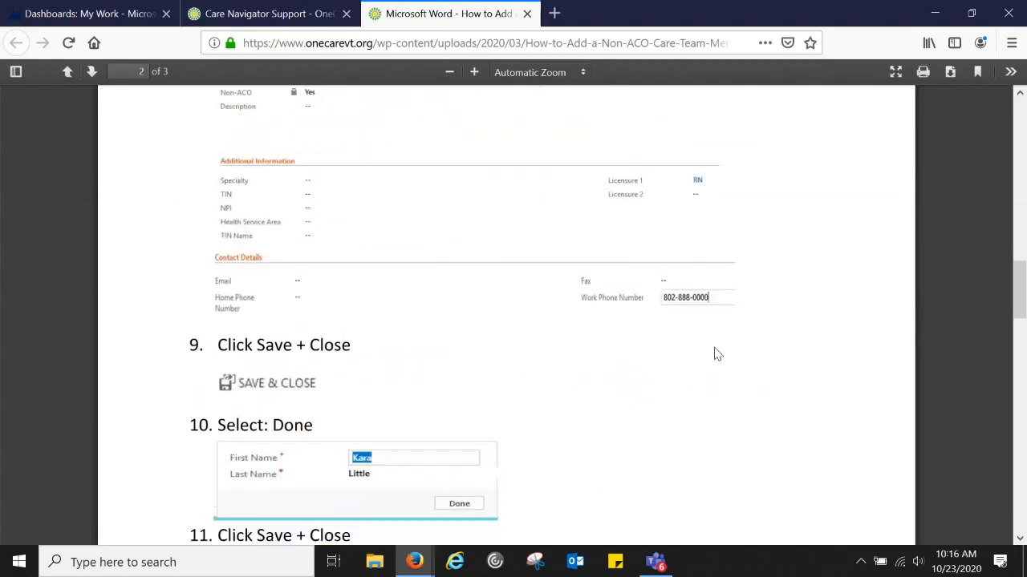
scroll(718, 354, down, 5)
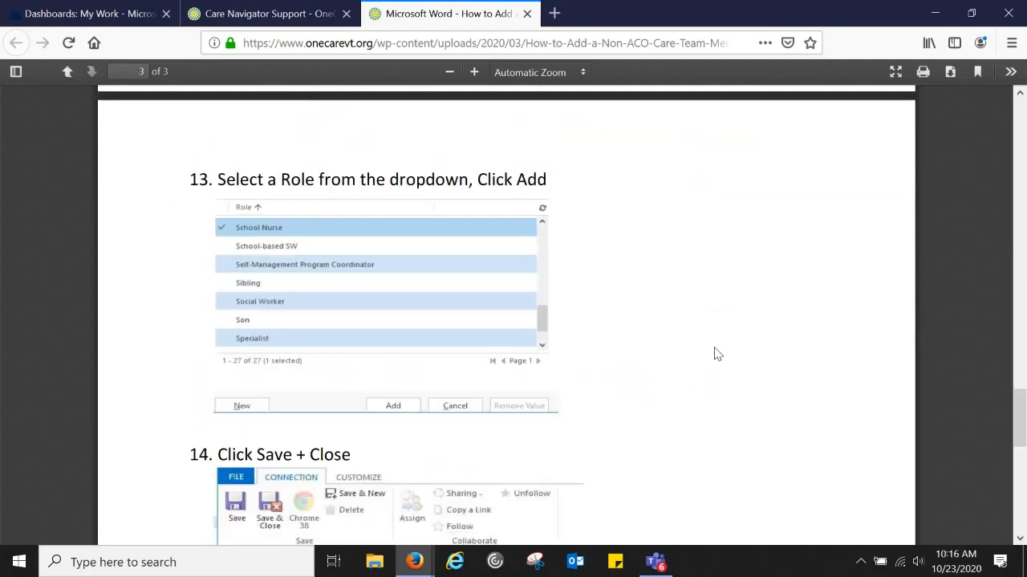
scroll(718, 355, down, 3)
scroll(718, 355, down, 5)
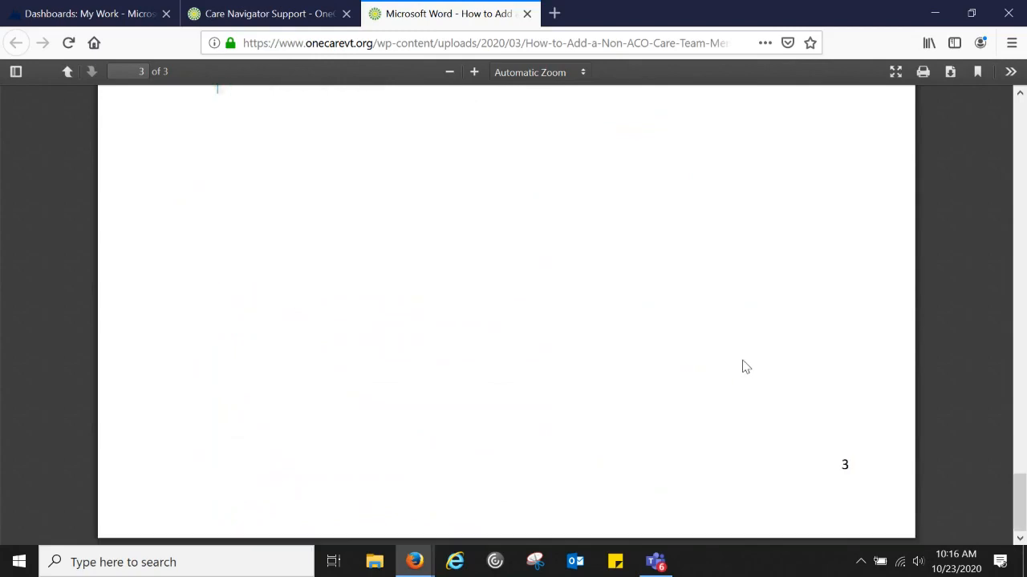
scroll(728, 337, up, 12)
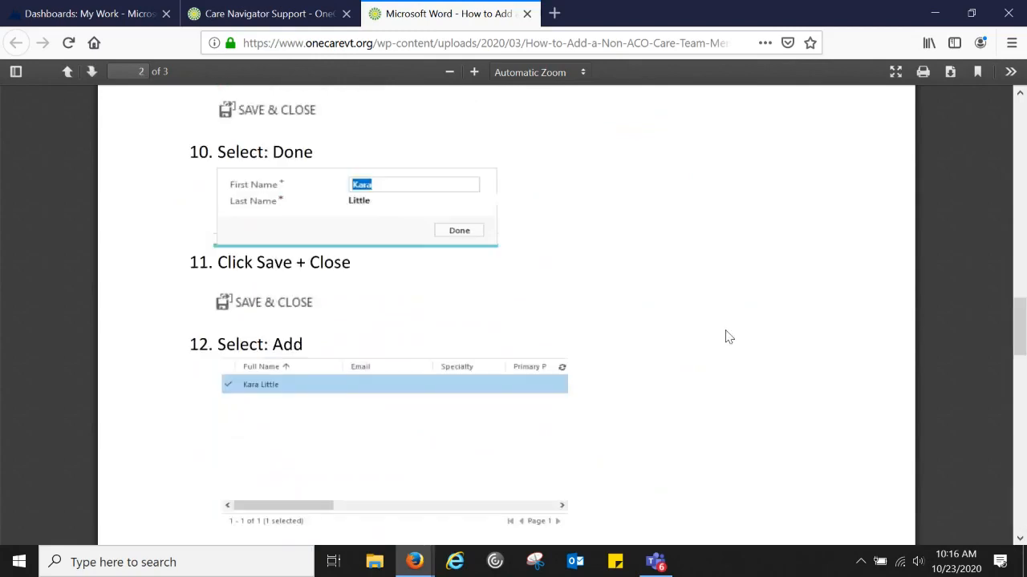
scroll(728, 337, up, 15)
- Close the Non ACO instructions PDF and return to the Care Navigator Support page
click(528, 13)
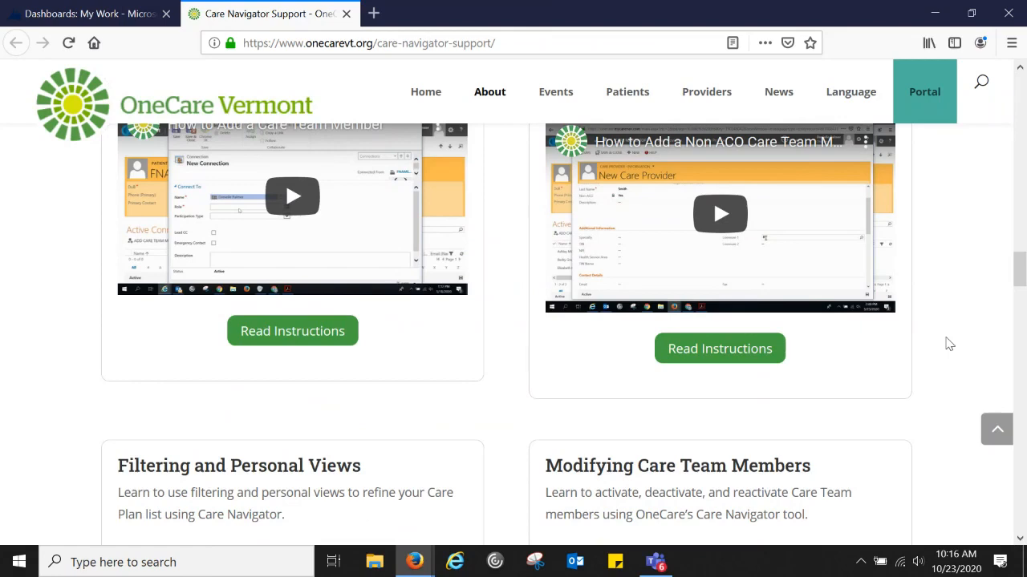
scroll(949, 344, down, 5)
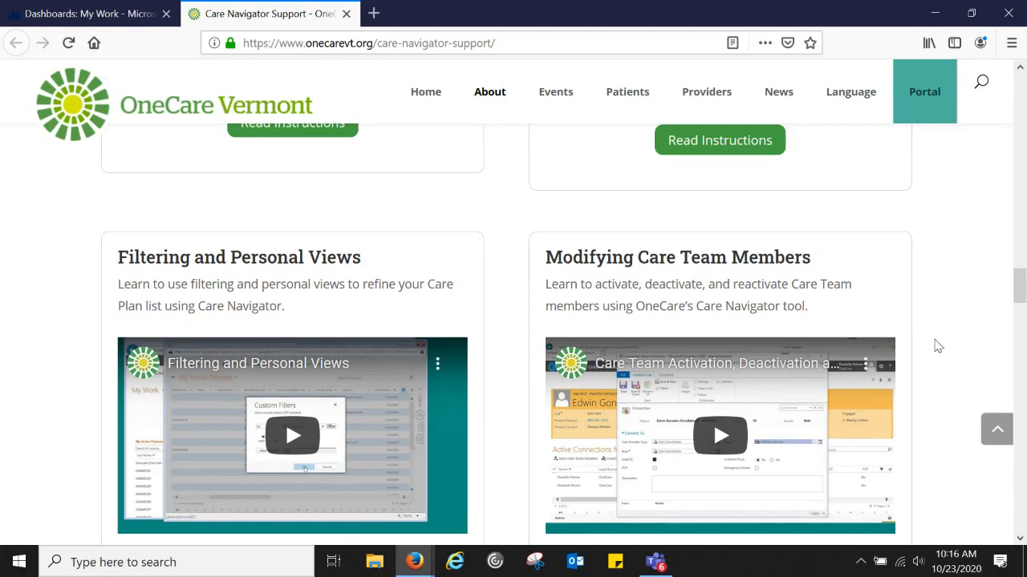
scroll(937, 345, down, 3)
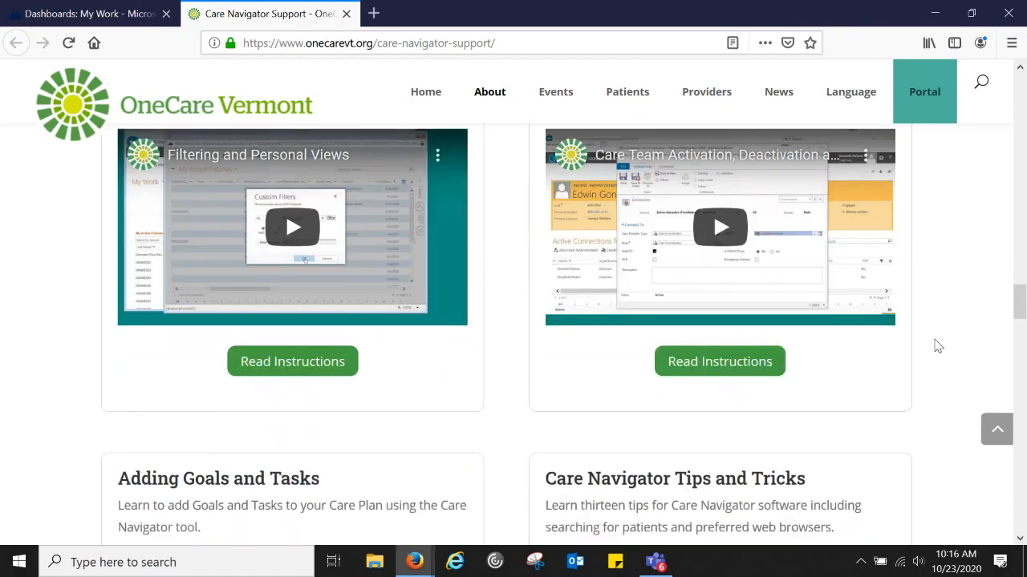
- Open the fillable form link under 'Gain Access to OneCare Tools'
scroll(938, 345, down, 3)
scroll(936, 345, down, 4)
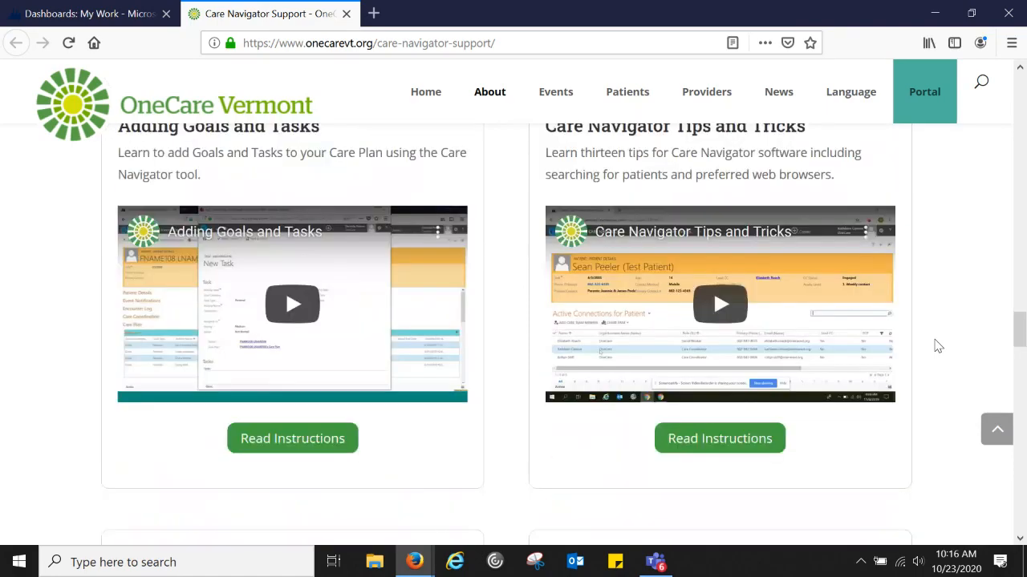
scroll(936, 345, up, 4)
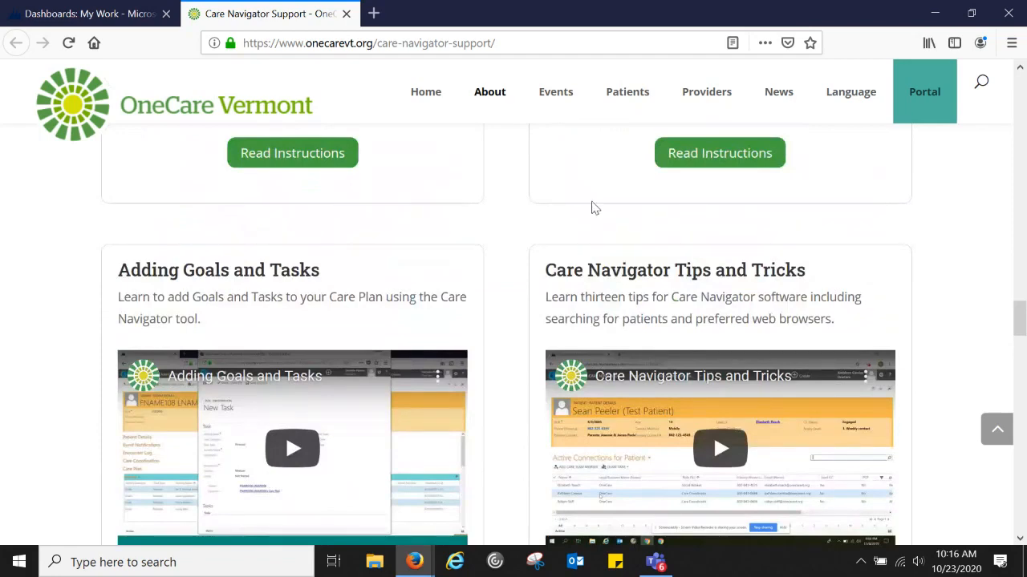
scroll(594, 207, up, 8)
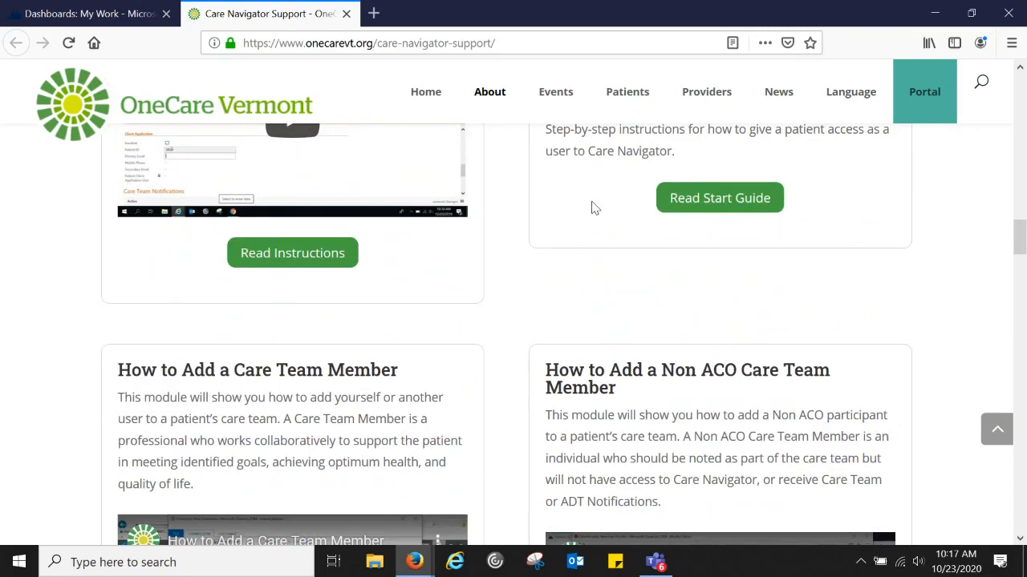
scroll(594, 207, up, 10)
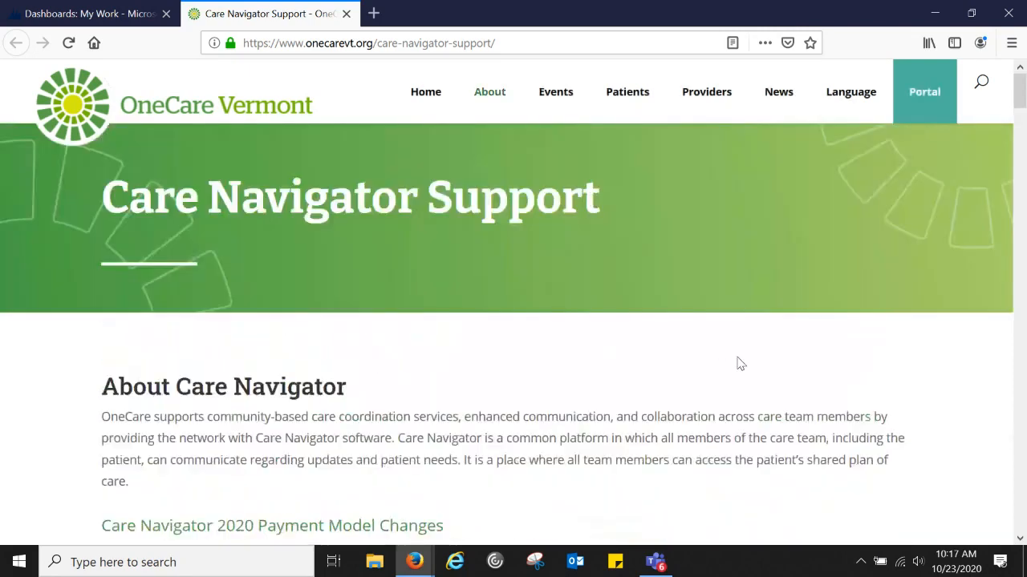
scroll(740, 363, down, 5)
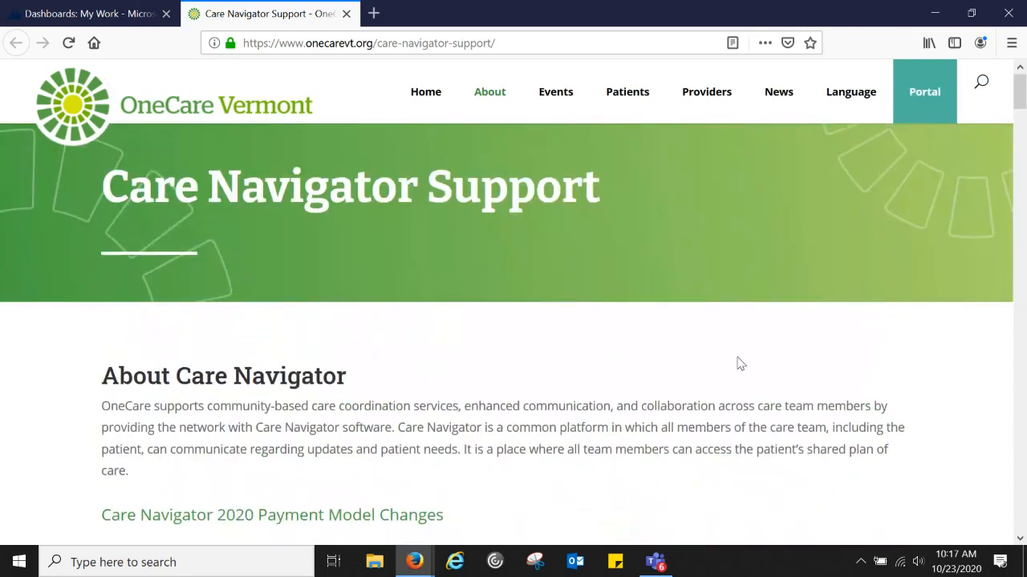
scroll(739, 363, down, 5)
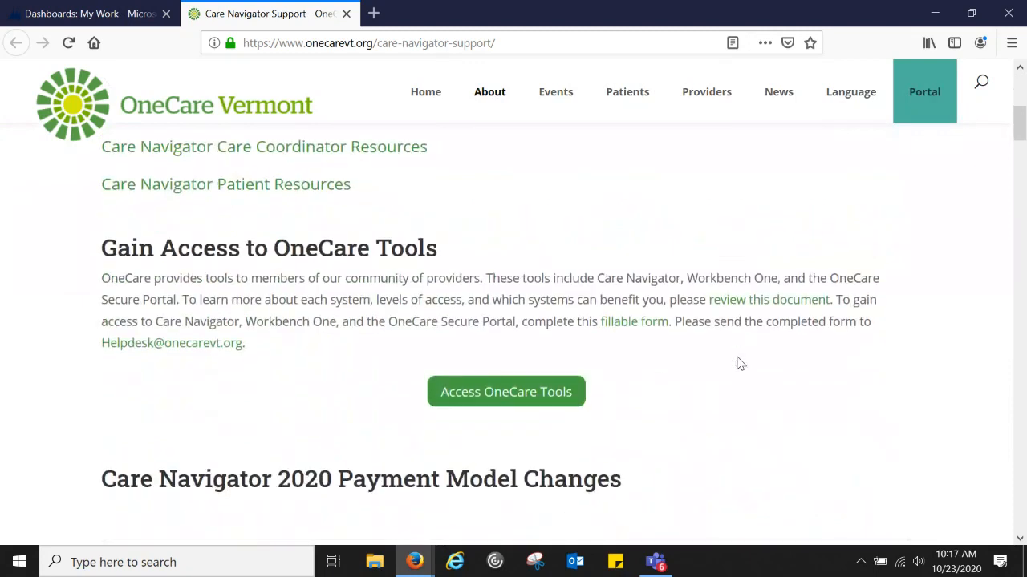
click(633, 328)
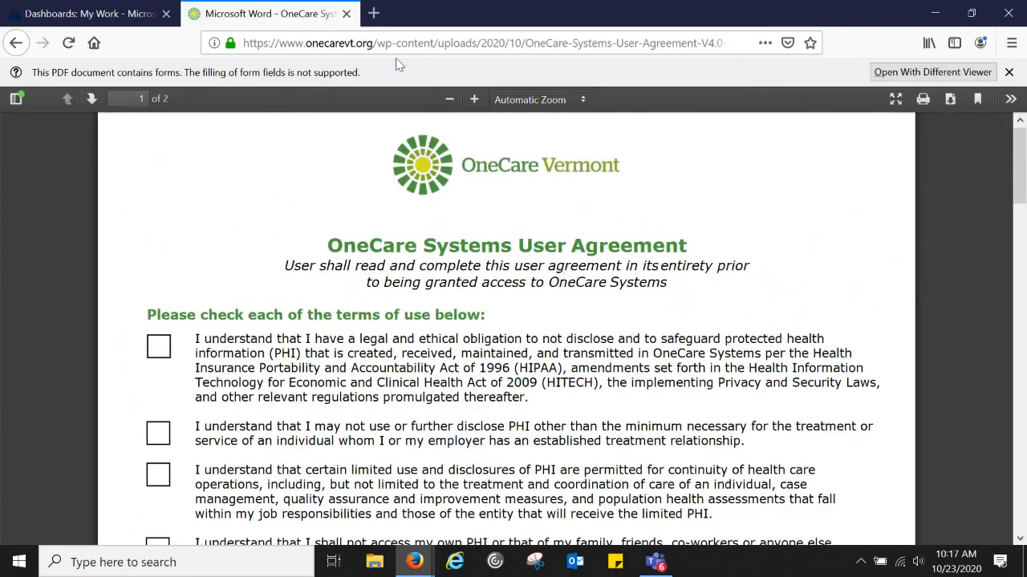
- Close the OneCare Systems User Agreement PDF and bring the Care Navigator Support window forward
click(346, 13)
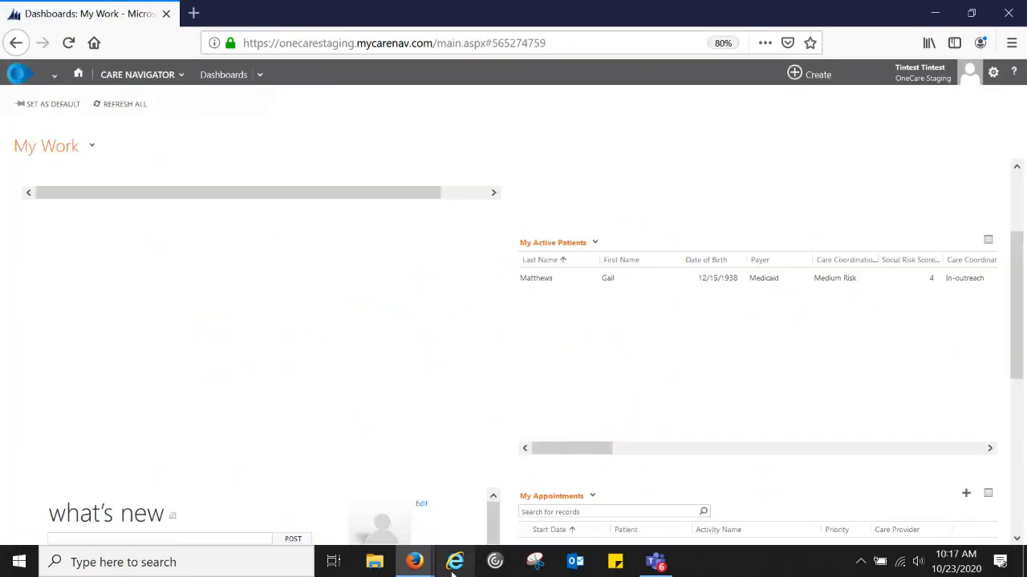
mouse_move(425, 570)
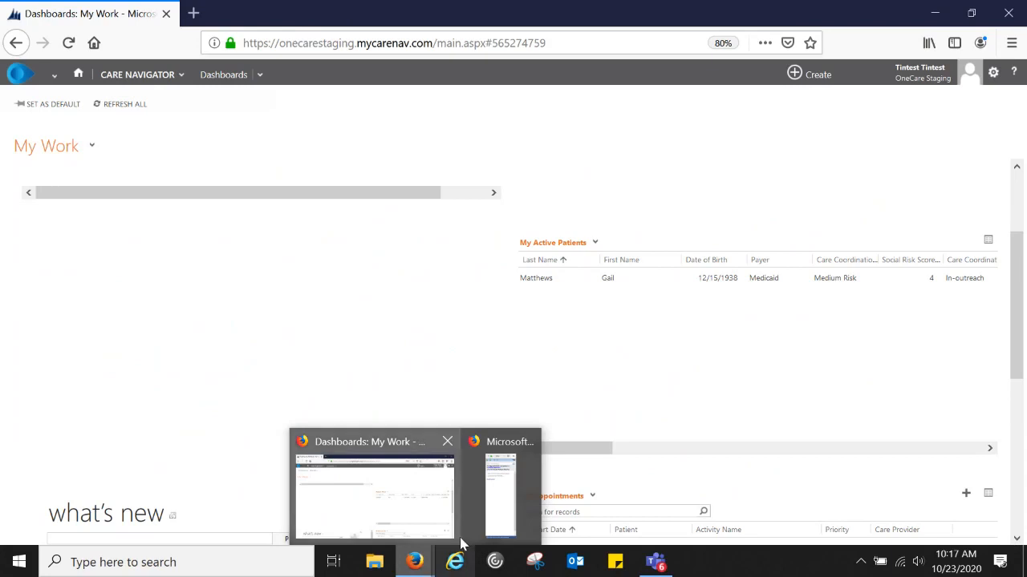
click(481, 506)
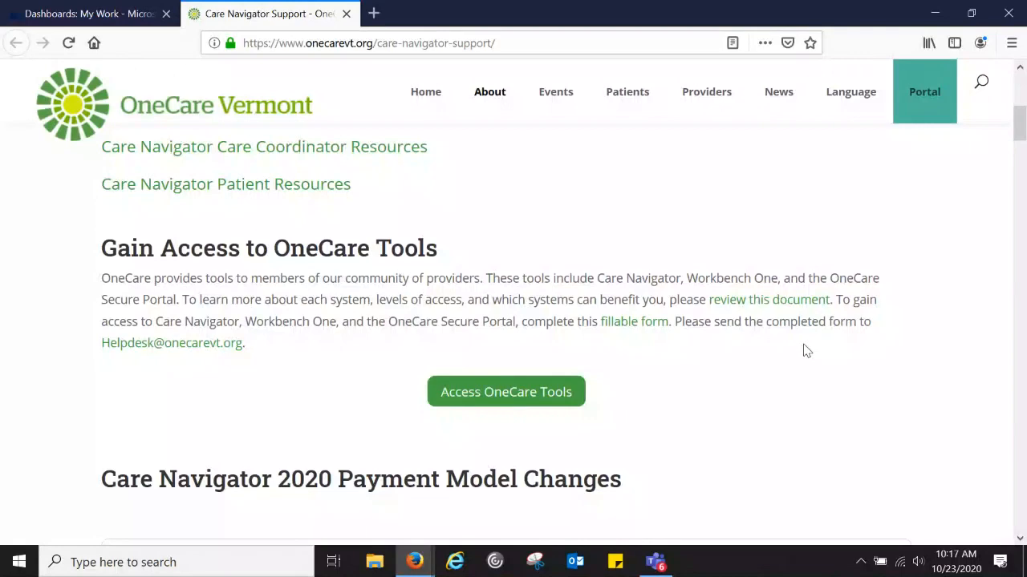
- Scroll to Care Coordinator Resources showing the user guide, FAQ and provisioning video
scroll(805, 345, up, 1)
scroll(805, 345, up, 3)
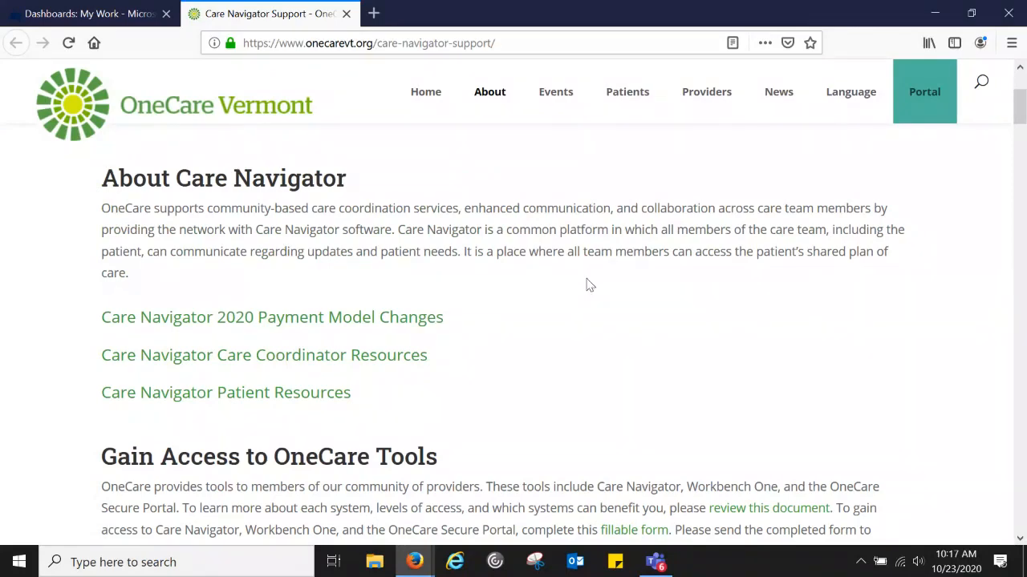
scroll(589, 285, up, 3)
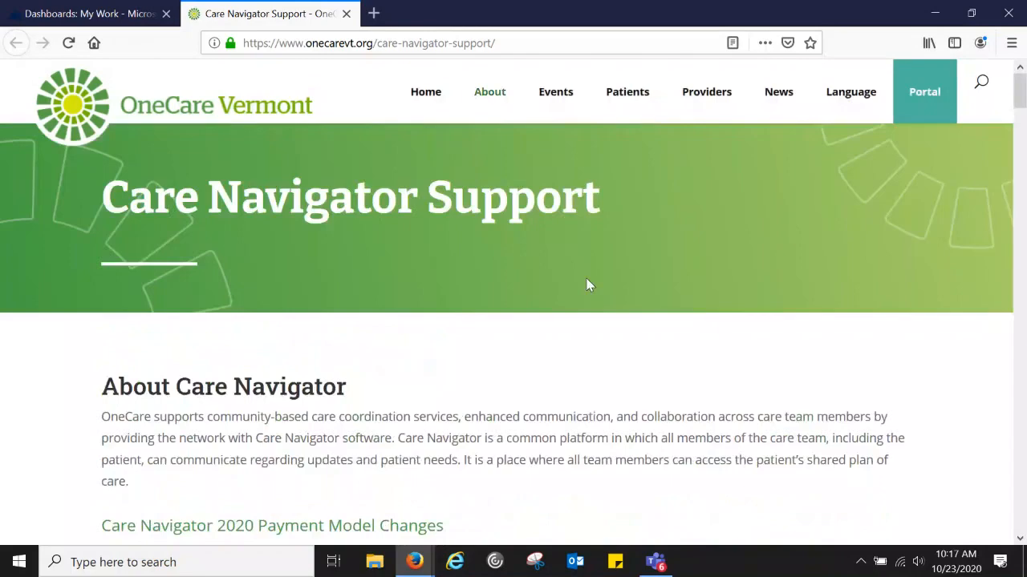
scroll(589, 285, down, 5)
scroll(589, 285, down, 1)
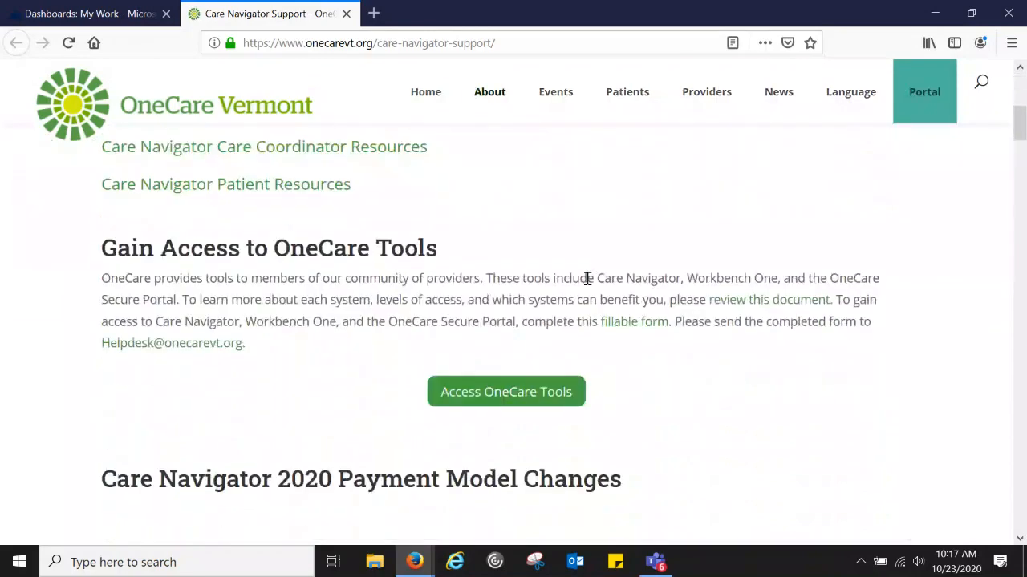
scroll(588, 278, down, 3)
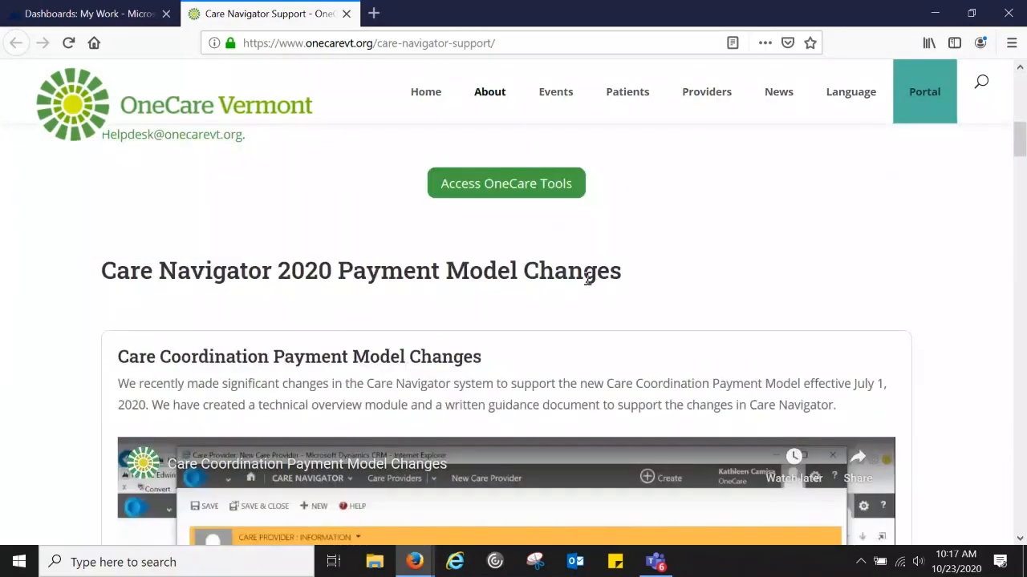
scroll(588, 278, down, 3)
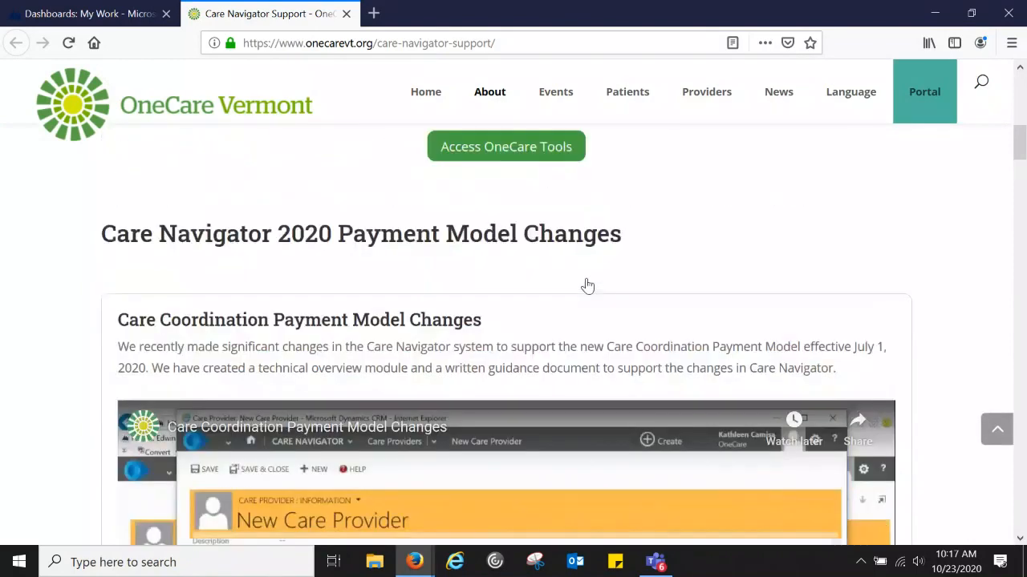
scroll(588, 286, up, 1)
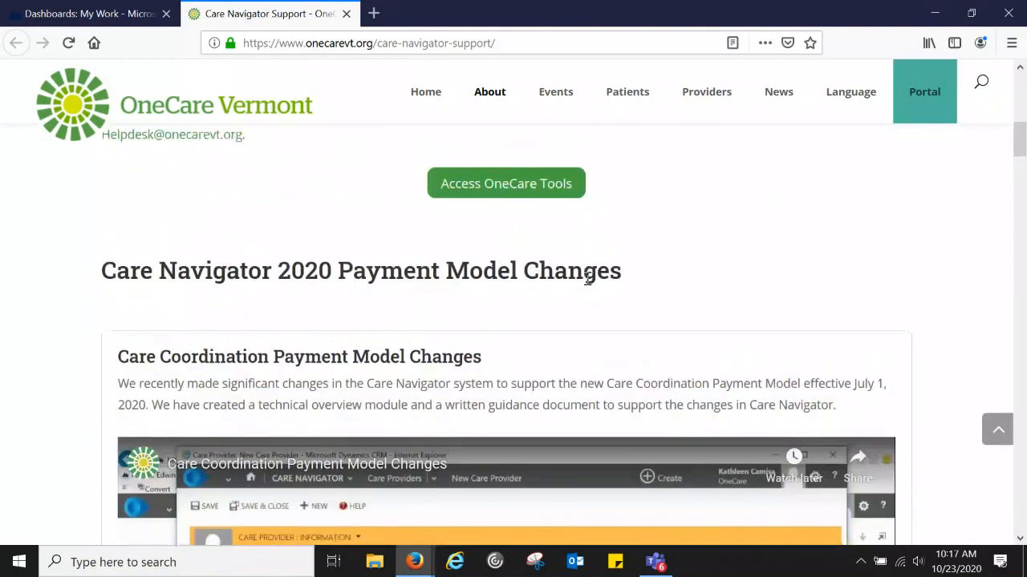
scroll(586, 279, up, 4)
scroll(711, 333, down, 10)
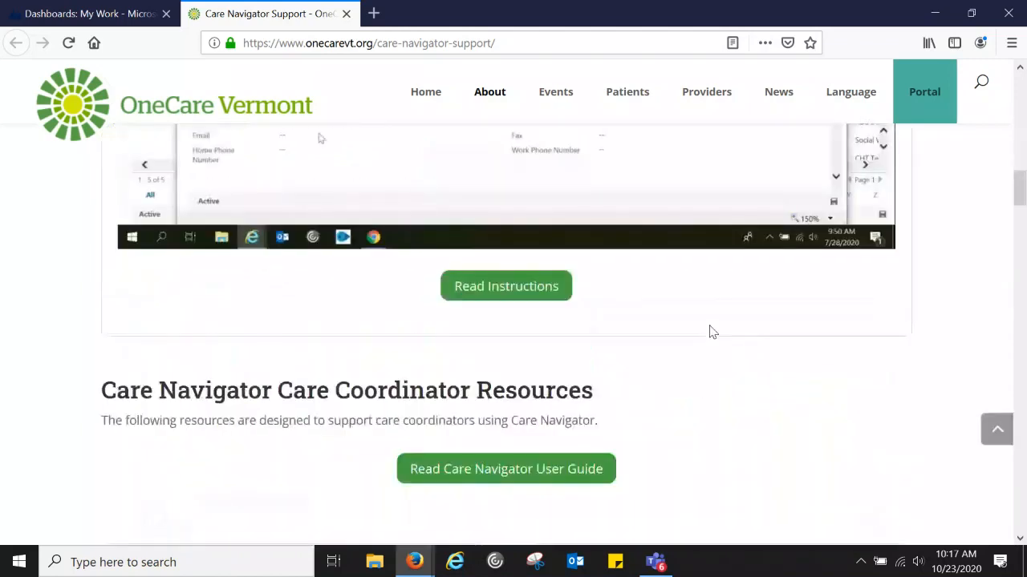
scroll(711, 332, down, 1)
scroll(711, 332, down, 3)
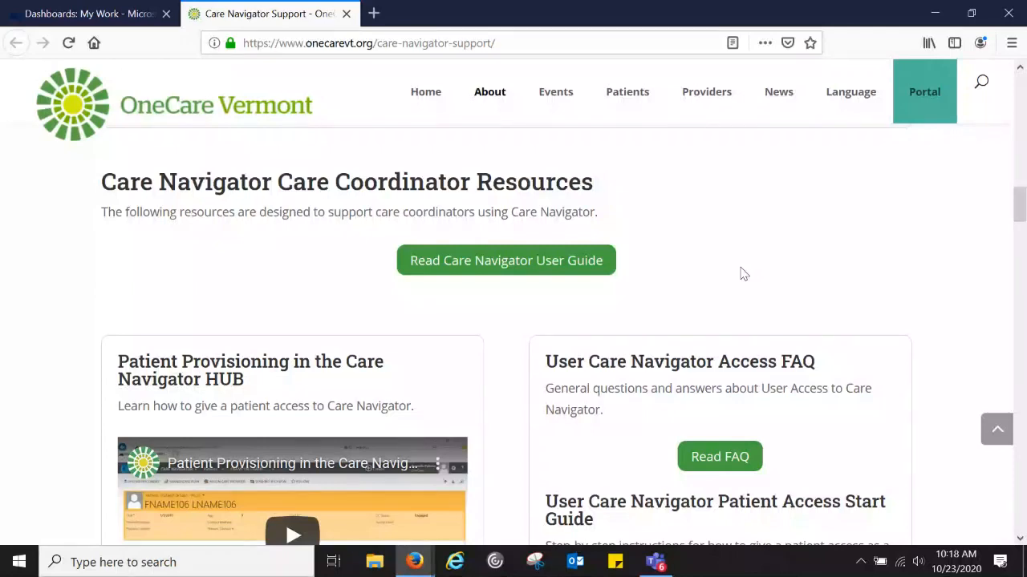
- Scroll the training modules down to the footer, then back to Care Navigator 2020 Payment Model Changes
scroll(744, 274, down, 1)
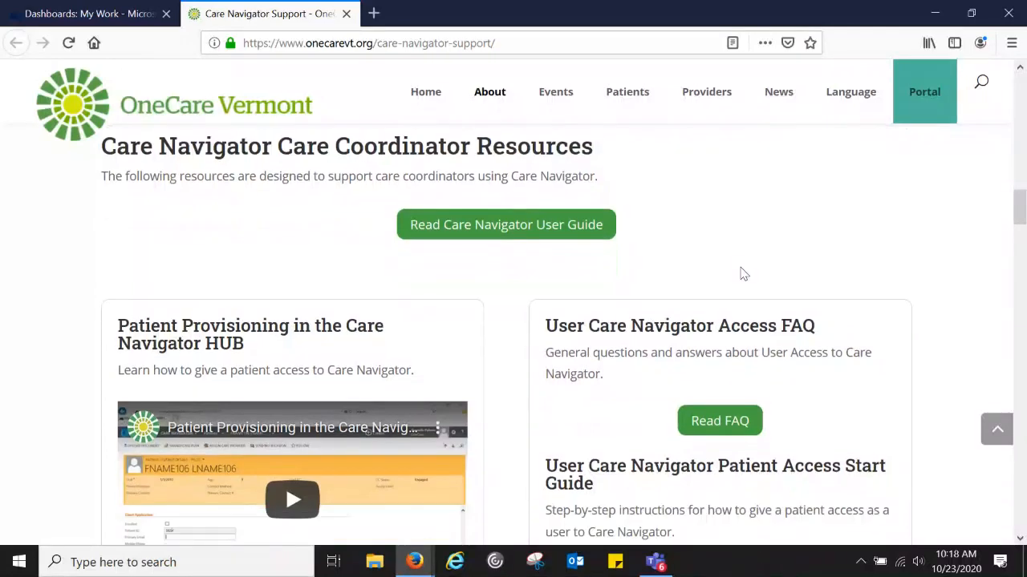
scroll(743, 275, down, 5)
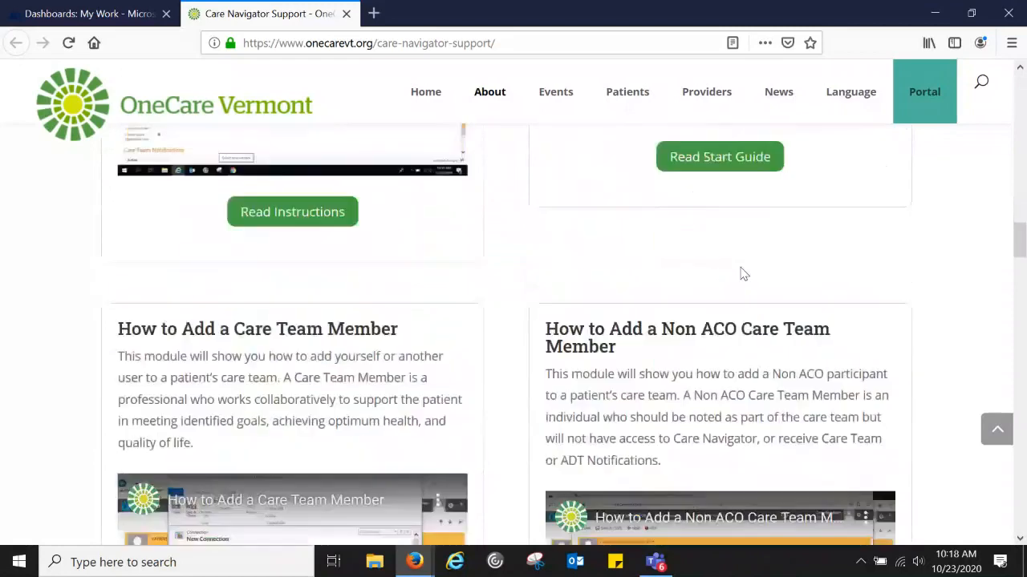
scroll(743, 274, down, 2)
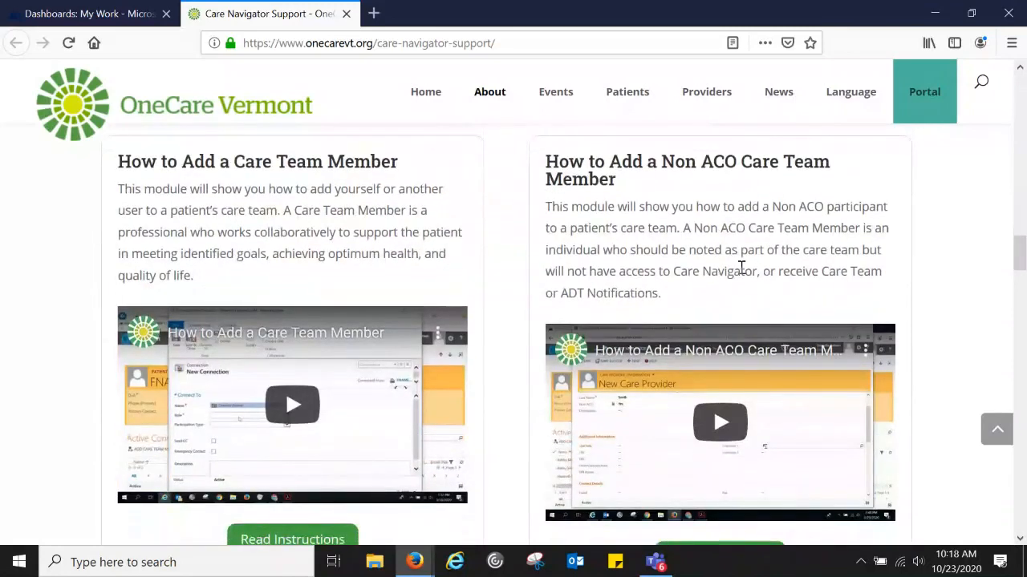
scroll(742, 270, down, 2)
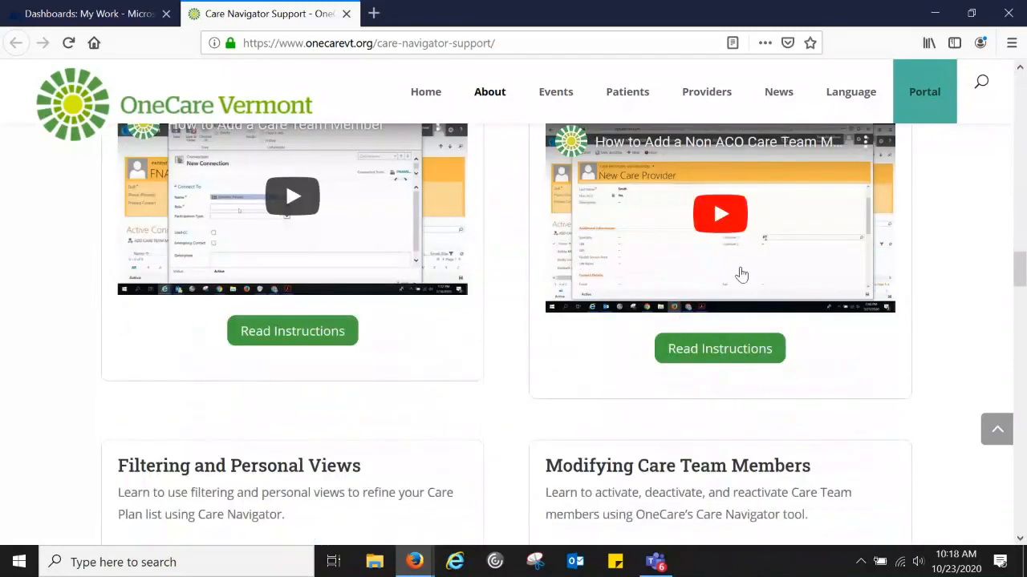
scroll(741, 275, down, 2)
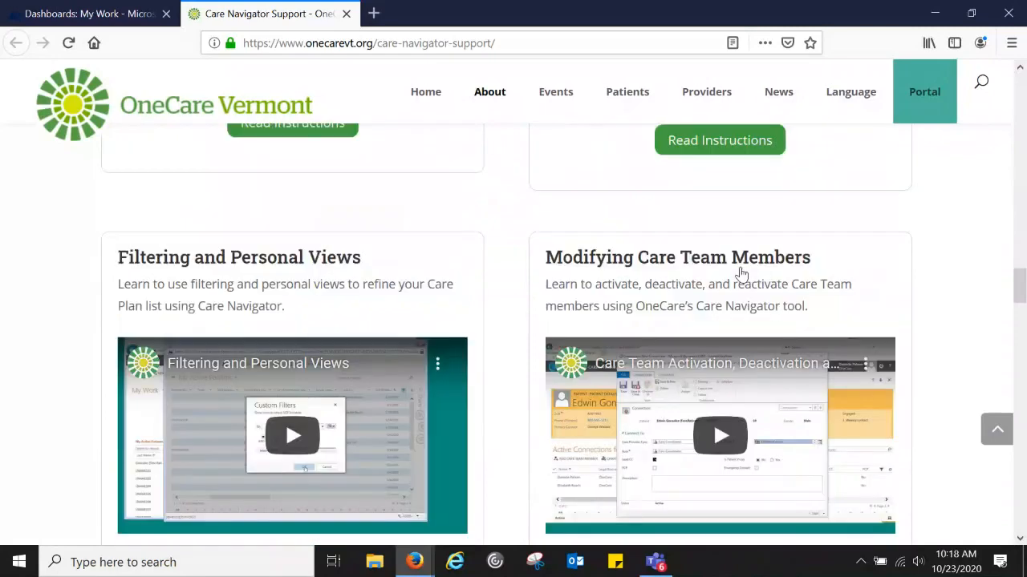
scroll(741, 270, down, 4)
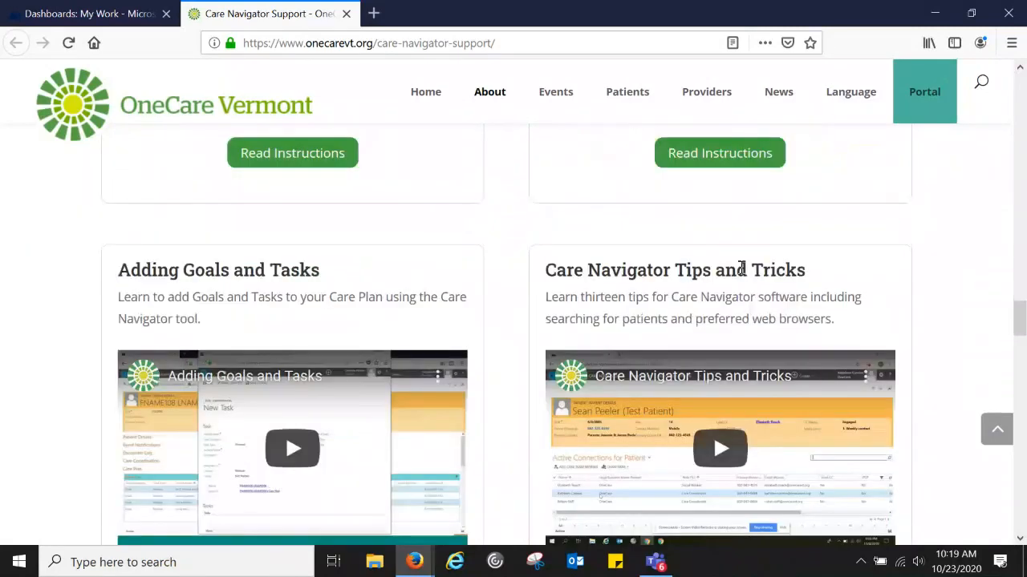
scroll(742, 270, down, 2)
scroll(742, 269, down, 3)
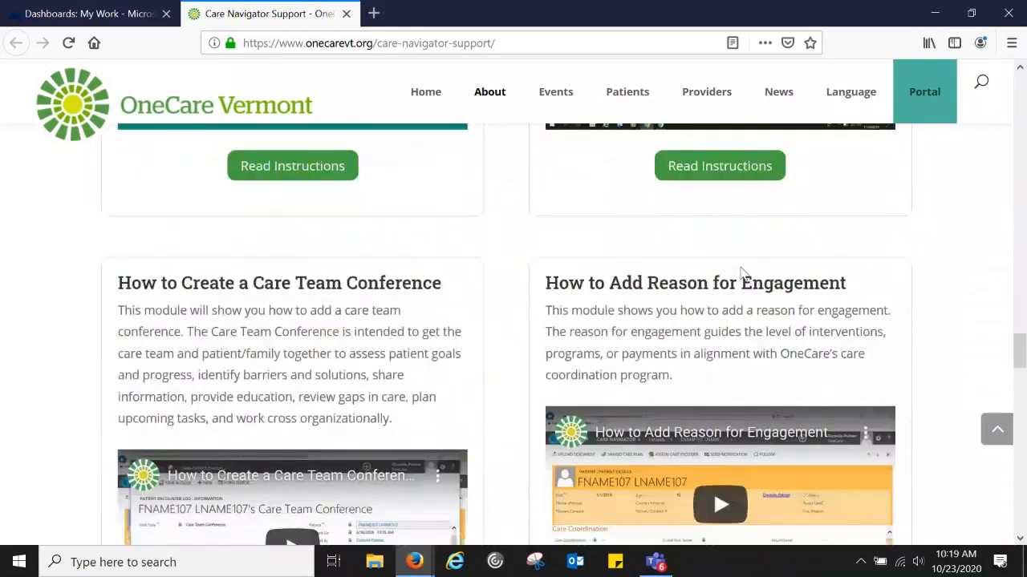
scroll(742, 272, down, 1)
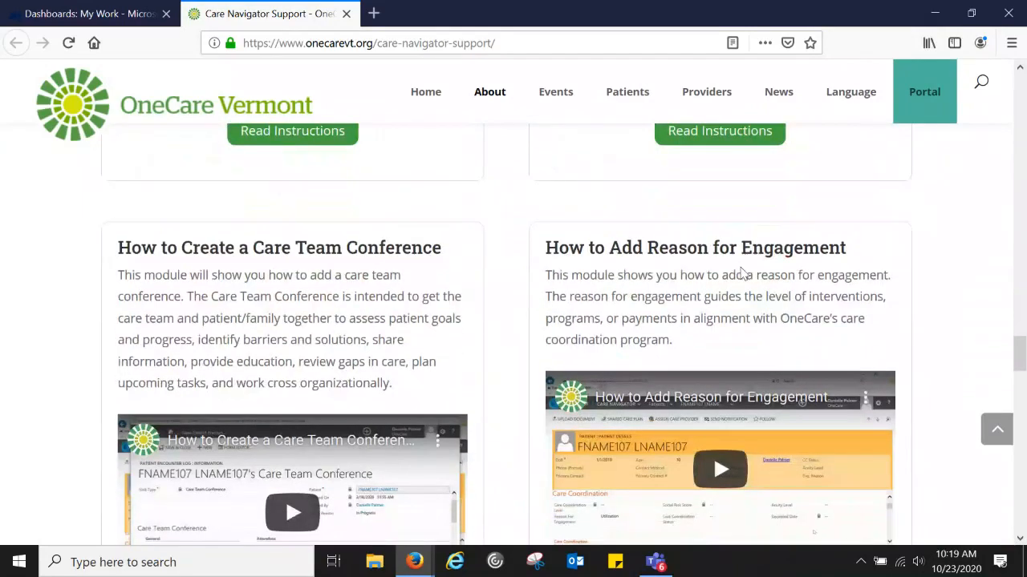
scroll(741, 272, down, 5)
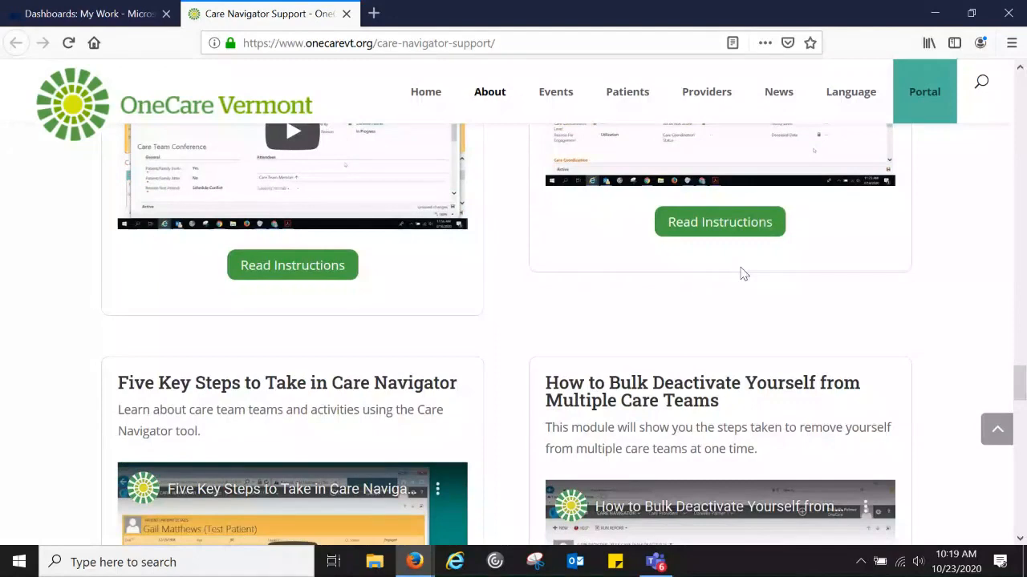
scroll(742, 273, down, 5)
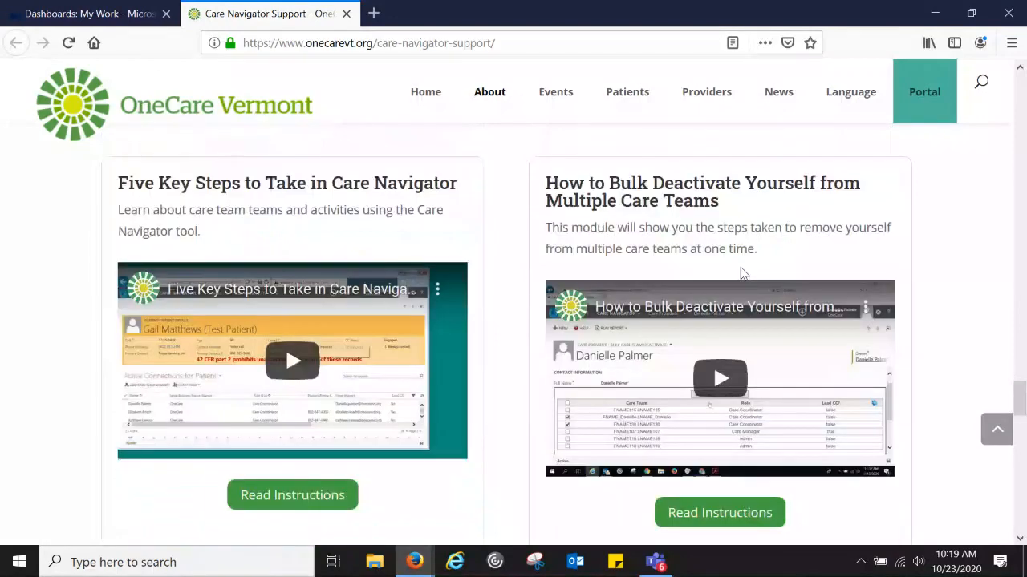
scroll(742, 273, down, 3)
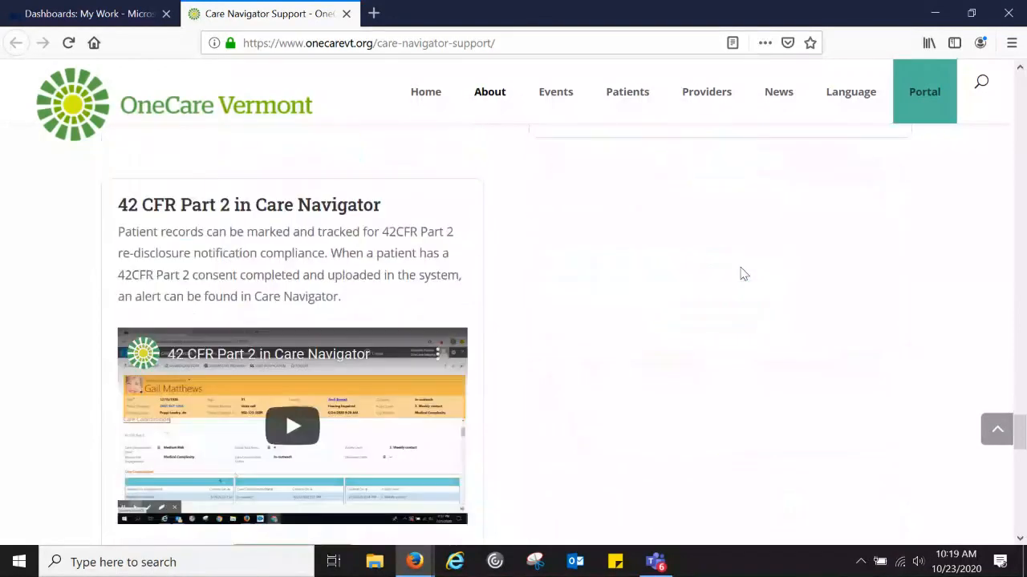
scroll(742, 274, down, 3)
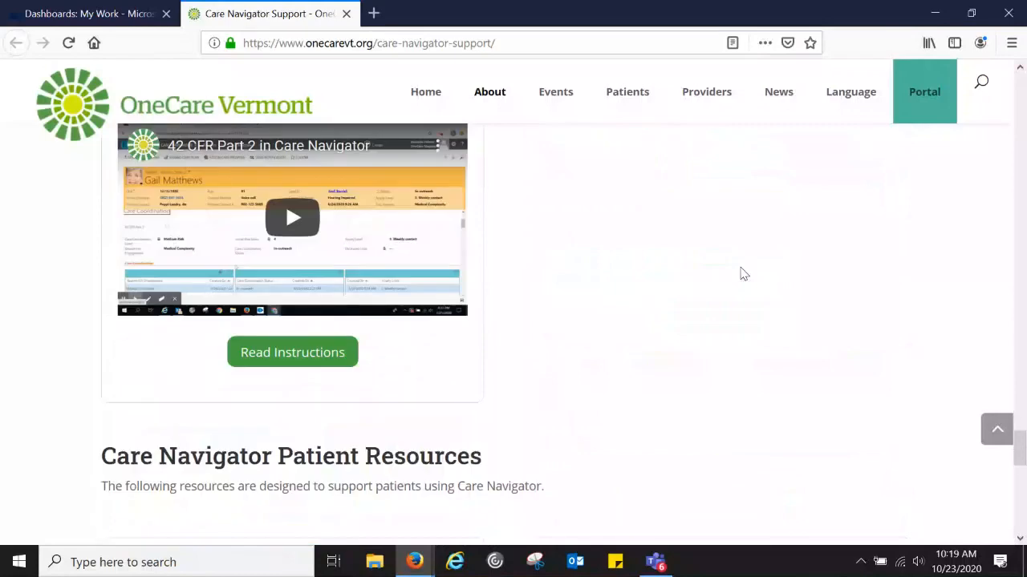
scroll(742, 273, down, 3)
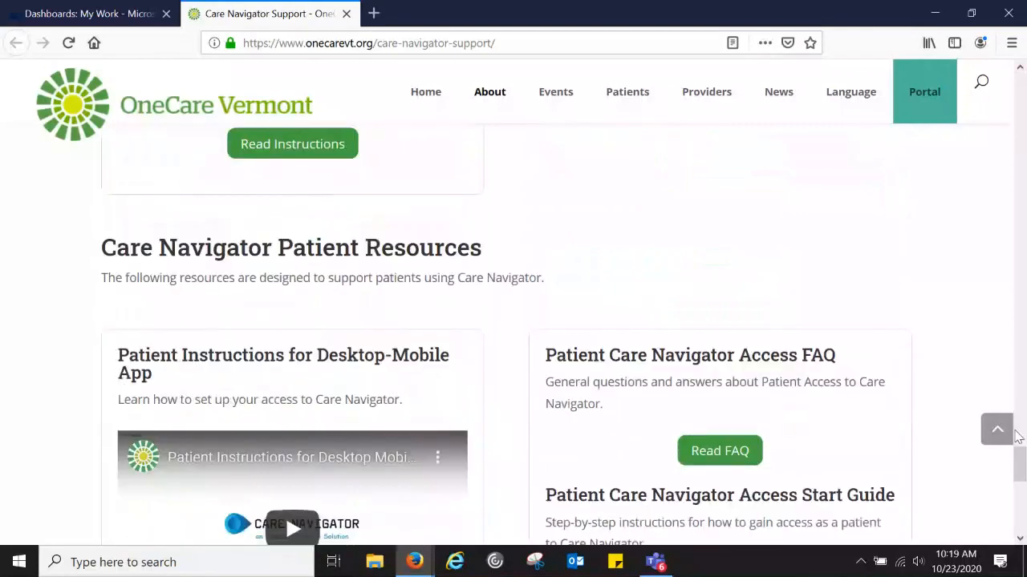
scroll(1017, 433, down, 7)
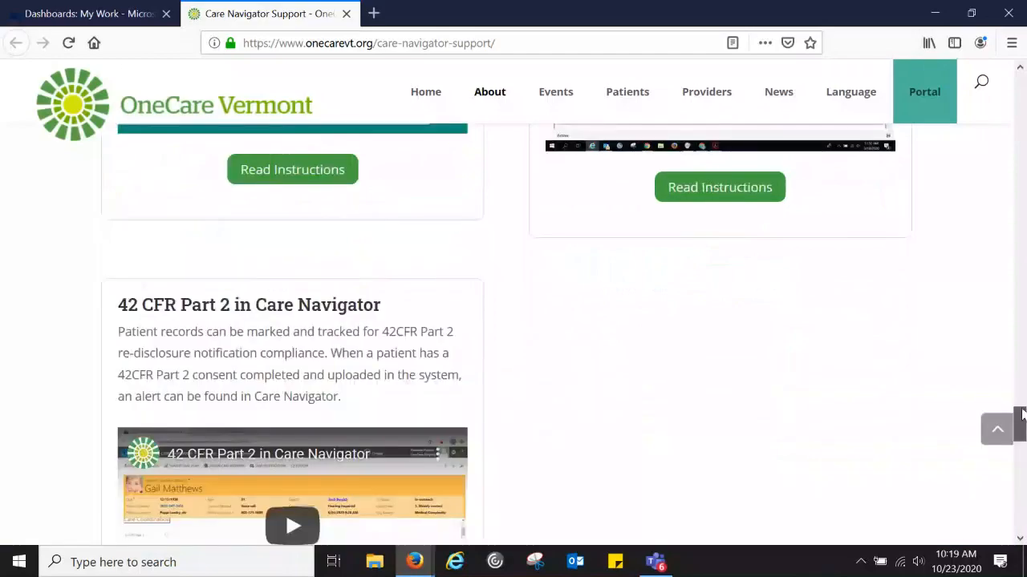
drag(1021, 413, 997, 139)
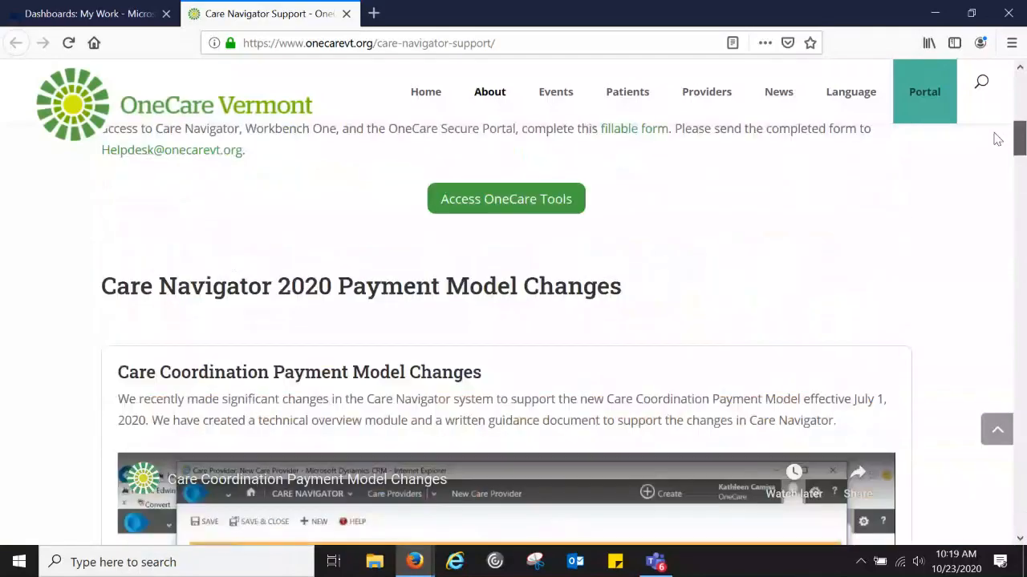
- Scroll up to the page banner and the About Care Navigator overview
scroll(859, 302, up, 8)
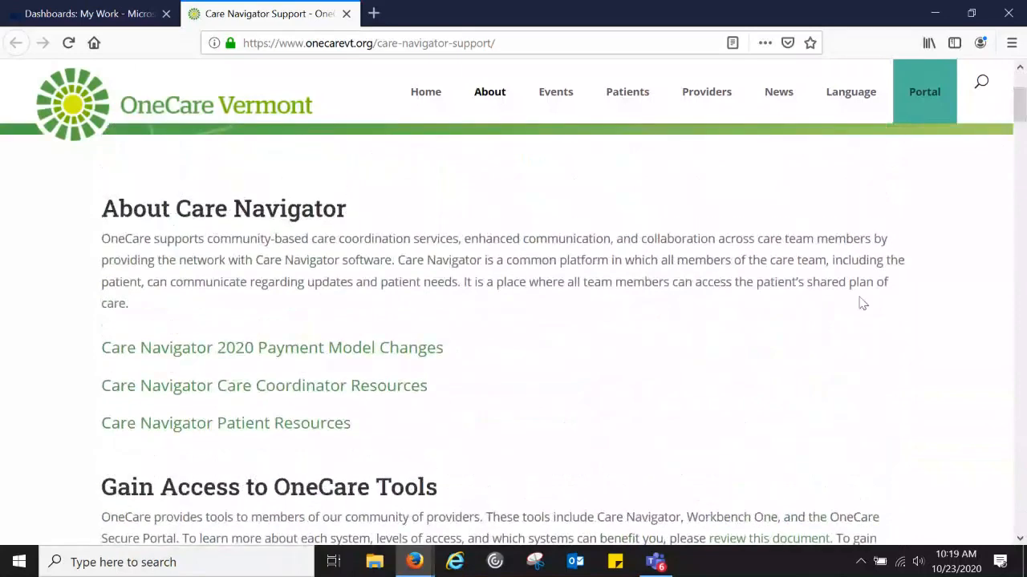
scroll(859, 302, down, 2)
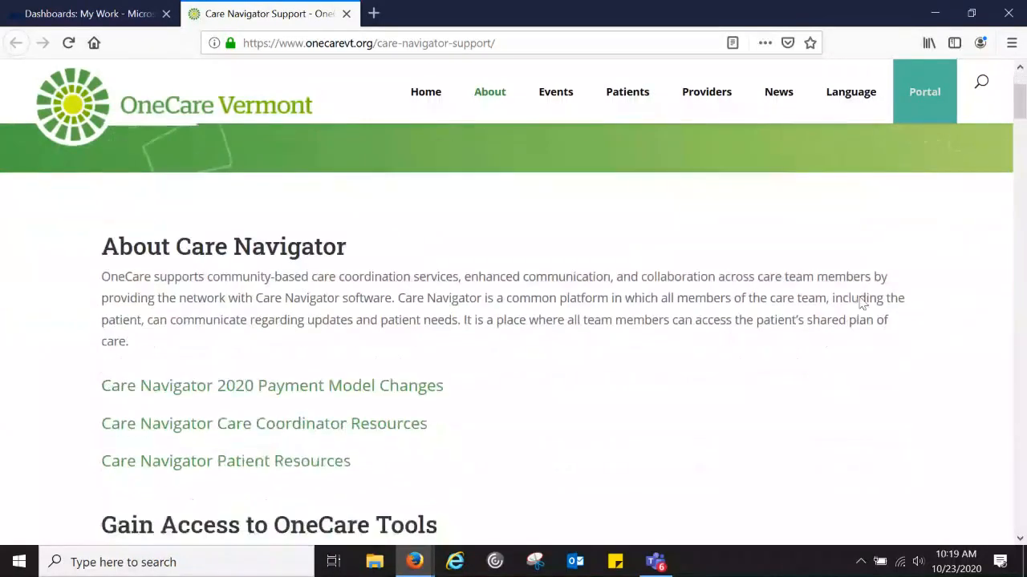
scroll(859, 301, up, 3)
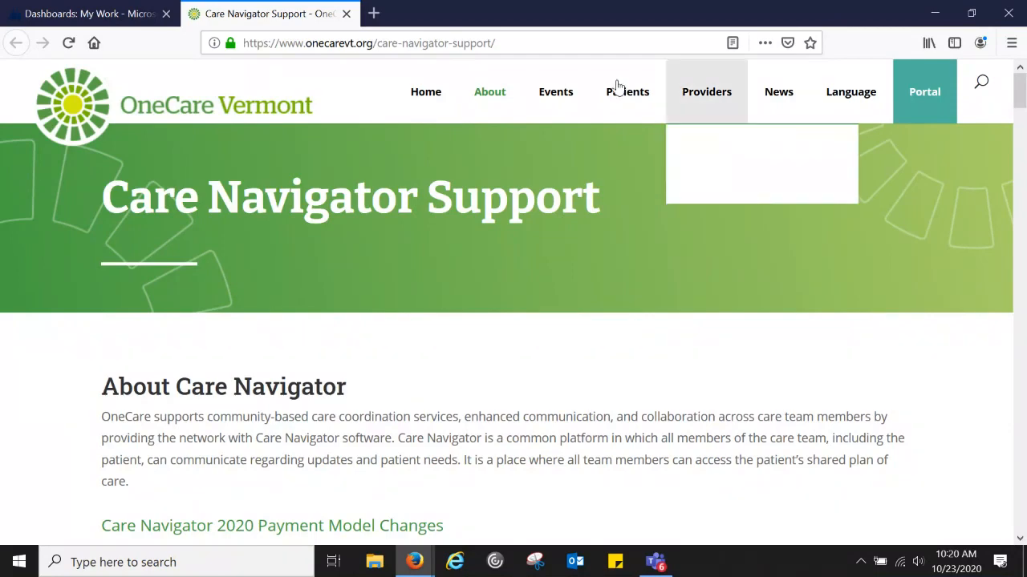
- Switch to the Dashboards: My Work browser tab listing the one active patient
click(88, 14)
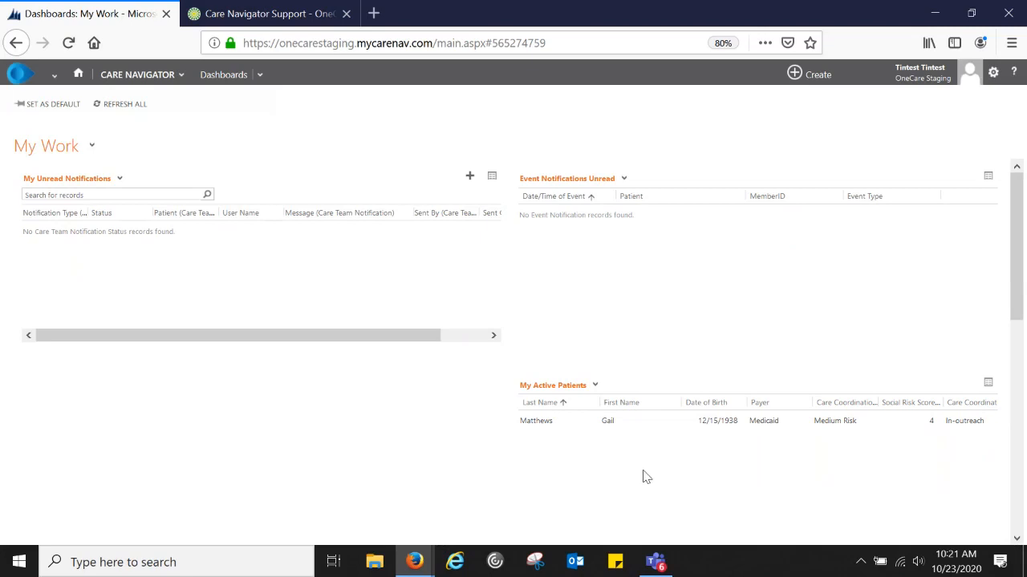
click(656, 561)
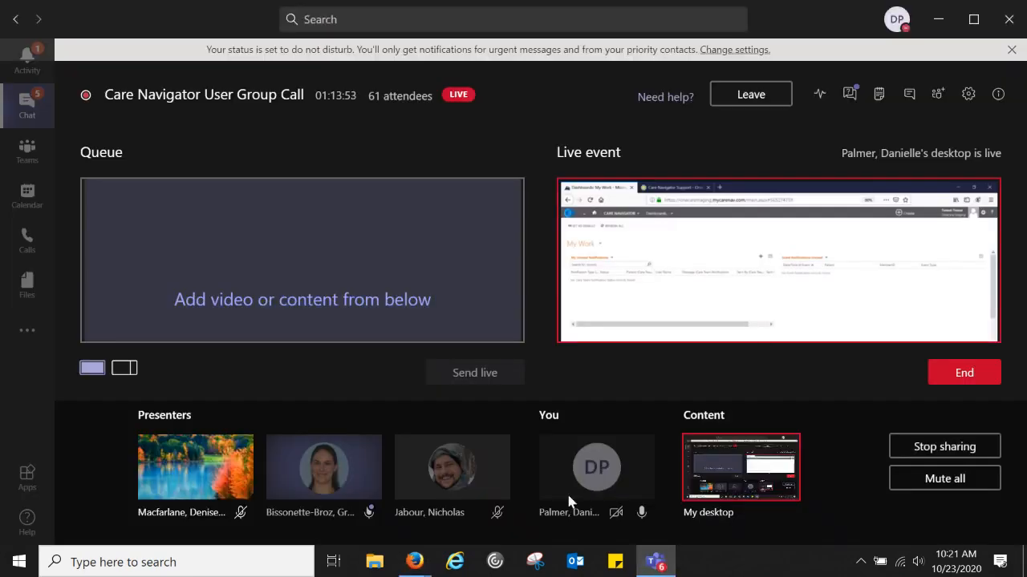
mouse_move(406, 566)
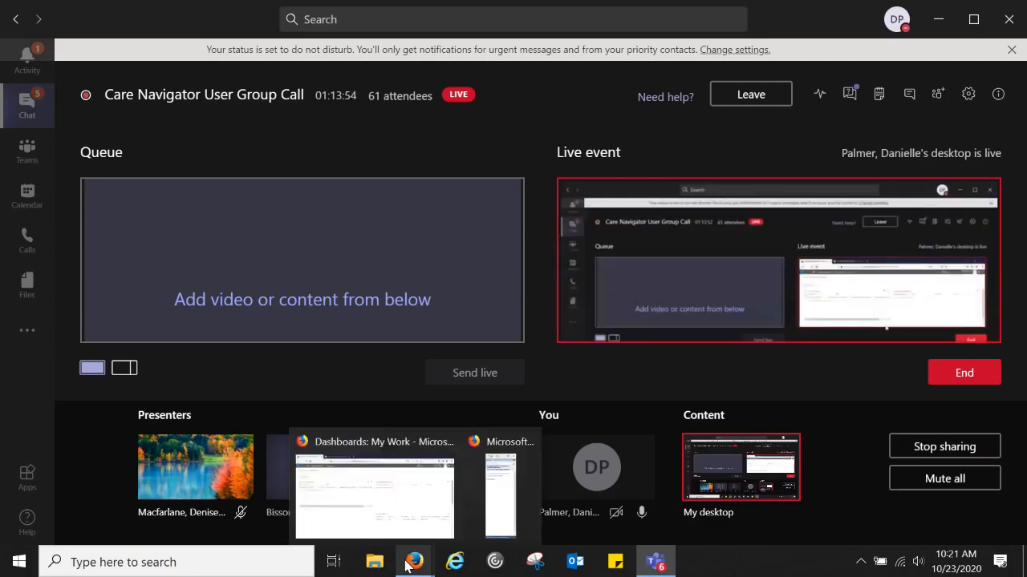
click(401, 514)
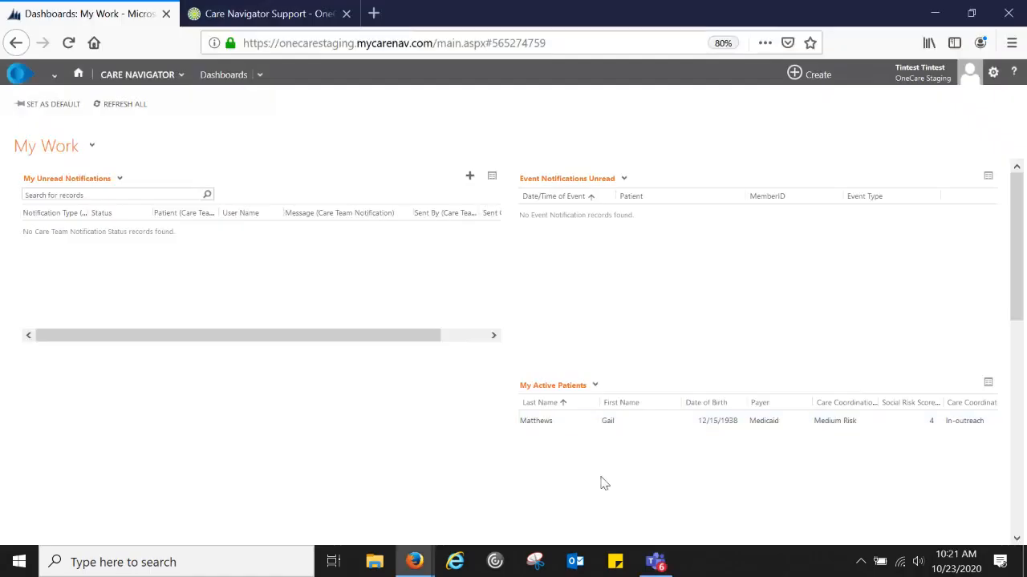
- Return from Teams to the Care Navigator dashboard and show the Help window with help desk contacts
click(654, 563)
click(414, 563)
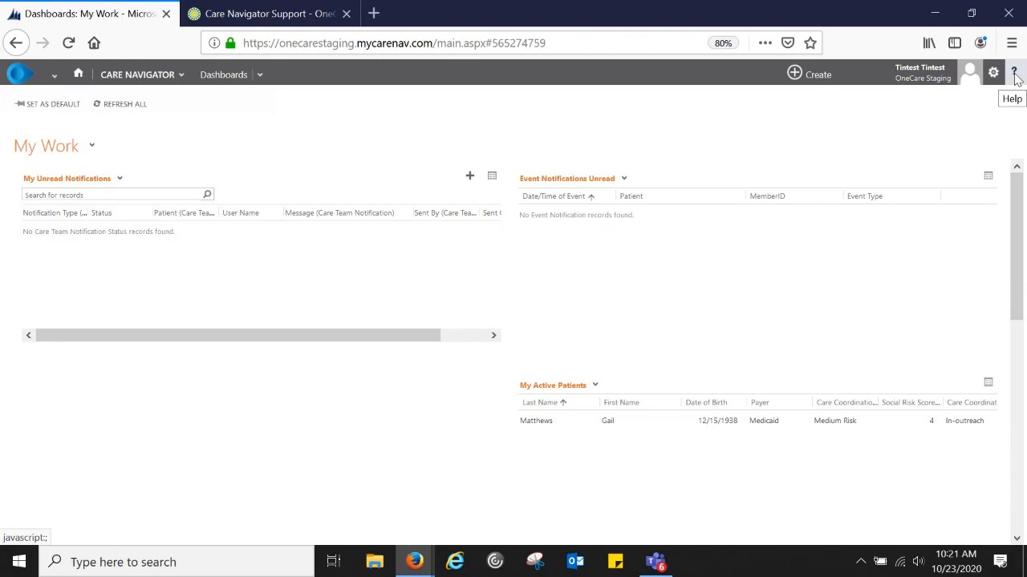
click(1014, 74)
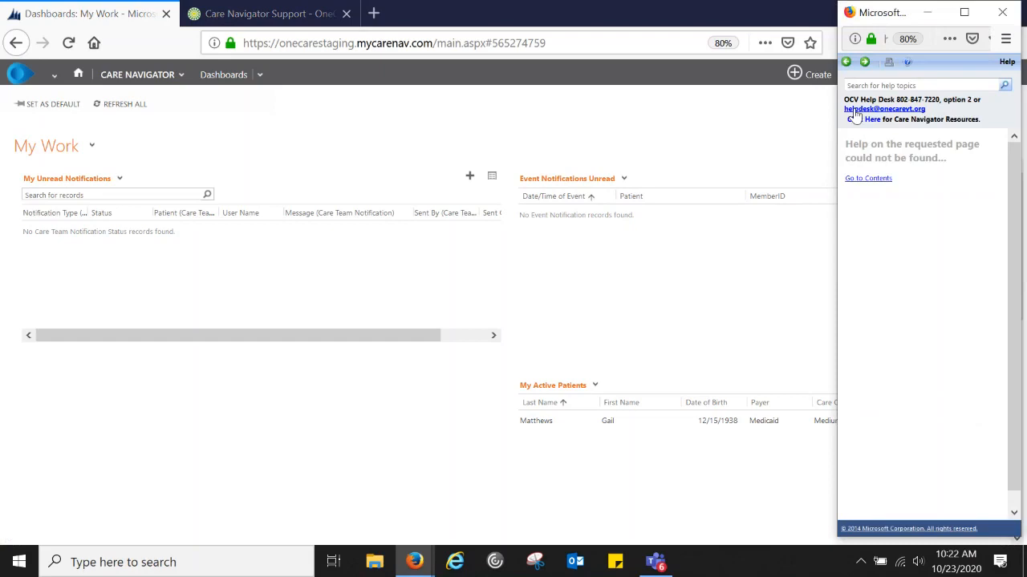